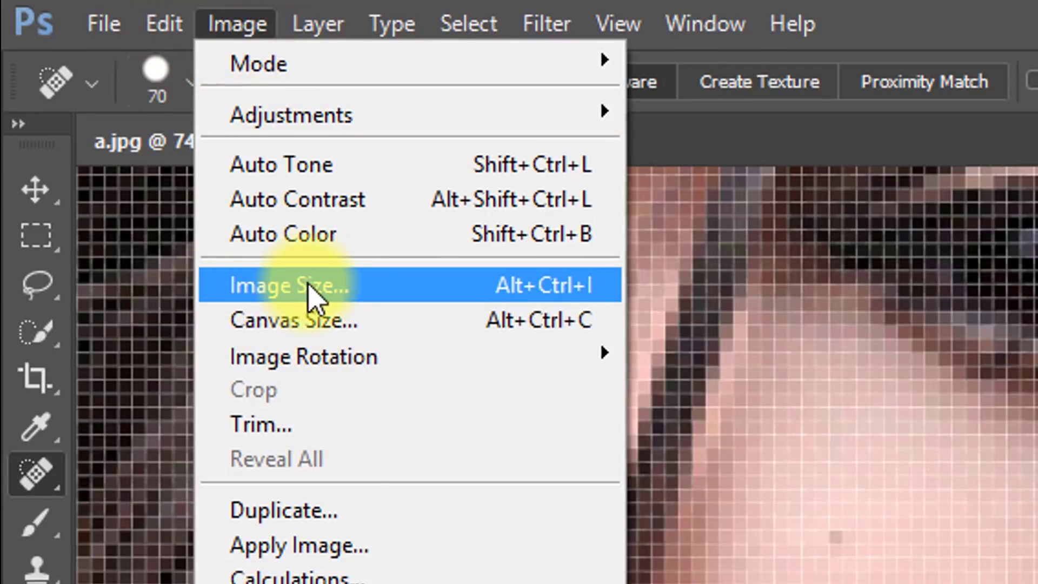
Set the image resolution to 300 pixels/inch and the image height to 4000 pixels with proportions linked.
{"action": "left_click", "coordinate": [334, 286]}
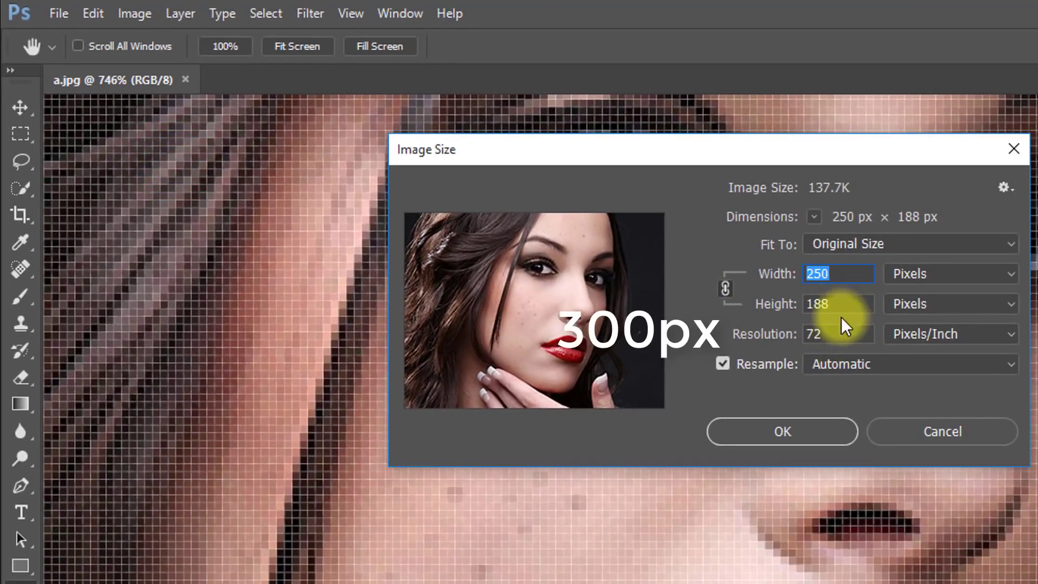
{"action": "left_click_drag", "start_coordinate": [838, 329], "coordinate": [785, 330]}
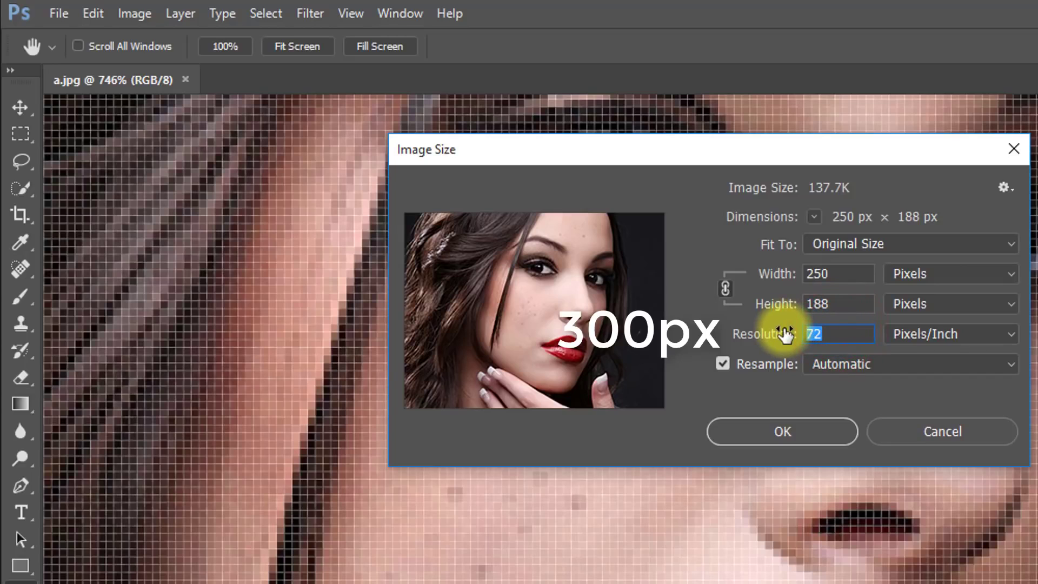
{"action": "type", "text": "300"}
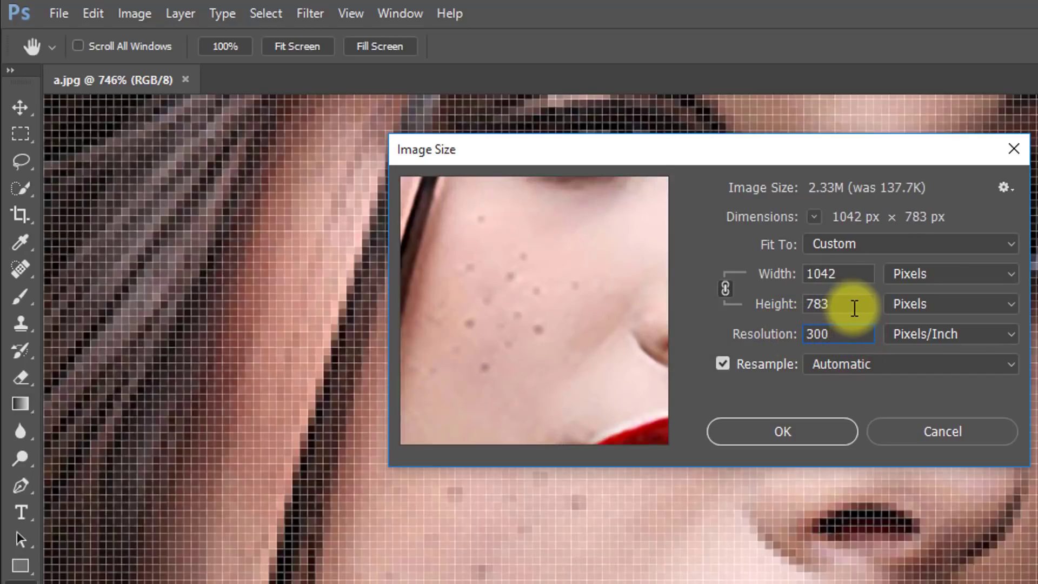
{"action": "left_click_drag", "start_coordinate": [855, 309], "coordinate": [804, 308]}
{"action": "left_click", "coordinate": [924, 303]}
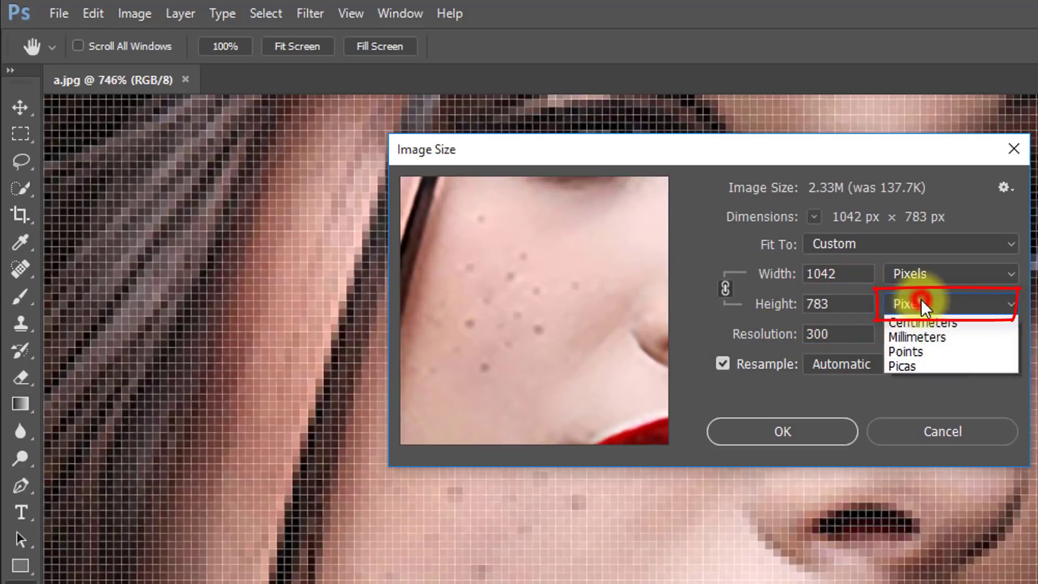
{"action": "left_click", "coordinate": [909, 335]}
{"action": "left_click_drag", "start_coordinate": [850, 304], "coordinate": [742, 291]}
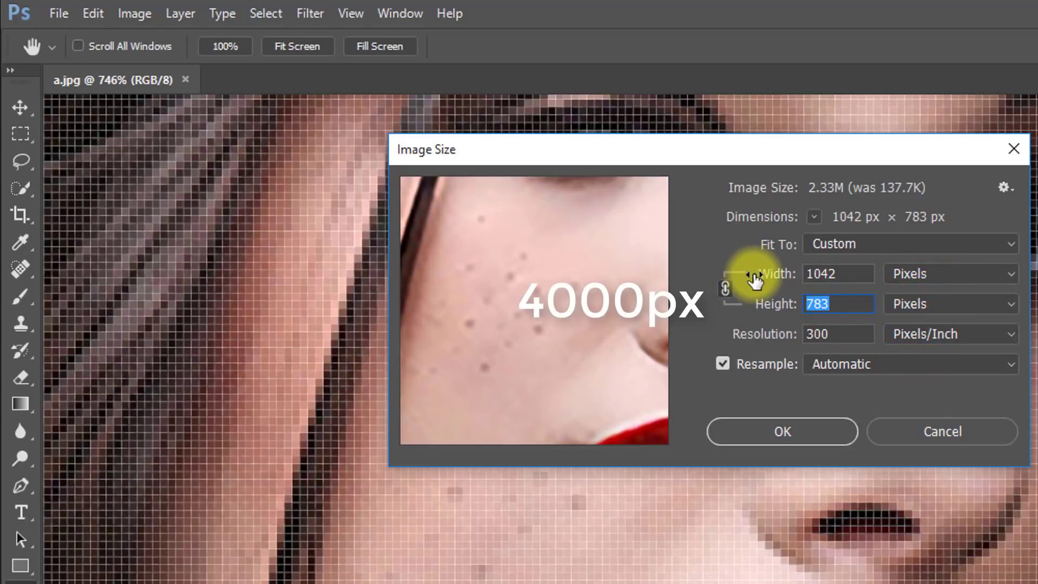
{"action": "type", "text": "4000"}
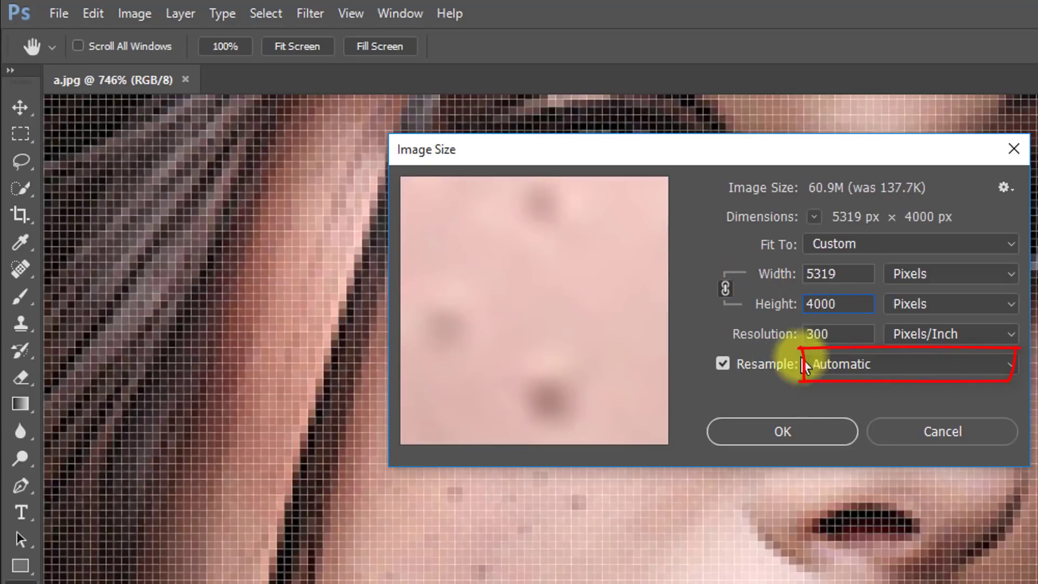
Resample the image with Preserve Details (enlargement) and 50% noise reduction, and apply the new image size.
{"action": "left_click", "coordinate": [832, 363]}
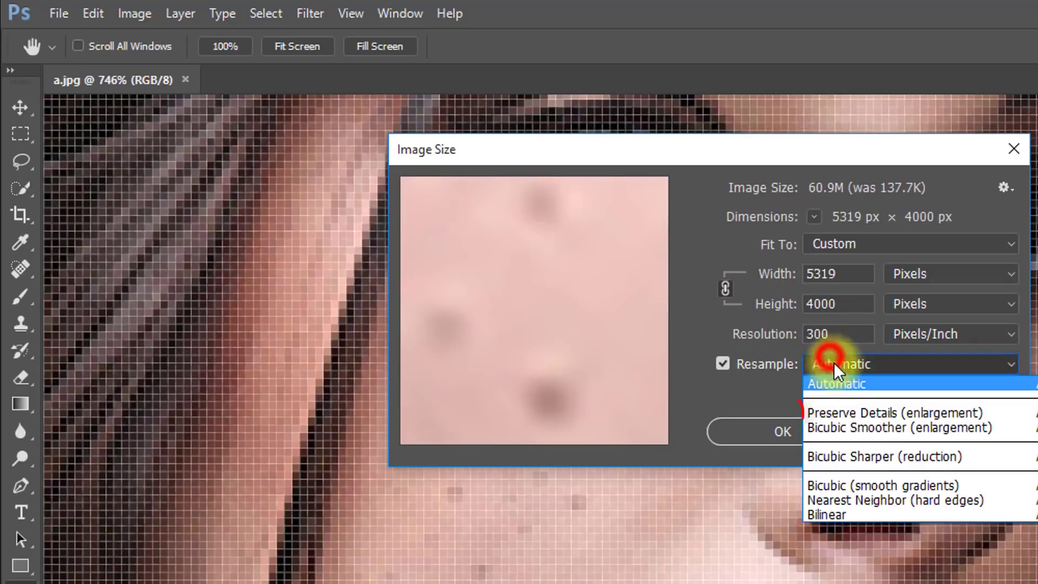
{"action": "left_click", "coordinate": [926, 411]}
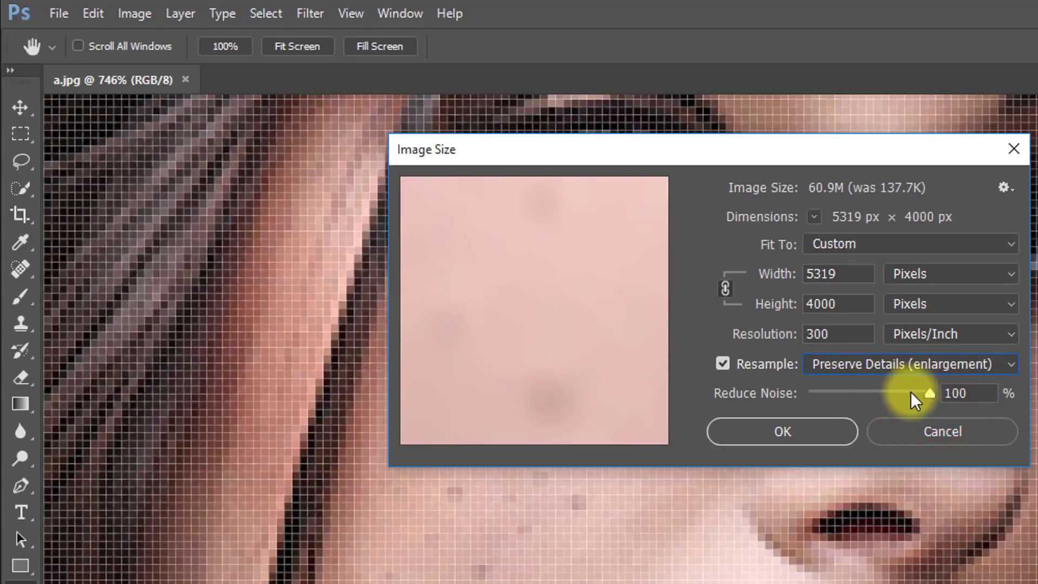
{"action": "left_click_drag", "start_coordinate": [929, 391], "coordinate": [874, 393]}
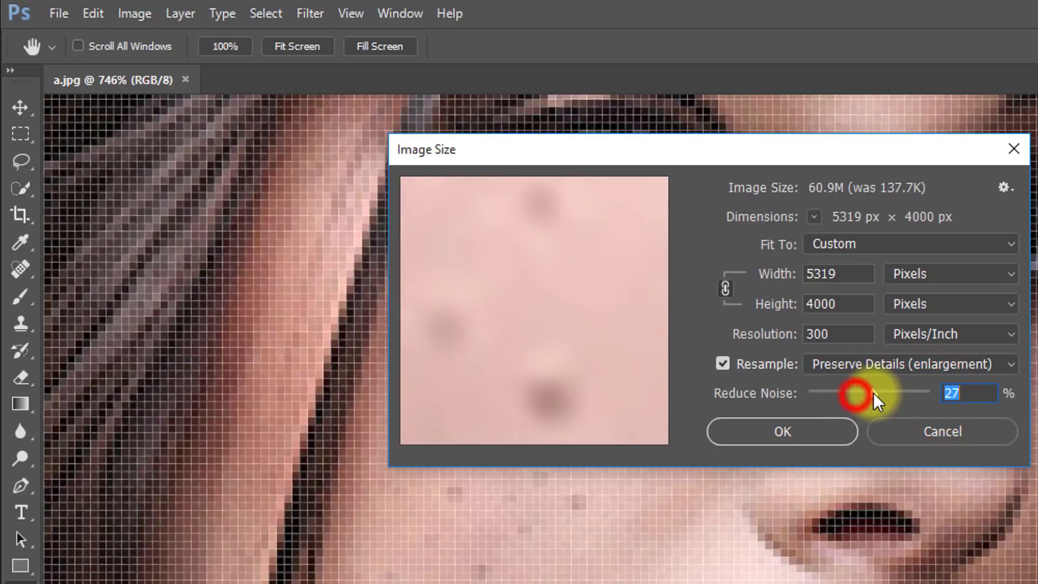
{"action": "left_click_drag", "start_coordinate": [583, 252], "coordinate": [536, 353]}
{"action": "left_click", "coordinate": [490, 426]}
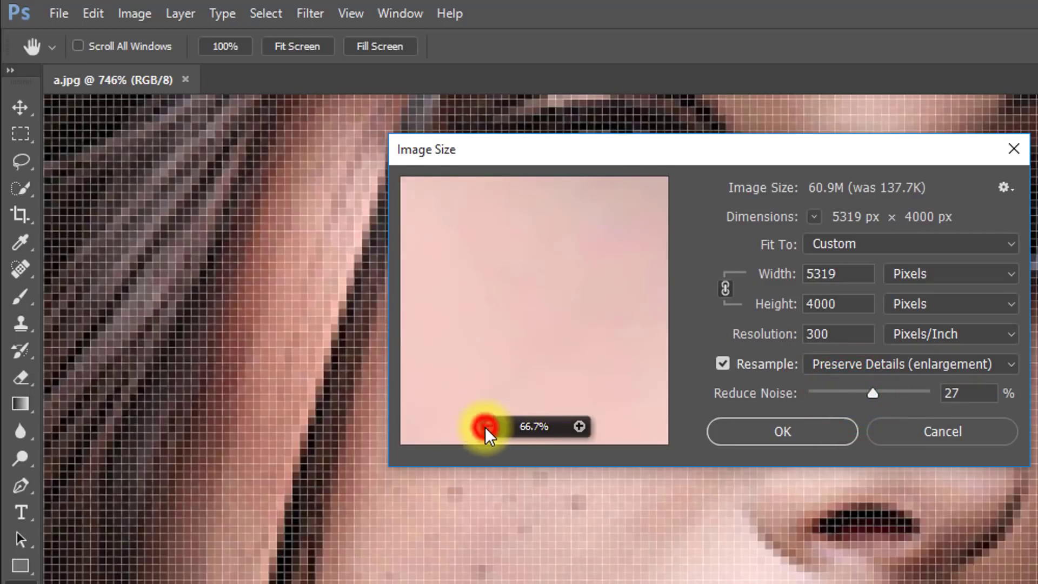
{"action": "left_click", "coordinate": [490, 427]}
{"action": "left_click", "coordinate": [490, 426]}
{"action": "left_click", "coordinate": [490, 427]}
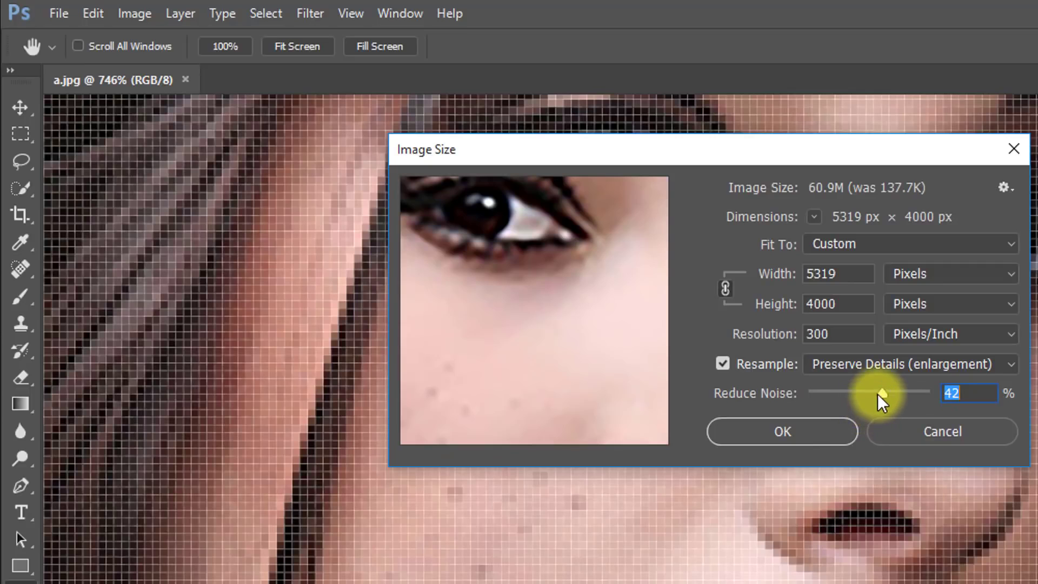
{"action": "left_click_drag", "start_coordinate": [967, 395], "coordinate": [930, 393]}
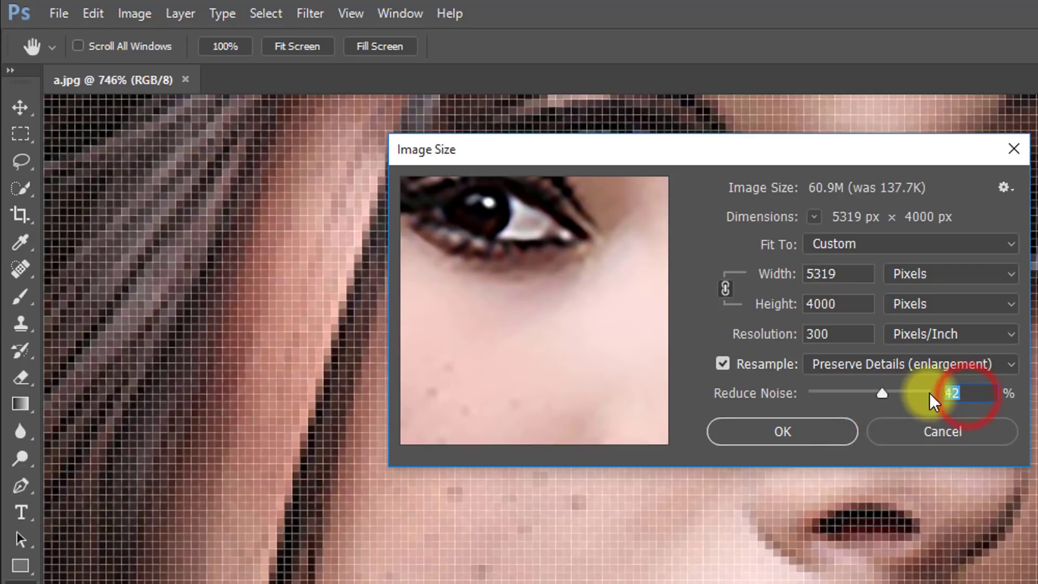
{"action": "type", "text": "50"}
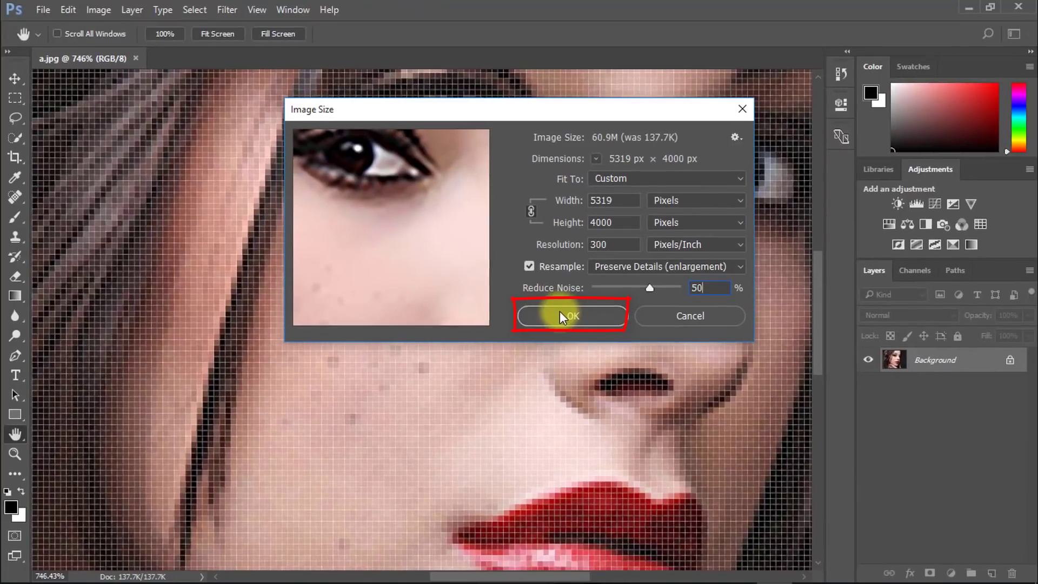
{"action": "left_click", "coordinate": [768, 431]}
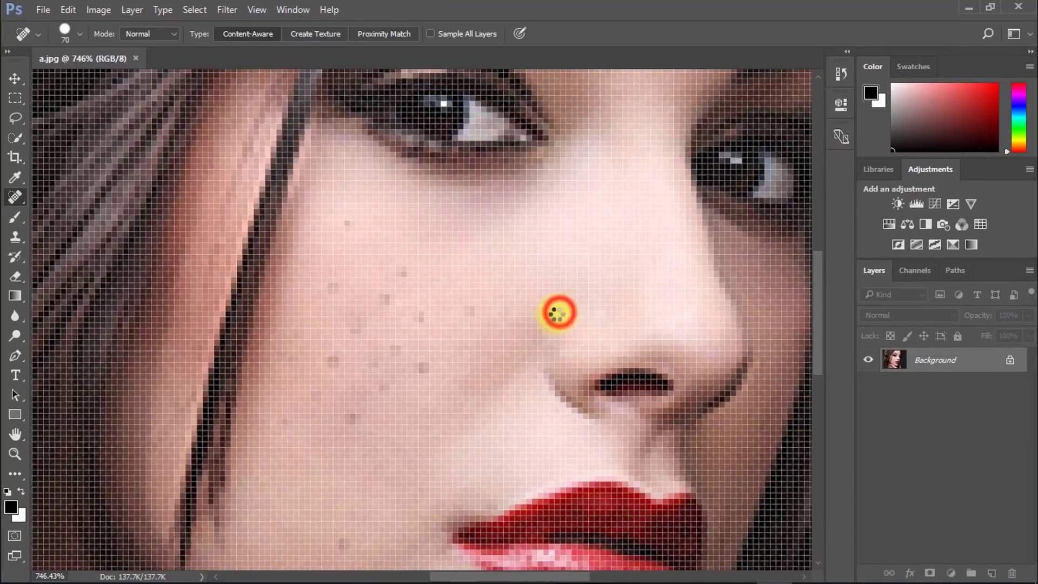
Remove the dark spots on the cheek below the left eye in the photo with the content-aware Spot Healing Brush.
{"action": "mouse_move", "coordinate": [560, 313]}
{"action": "left_mouse_down"}
{"action": "mouse_move", "coordinate": [353, 317]}
{"action": "mouse_move", "coordinate": [414, 348]}
{"action": "mouse_move", "coordinate": [181, 197]}
{"action": "left_mouse_up"}
{"action": "key", "text": "ctrl+space"}
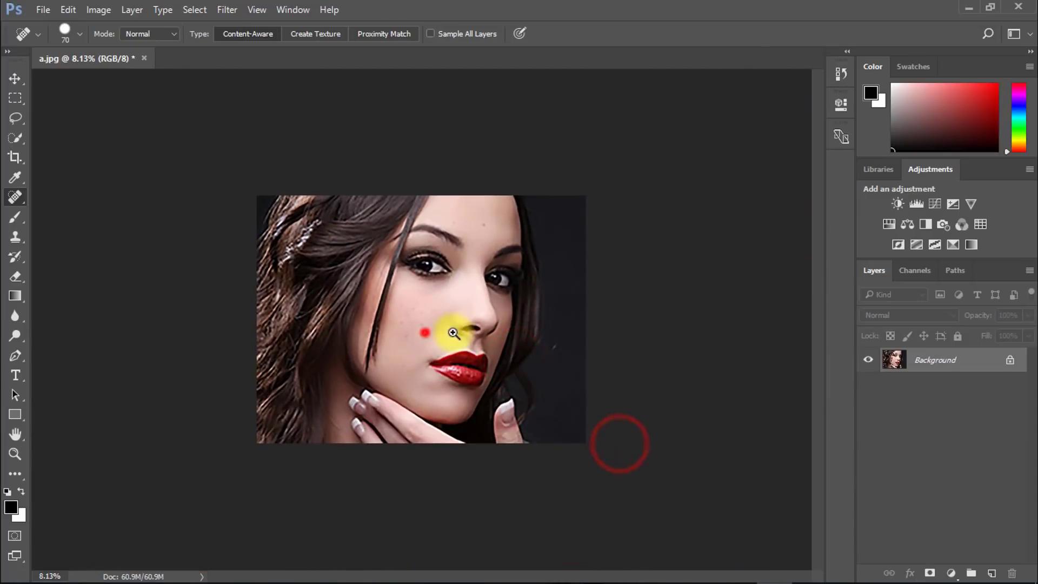
{"action": "left_click_drag", "start_coordinate": [453, 332], "coordinate": [490, 331]}
{"action": "left_click_drag", "start_coordinate": [440, 275], "coordinate": [446, 353]}
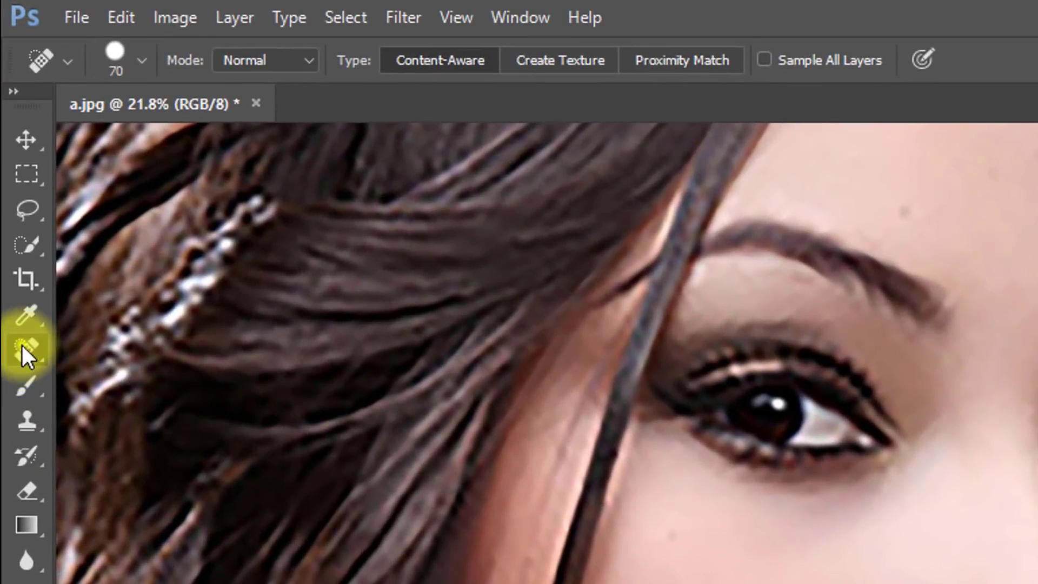
{"action": "right_click", "coordinate": [22, 349]}
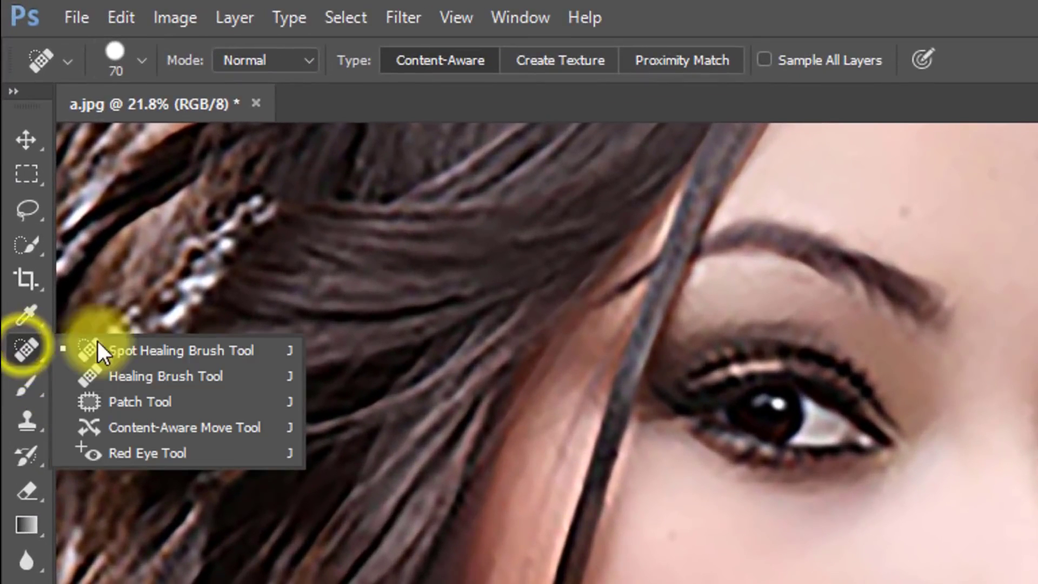
{"action": "left_click", "coordinate": [183, 349]}
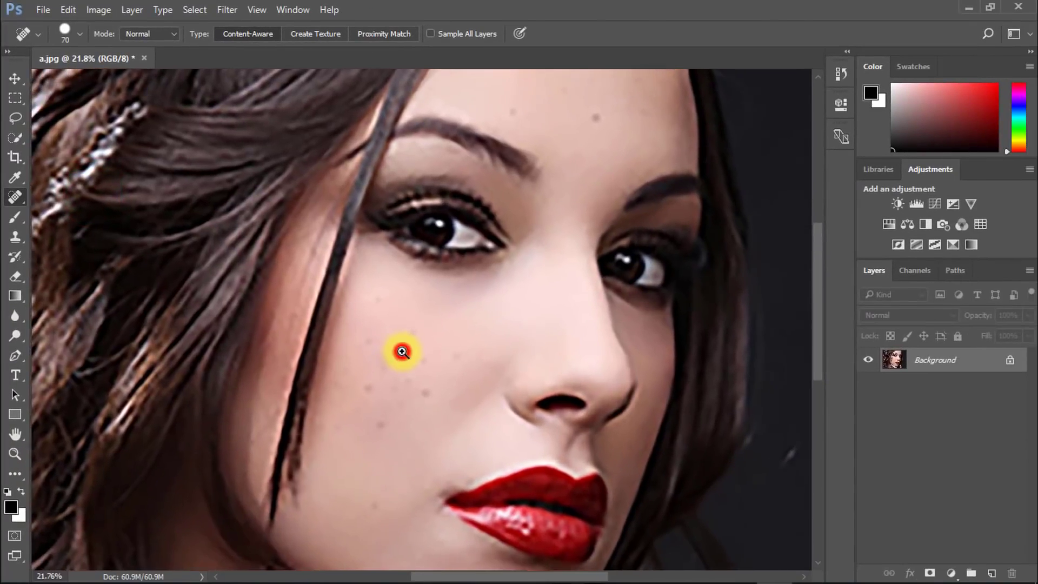
{"action": "left_click", "coordinate": [401, 352], "text": "ctrl"}
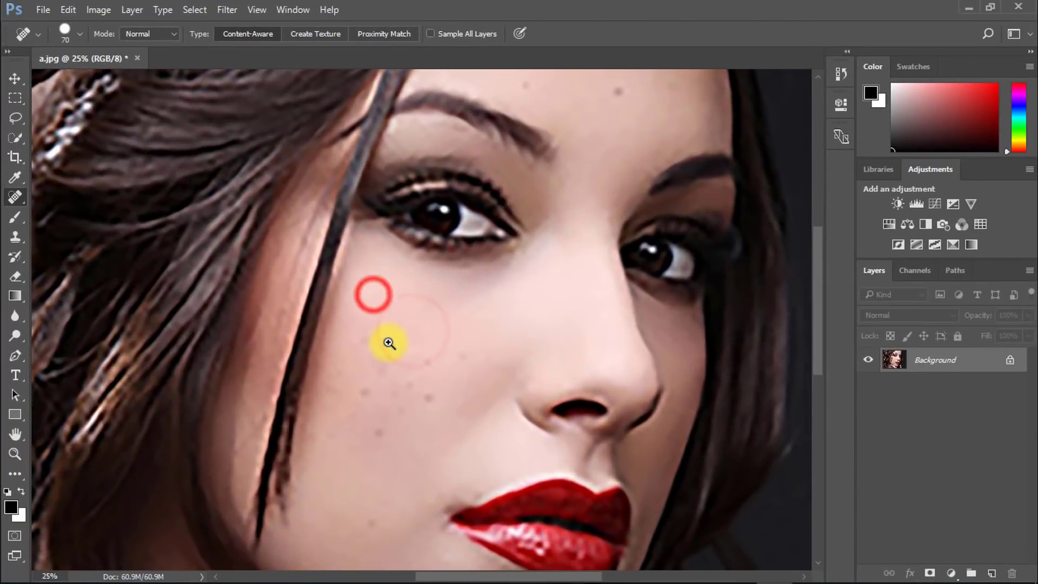
{"action": "left_click", "coordinate": [389, 343], "text": "ctrl"}
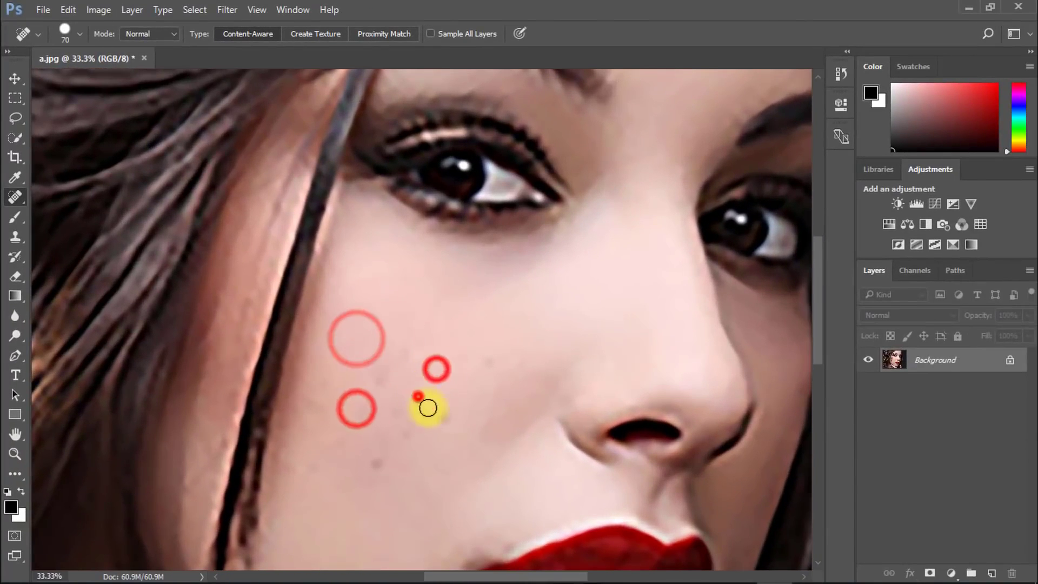
{"action": "left_click", "coordinate": [486, 359]}
{"action": "left_click", "coordinate": [403, 350]}
{"action": "left_click", "coordinate": [375, 368]}
{"action": "left_click", "coordinate": [389, 422]}
{"action": "left_click", "coordinate": [378, 462]}
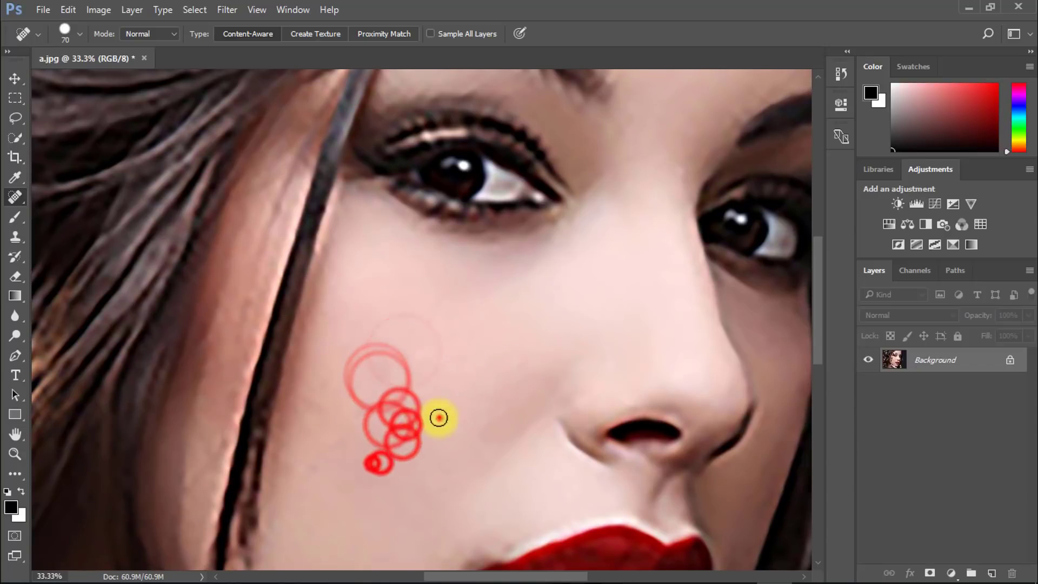
Heal the remaining blemishes on the lower cheek and toward the jaw with the Spot Healing Brush.
{"action": "left_click_drag", "start_coordinate": [394, 494], "coordinate": [389, 295]}
{"action": "left_click", "coordinate": [379, 387]}
{"action": "left_click", "coordinate": [387, 179]}
{"action": "left_click", "coordinate": [377, 210]}
{"action": "left_click", "coordinate": [360, 234]}
{"action": "left_click", "coordinate": [312, 271]}
Heal the spots across the forehead above the eyebrows with the Spot Healing Brush.
{"action": "left_click_drag", "start_coordinate": [425, 206], "coordinate": [366, 462]}
{"action": "left_click_drag", "start_coordinate": [427, 281], "coordinate": [316, 458]}
{"action": "left_click", "coordinate": [390, 234]}
{"action": "left_click", "coordinate": [470, 203]}
{"action": "left_click", "coordinate": [510, 245]}
{"action": "left_click", "coordinate": [587, 234]}
{"action": "left_click", "coordinate": [580, 187]}
{"action": "left_click", "coordinate": [527, 241]}
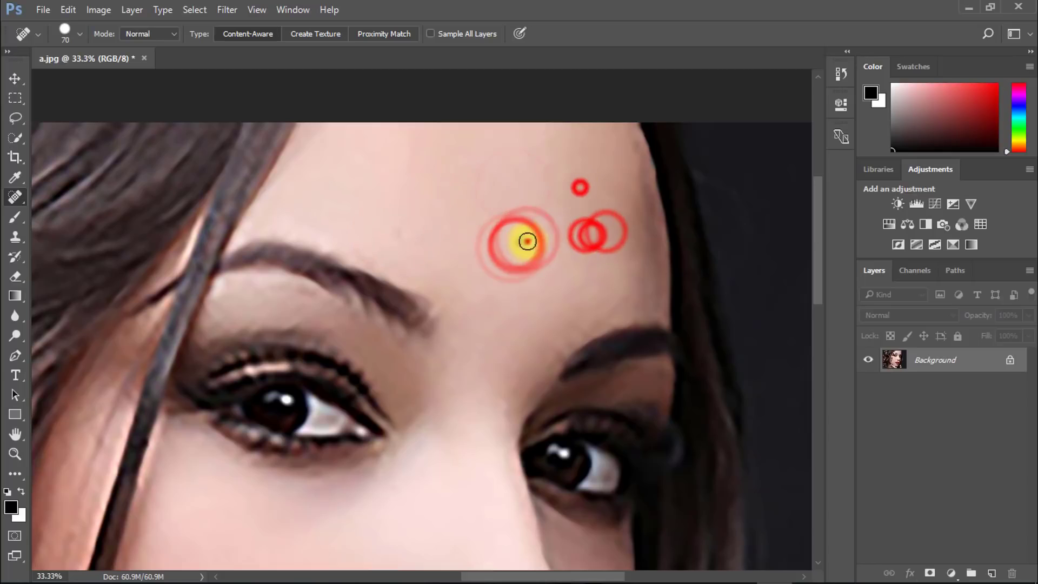
Duplicate the Background layer.
{"action": "left_click", "coordinate": [493, 276], "text": "alt"}
{"action": "left_click", "coordinate": [479, 339], "text": "alt"}
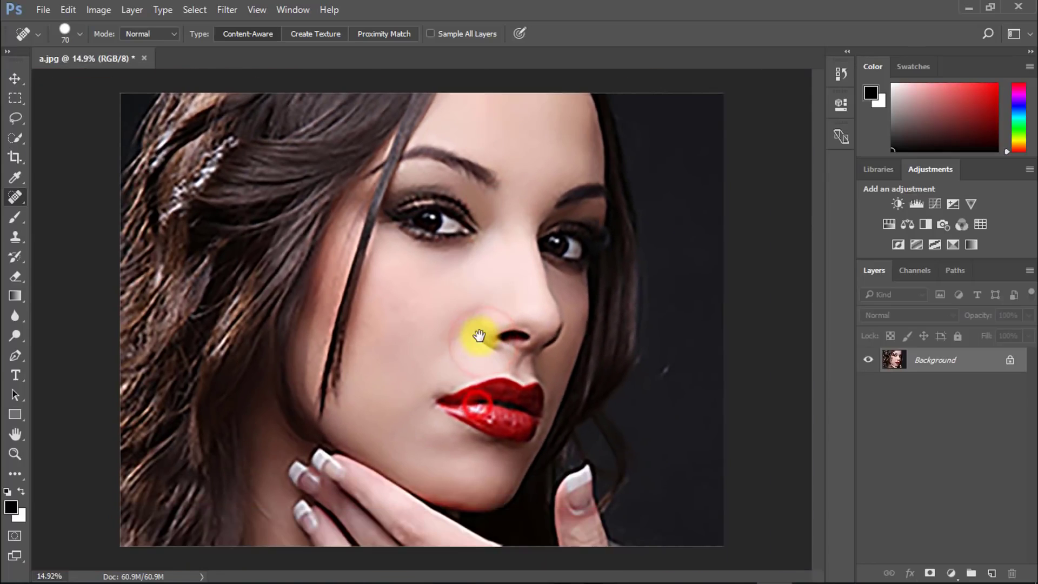
{"action": "left_click", "coordinate": [481, 378], "text": "ctrl"}
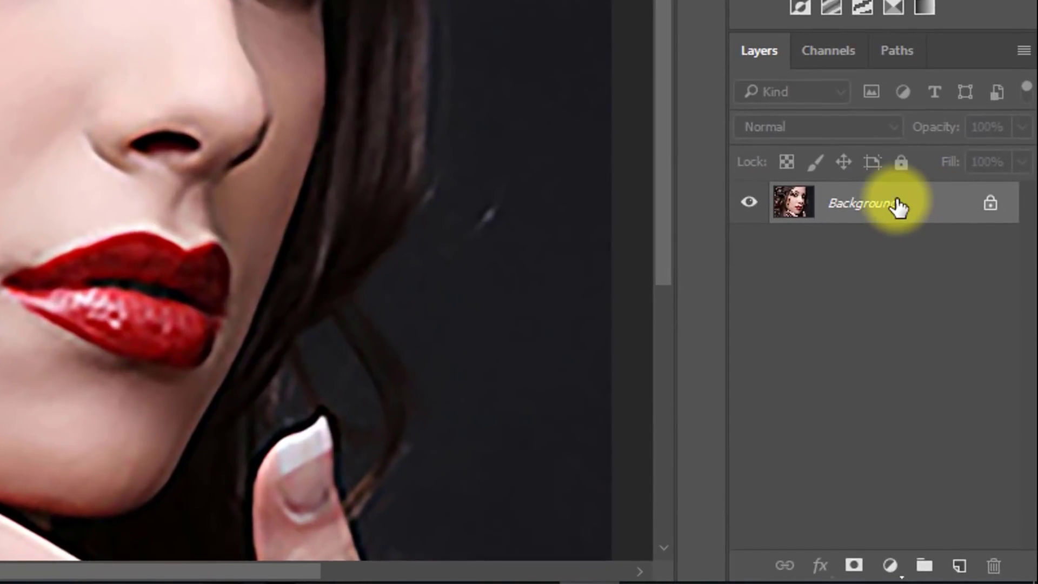
{"action": "left_click_drag", "start_coordinate": [899, 205], "coordinate": [968, 568]}
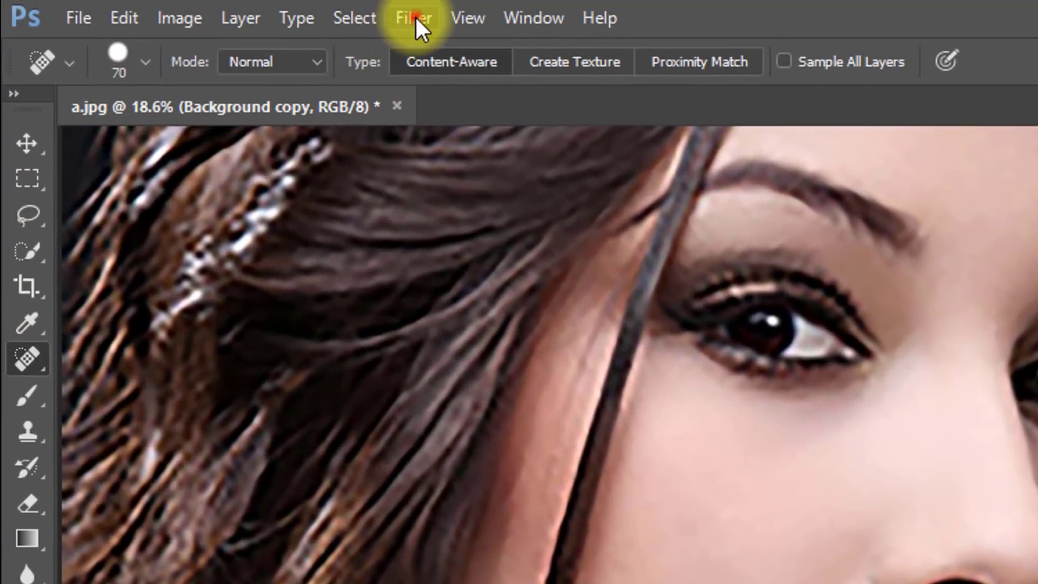
Apply Reduce Noise to the Background copy layer with Strength 10, Preserve Details 0%, Reduce Color Noise 0% and Sharpen Details 50%.
{"action": "left_click", "coordinate": [228, 10]}
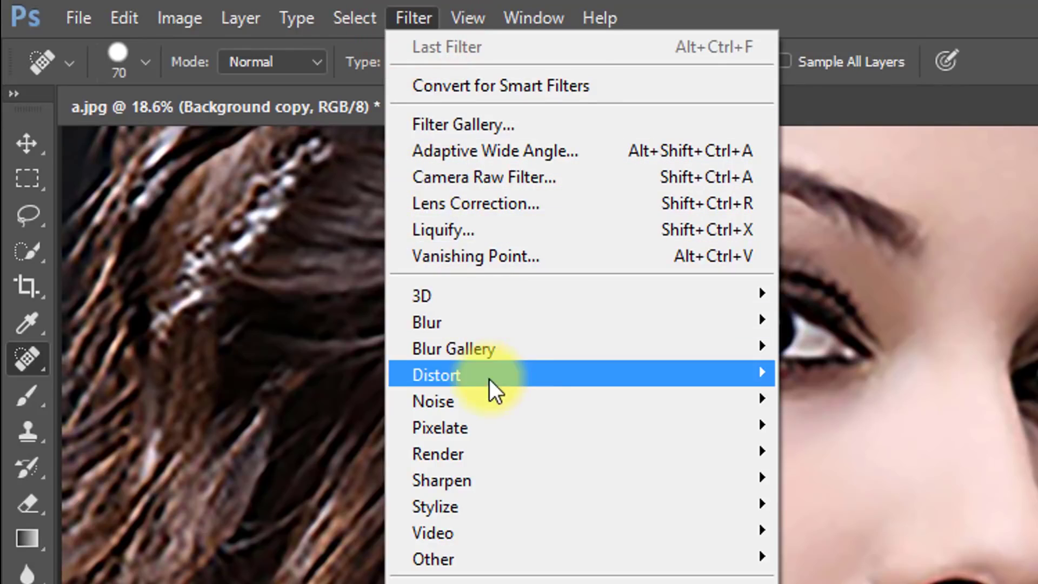
{"action": "mouse_move", "coordinate": [673, 394]}
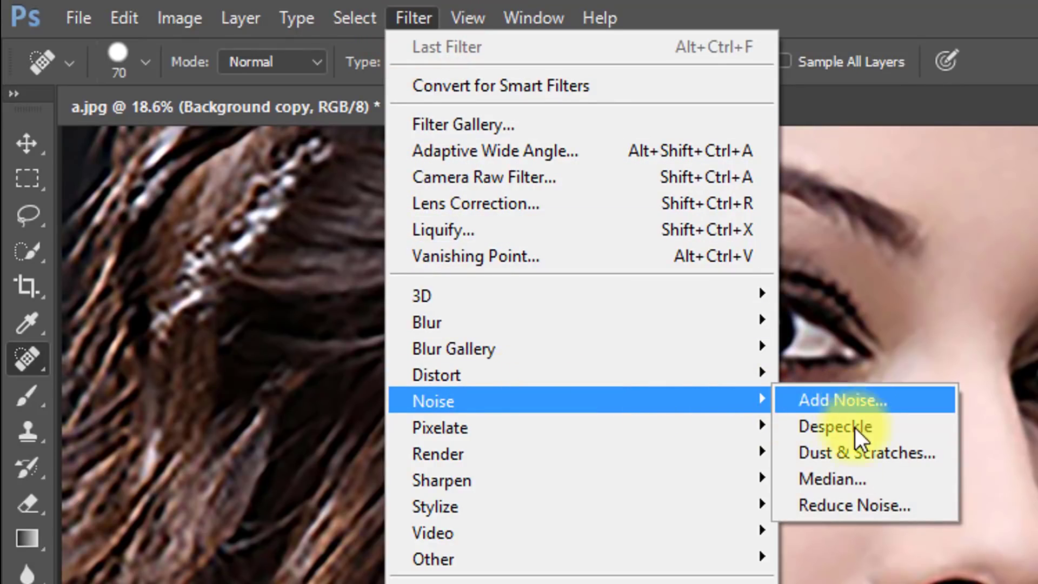
{"action": "left_click", "coordinate": [835, 508]}
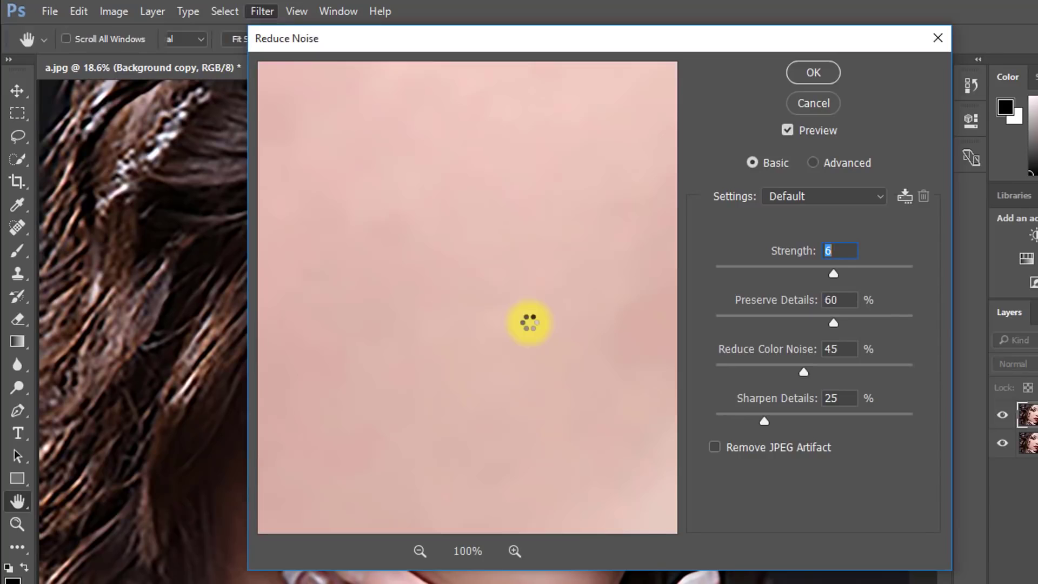
{"action": "left_click_drag", "start_coordinate": [524, 234], "coordinate": [378, 322]}
{"action": "left_click_drag", "start_coordinate": [482, 180], "coordinate": [371, 310]}
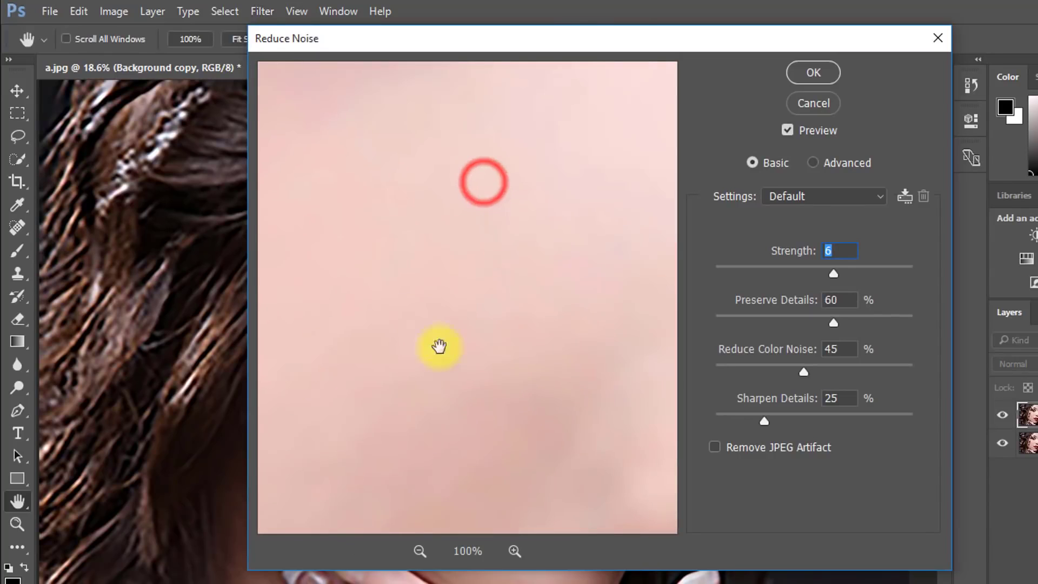
{"action": "left_click", "coordinate": [416, 551]}
{"action": "left_click", "coordinate": [417, 551]}
{"action": "left_click", "coordinate": [416, 552]}
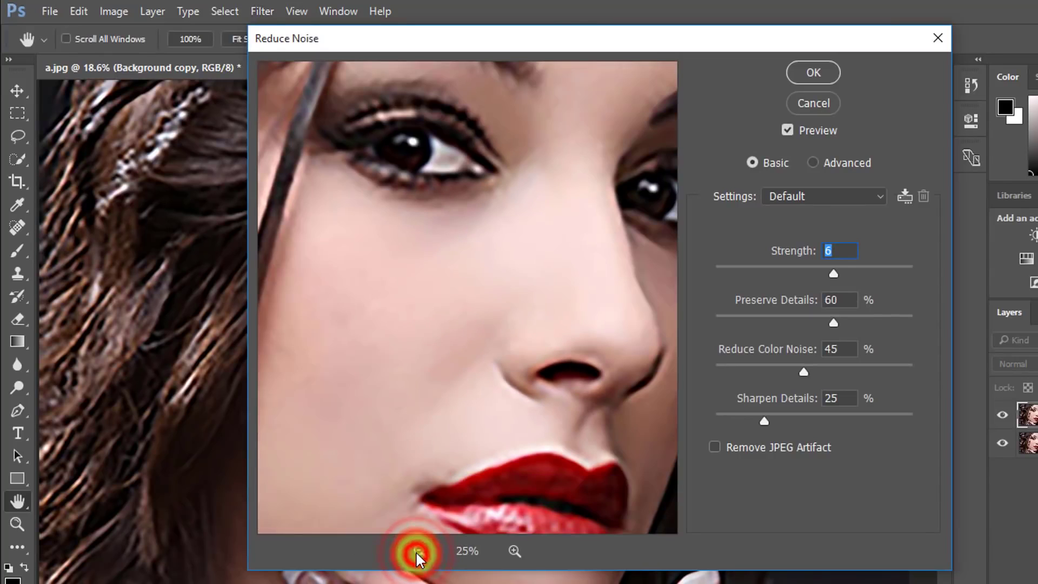
{"action": "left_click_drag", "start_coordinate": [432, 317], "coordinate": [470, 352]}
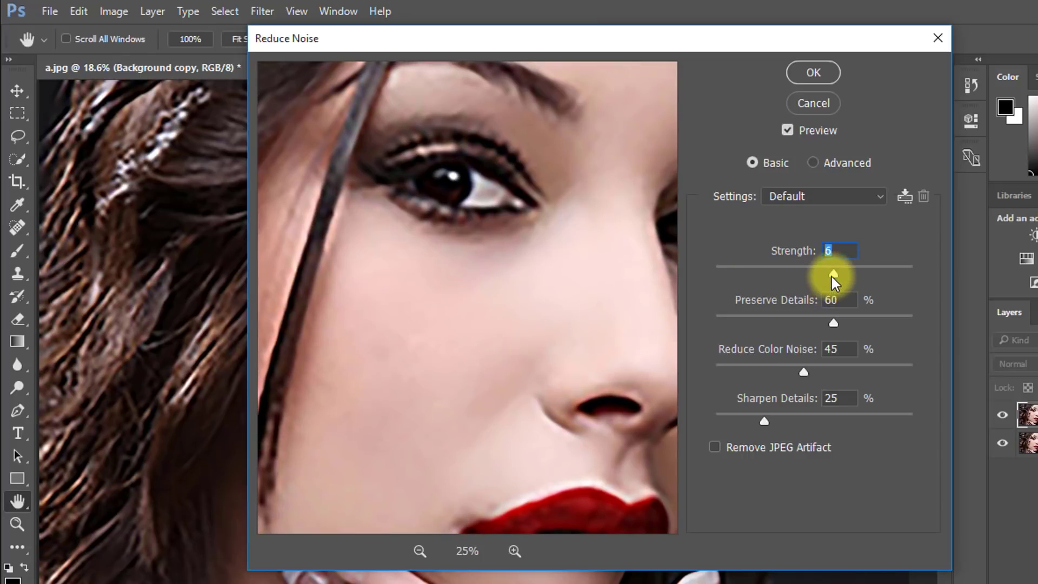
{"action": "left_click_drag", "start_coordinate": [834, 274], "coordinate": [875, 274]}
{"action": "left_click_drag", "start_coordinate": [464, 283], "coordinate": [505, 371]}
{"action": "left_click_drag", "start_coordinate": [833, 323], "coordinate": [763, 323]}
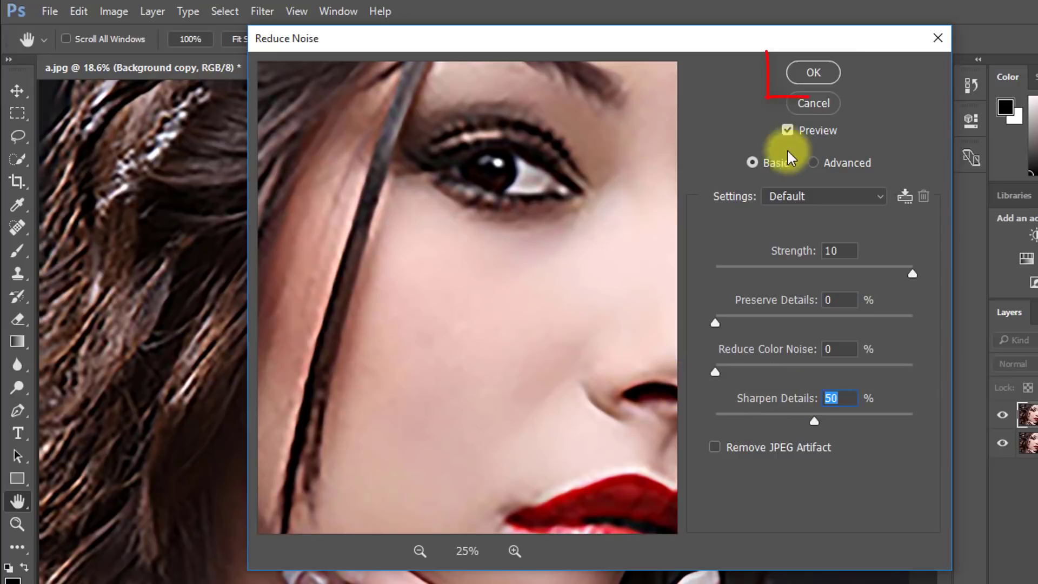
{"action": "left_click", "coordinate": [824, 74]}
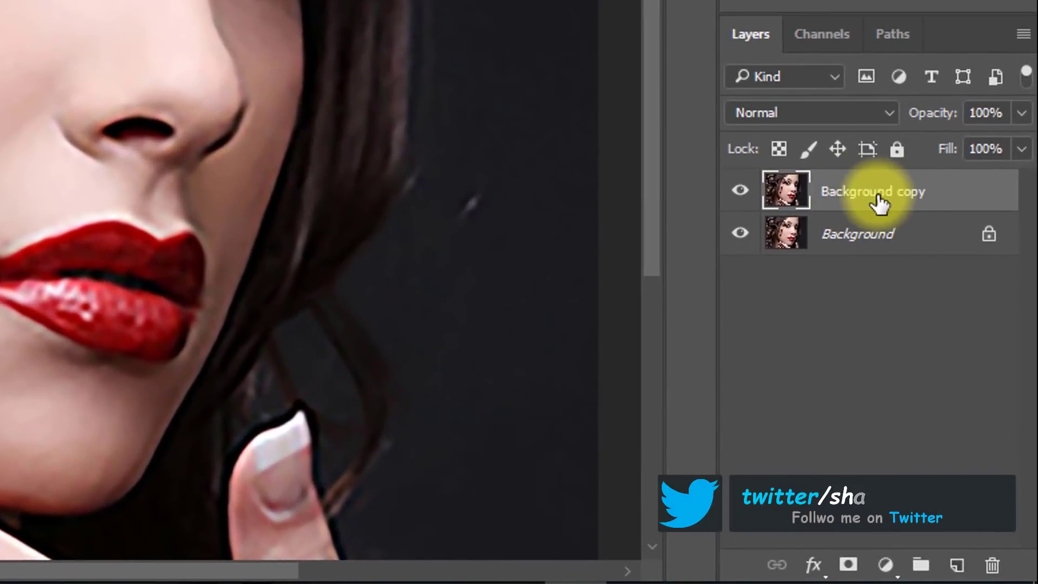
Add a layer mask to the Background copy layer and ready the Brush tool with black as the foreground color.
{"action": "left_click", "coordinate": [848, 565]}
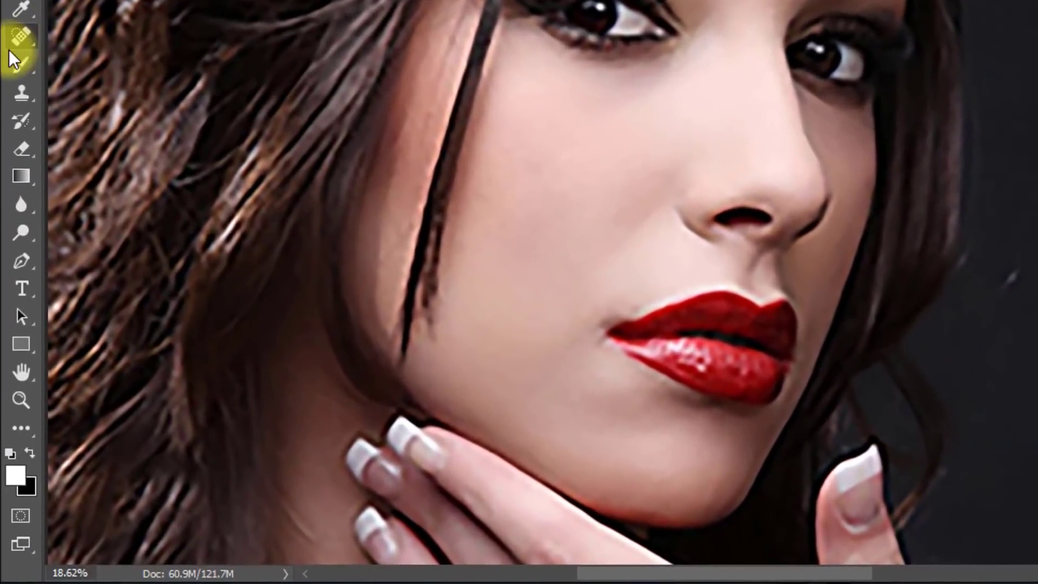
{"action": "right_click", "coordinate": [21, 65]}
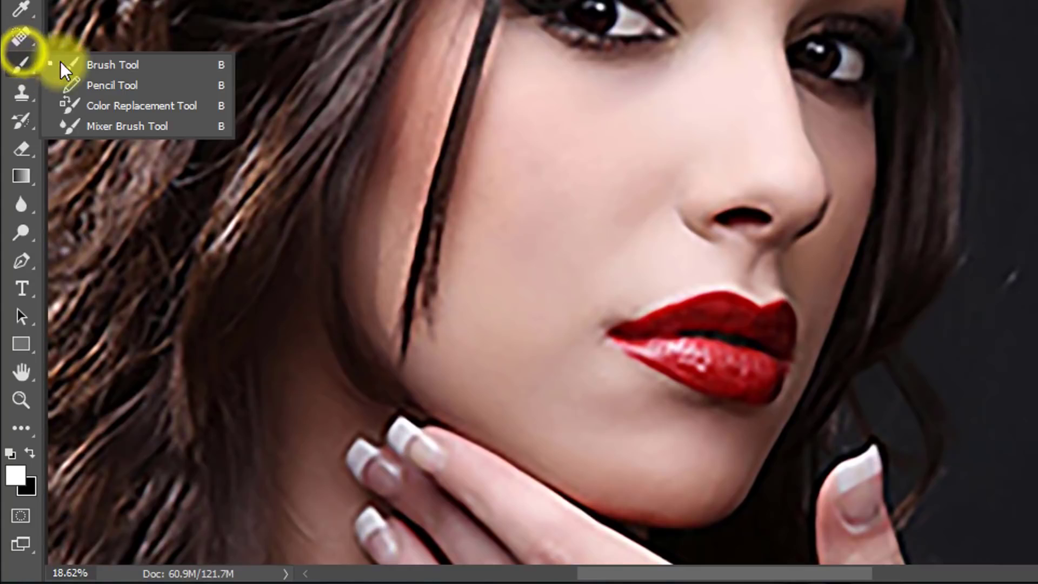
{"action": "left_click", "coordinate": [105, 60]}
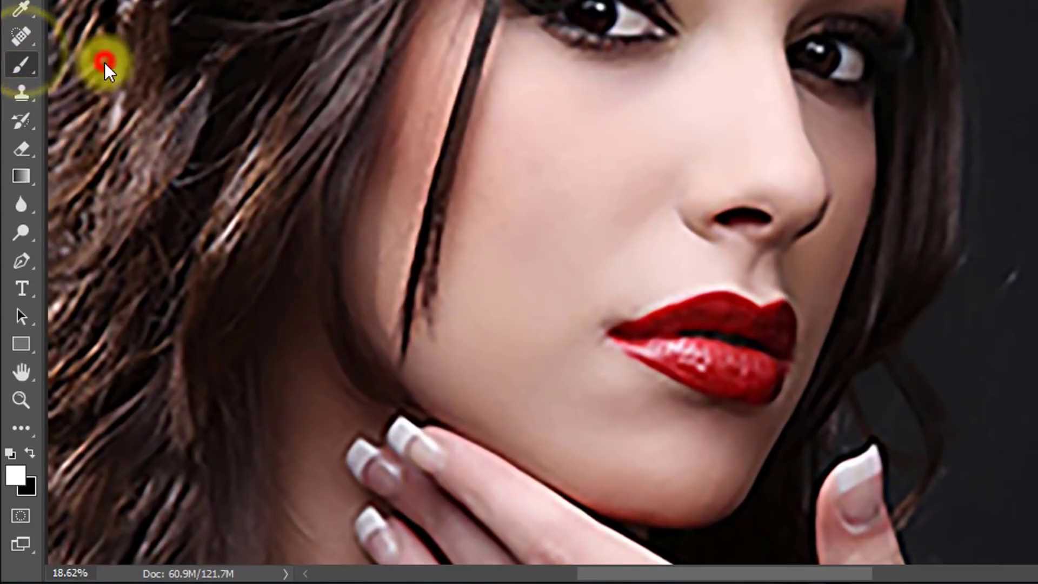
{"action": "left_click", "coordinate": [30, 454]}
{"action": "key", "text": "ctrl+plus"}
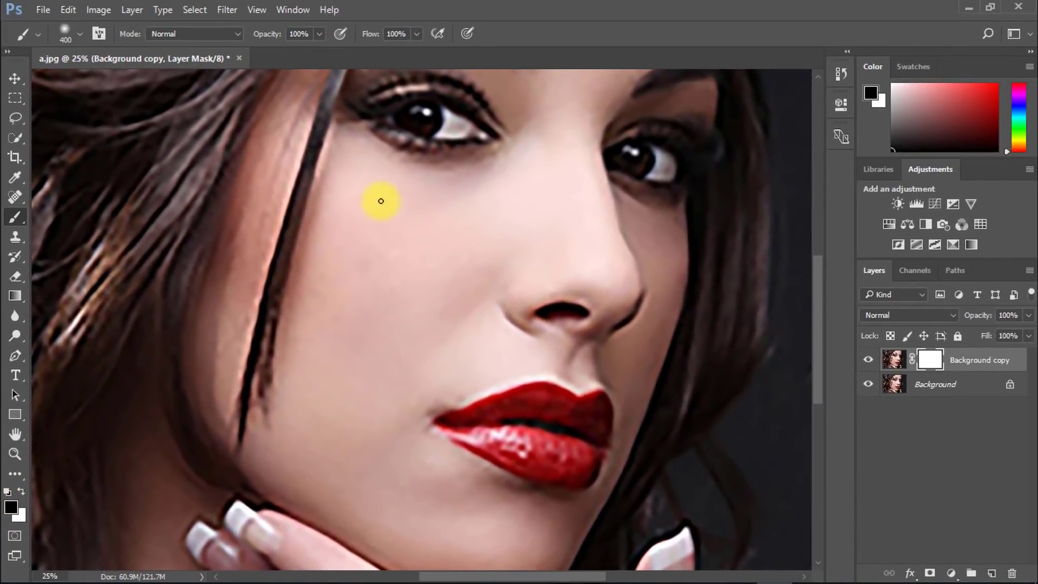
Paint black on the layer mask over the eyes and eyebrows with a 150 px brush to restore their detail.
{"action": "left_click", "coordinate": [458, 118], "text": "ctrl"}
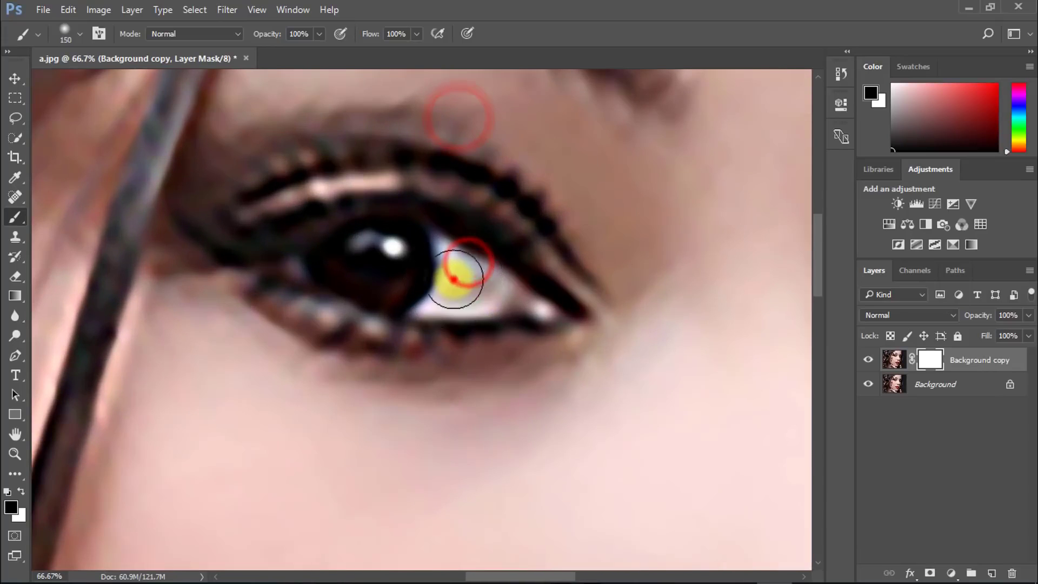
{"action": "left_click", "coordinate": [452, 295], "text": "alt"}
{"action": "left_click", "coordinate": [457, 183], "text": "ctrl"}
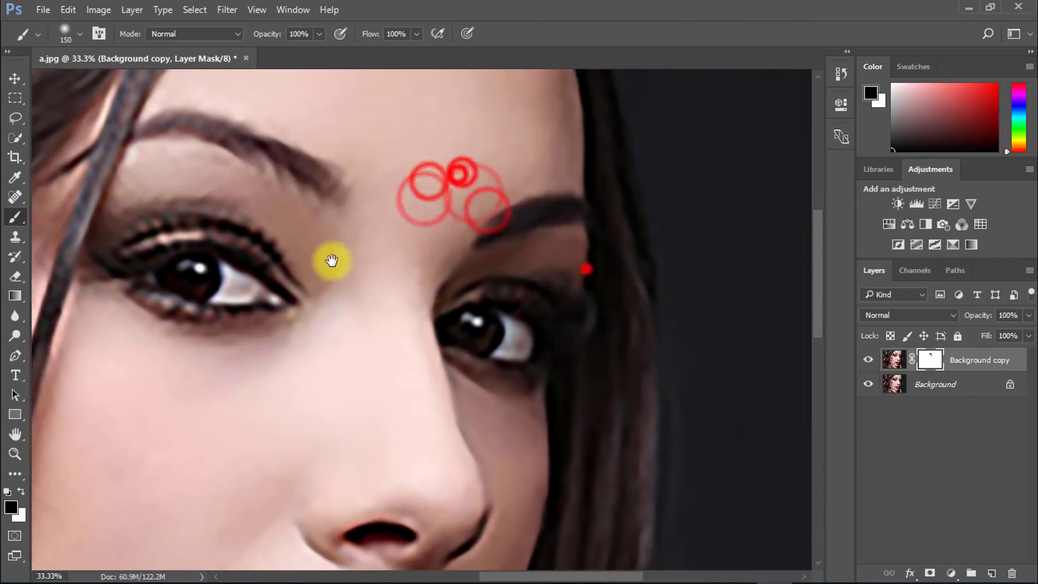
{"action": "left_click", "coordinate": [400, 215]}
{"action": "left_click", "coordinate": [378, 260]}
{"action": "left_click", "coordinate": [385, 244]}
{"action": "left_click_drag", "start_coordinate": [364, 367], "coordinate": [457, 343]}
Enlarge the brush to 250 px and paint black on the layer mask over the nose and lips.
{"action": "key", "text": "bracketright"}
{"action": "key", "text": "bracketright"}
{"action": "key", "text": "bracketright"}
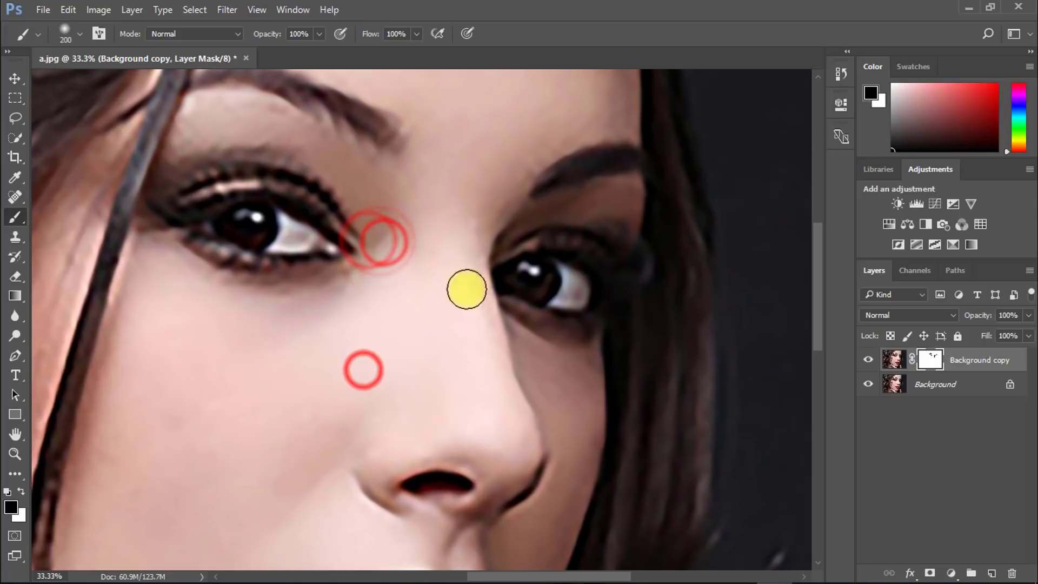
{"action": "left_click", "coordinate": [250, 295]}
{"action": "left_click", "coordinate": [235, 359], "text": "alt"}
{"action": "left_click", "coordinate": [459, 440]}
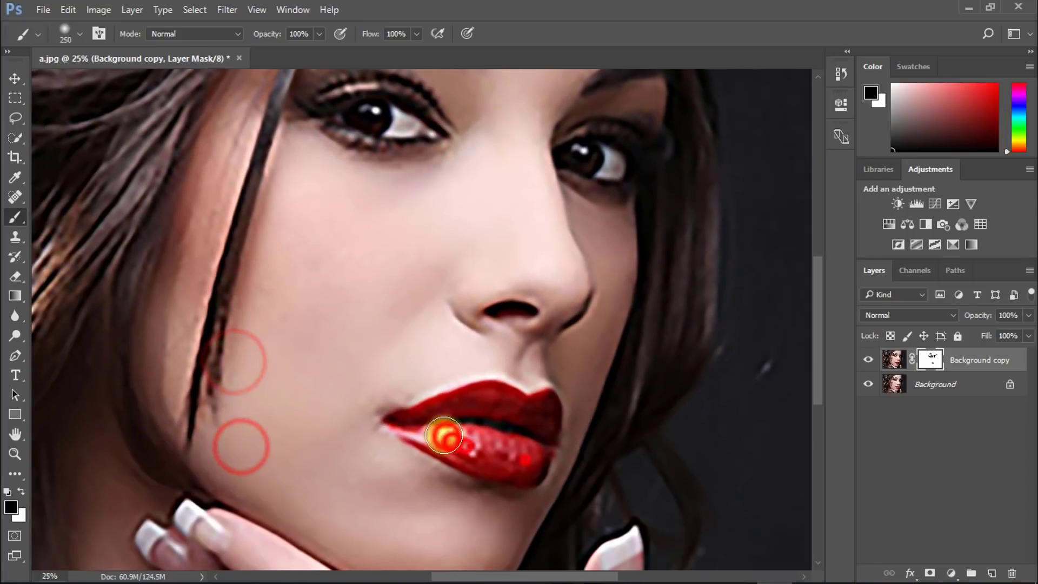
{"action": "left_click", "coordinate": [525, 460]}
{"action": "left_click", "coordinate": [455, 412]}
Paint black on the layer mask along the hair strand and the face edge beside the cheek.
{"action": "left_click_drag", "start_coordinate": [347, 413], "coordinate": [296, 248]}
{"action": "left_click", "coordinate": [283, 204]}
{"action": "left_click", "coordinate": [250, 255]}
{"action": "left_click", "coordinate": [232, 366]}
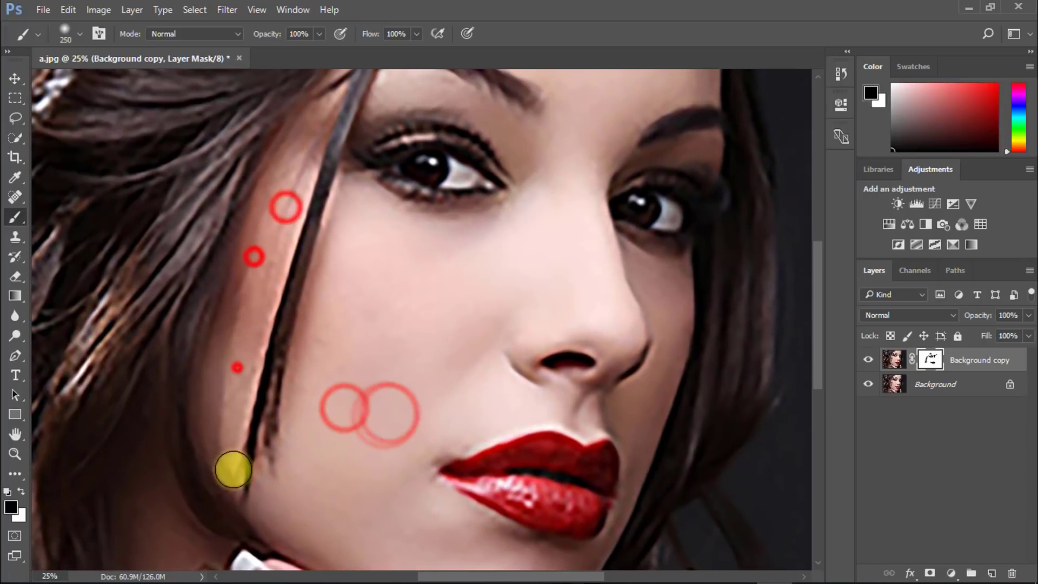
{"action": "left_click", "coordinate": [263, 528]}
{"action": "left_click", "coordinate": [268, 368]}
Paint black on the layer mask over the fingers and the remaining facial details with the 250 px brush.
{"action": "mouse_move", "coordinate": [398, 476]}
{"action": "left_mouse_down"}
{"action": "mouse_move", "coordinate": [413, 358]}
{"action": "mouse_move", "coordinate": [398, 405]}
{"action": "left_mouse_up"}
{"action": "left_click", "coordinate": [315, 380]}
{"action": "left_click", "coordinate": [422, 449]}
{"action": "left_click", "coordinate": [262, 389]}
{"action": "left_click", "coordinate": [262, 442]}
{"action": "left_click_drag", "start_coordinate": [317, 331], "coordinate": [172, 508]}
{"action": "left_click_drag", "start_coordinate": [332, 354], "coordinate": [322, 530]}
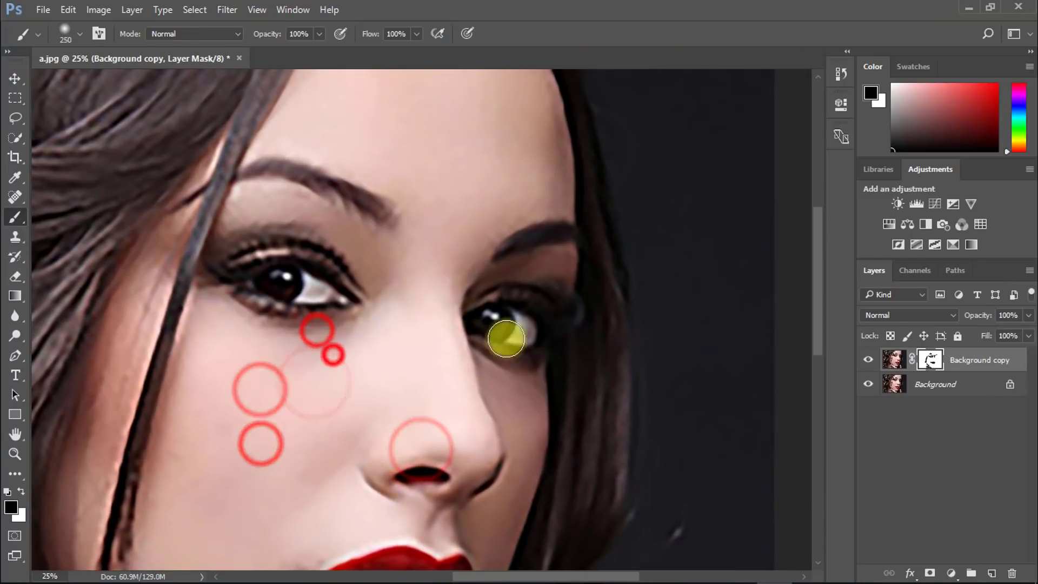
{"action": "left_click", "coordinate": [515, 328]}
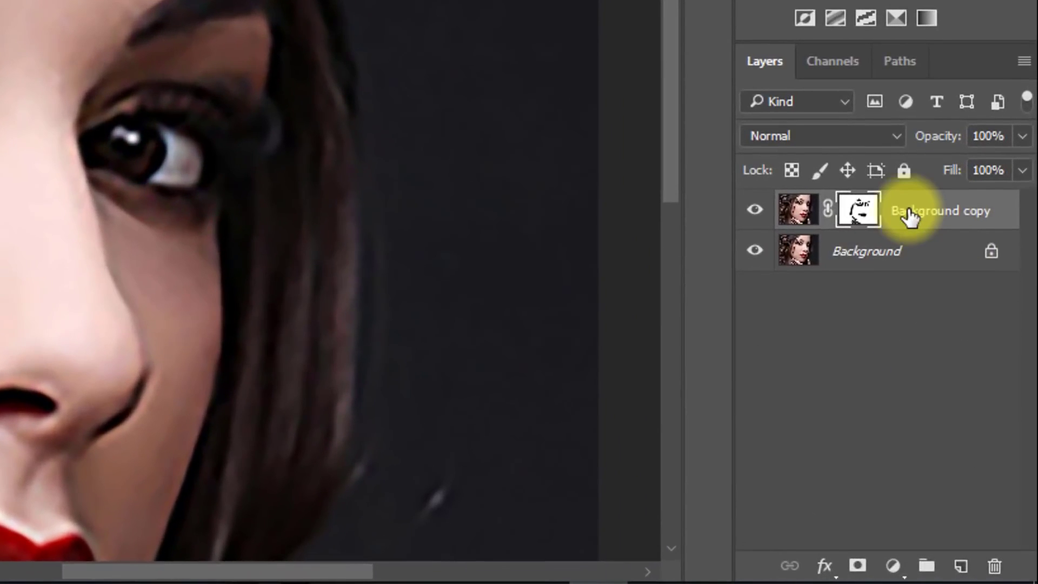
Merge the masked Background copy down and duplicate the merged Background layer.
{"action": "right_click", "coordinate": [917, 217]}
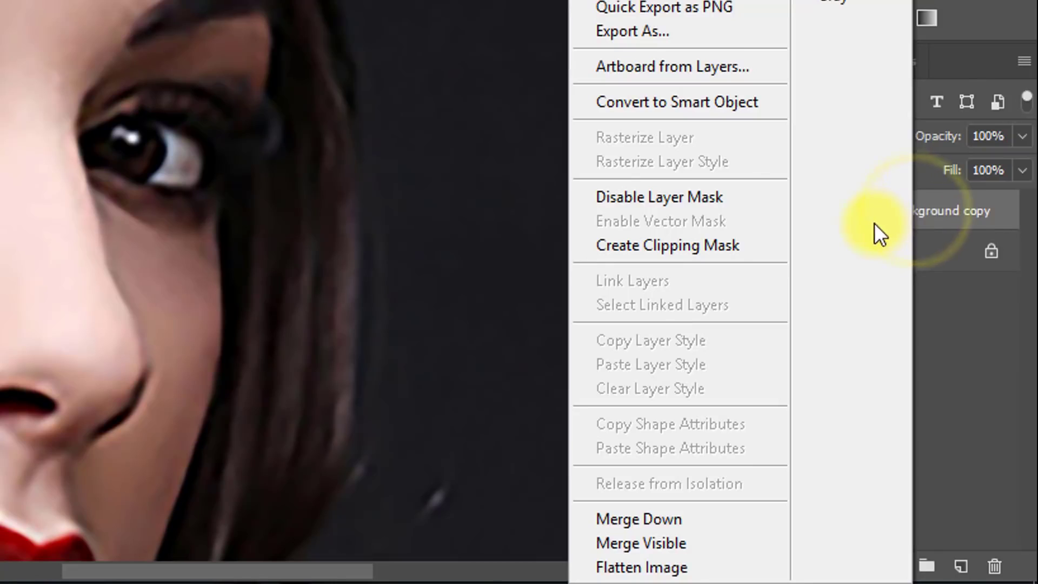
{"action": "left_click", "coordinate": [670, 523]}
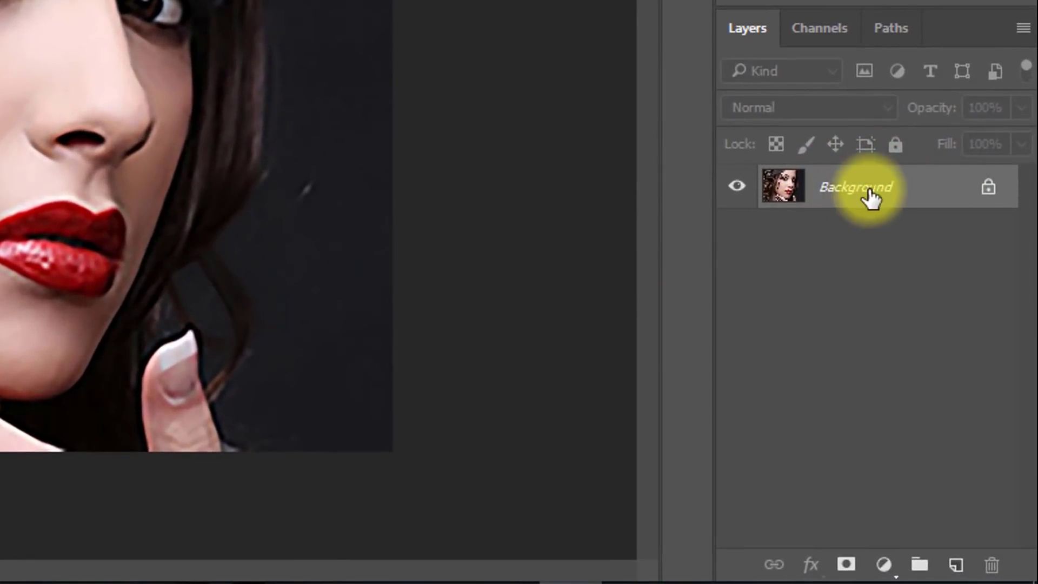
{"action": "left_click_drag", "start_coordinate": [871, 194], "coordinate": [962, 560]}
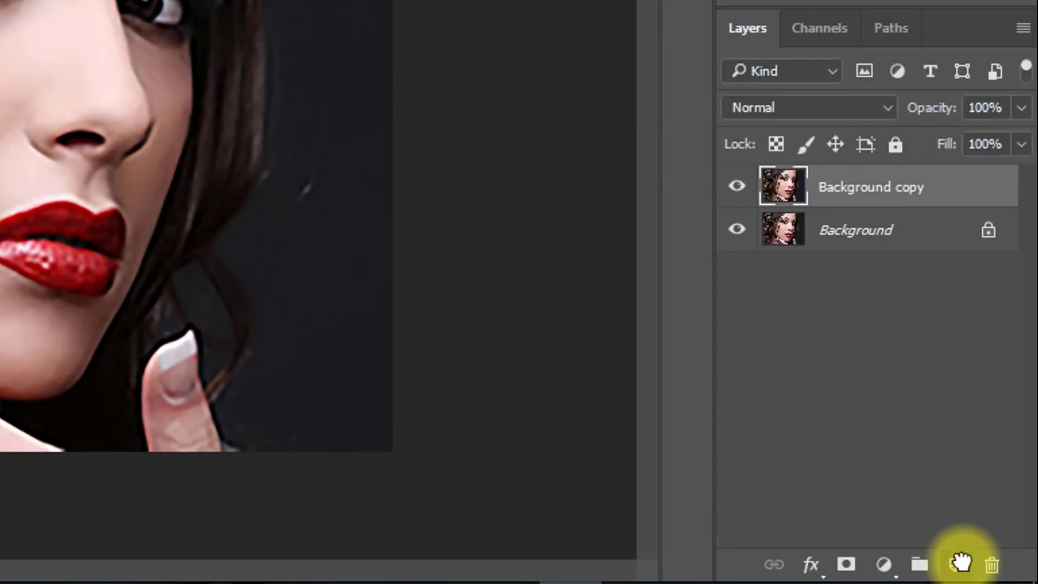
{"action": "left_click", "coordinate": [897, 186]}
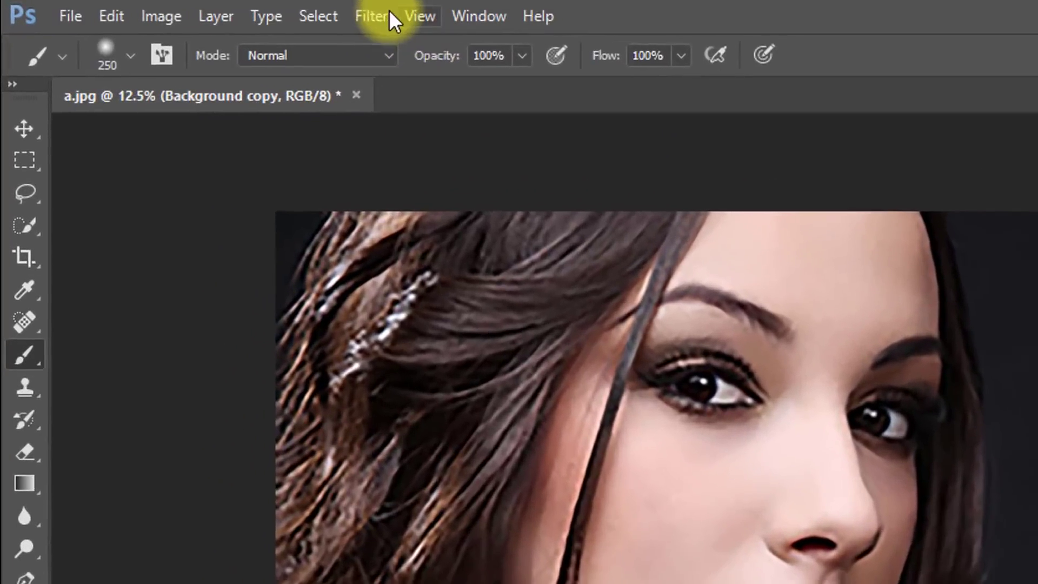
Open the Unsharp Mask filter on the Background copy layer with the cheek magnified for preview.
{"action": "left_click", "coordinate": [227, 10]}
{"action": "mouse_move", "coordinate": [544, 447]}
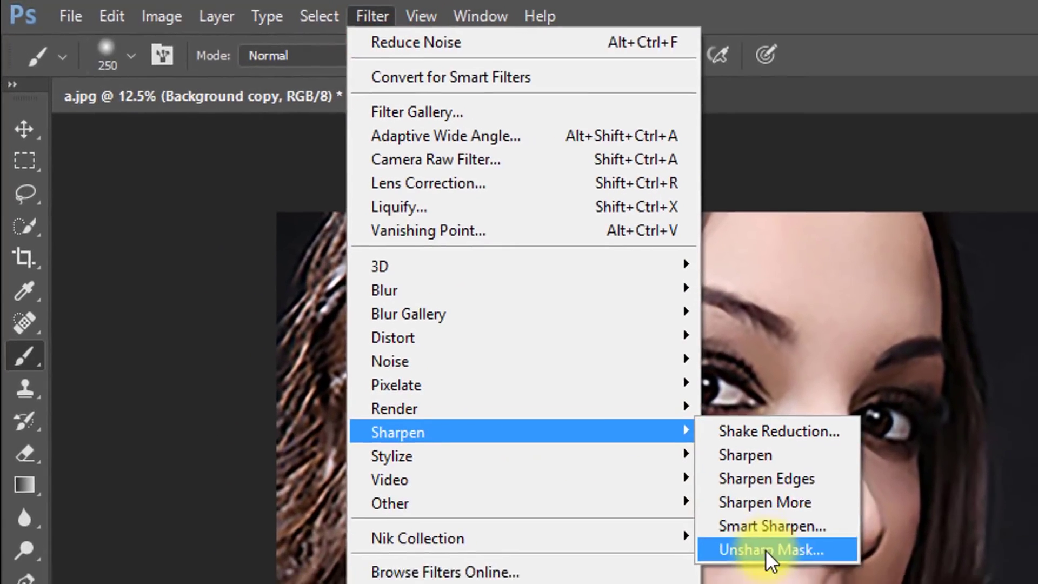
{"action": "left_click", "coordinate": [794, 566]}
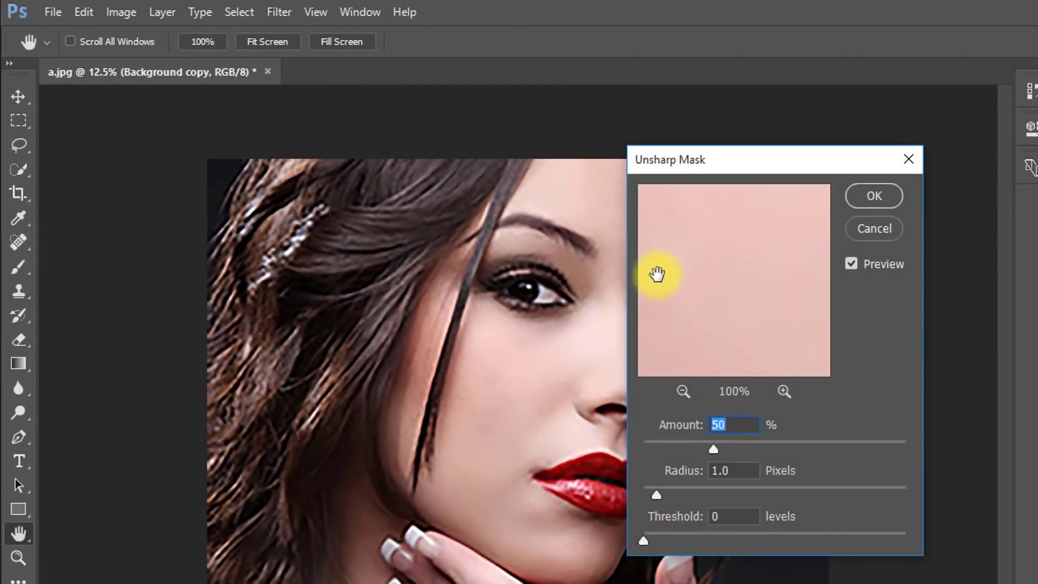
{"action": "left_click", "coordinate": [508, 370], "text": "ctrl"}
{"action": "left_click", "coordinate": [494, 375], "text": "ctrl"}
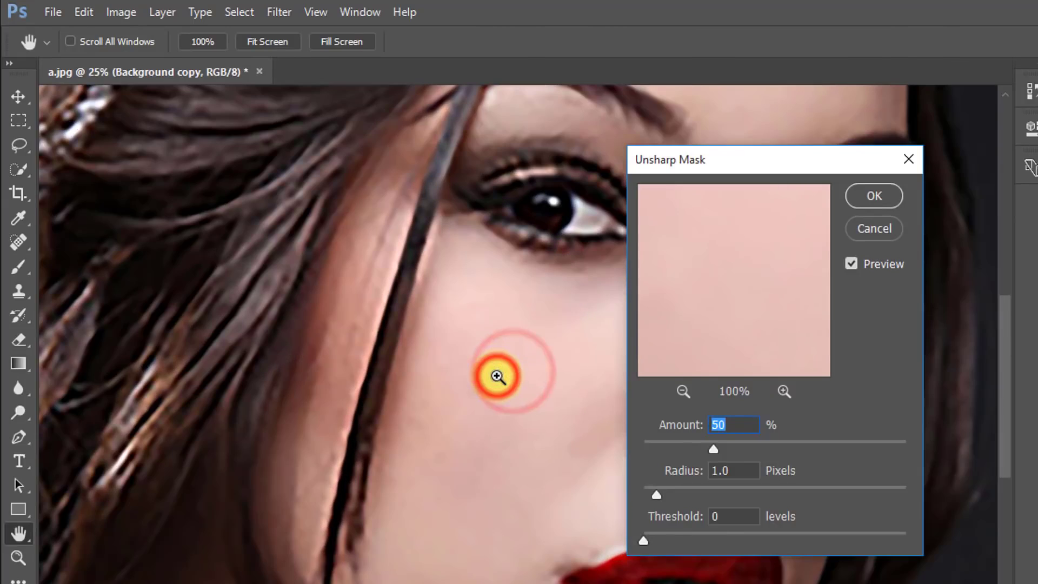
{"action": "left_click", "coordinate": [494, 376], "text": "ctrl"}
Try different Amount, Radius and Threshold values for Unsharp Mask while previewing the skin.
{"action": "left_click_drag", "start_coordinate": [714, 449], "coordinate": [762, 452]}
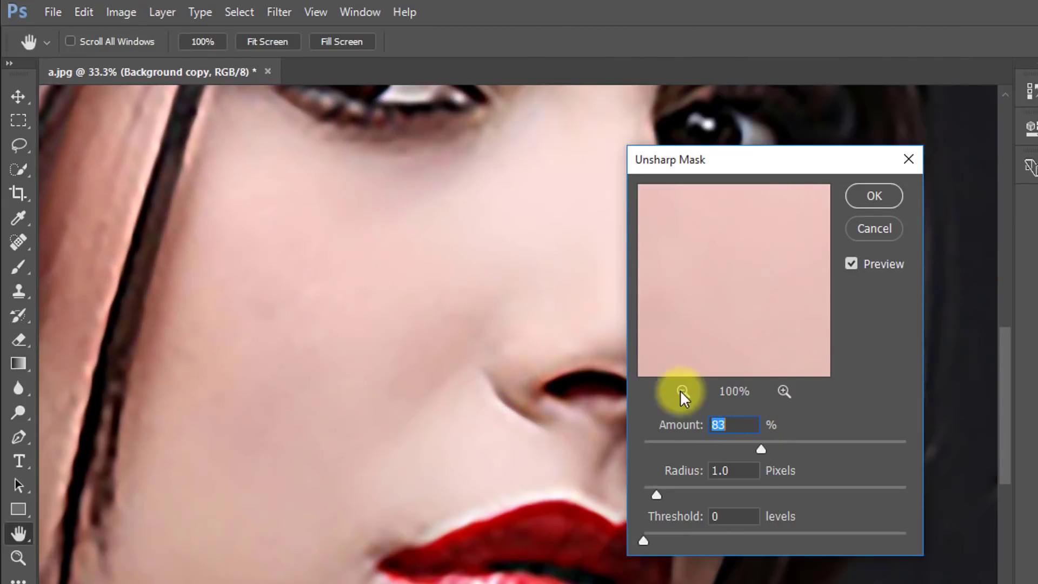
{"action": "left_click", "coordinate": [523, 249]}
{"action": "left_click", "coordinate": [396, 199]}
{"action": "left_click", "coordinate": [341, 332]}
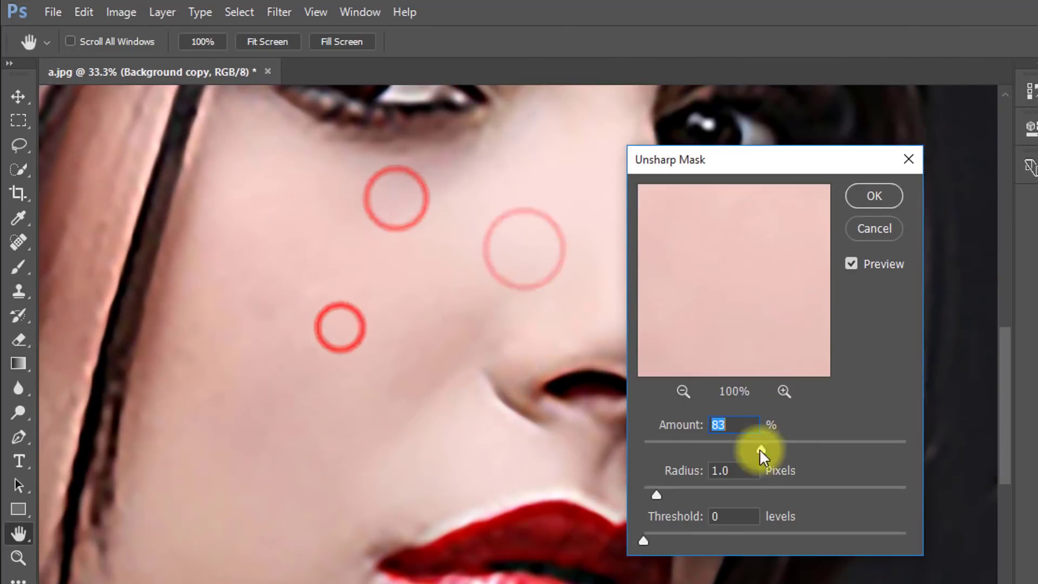
{"action": "left_click", "coordinate": [763, 449]}
{"action": "left_click", "coordinate": [881, 493]}
{"action": "left_click", "coordinate": [757, 493]}
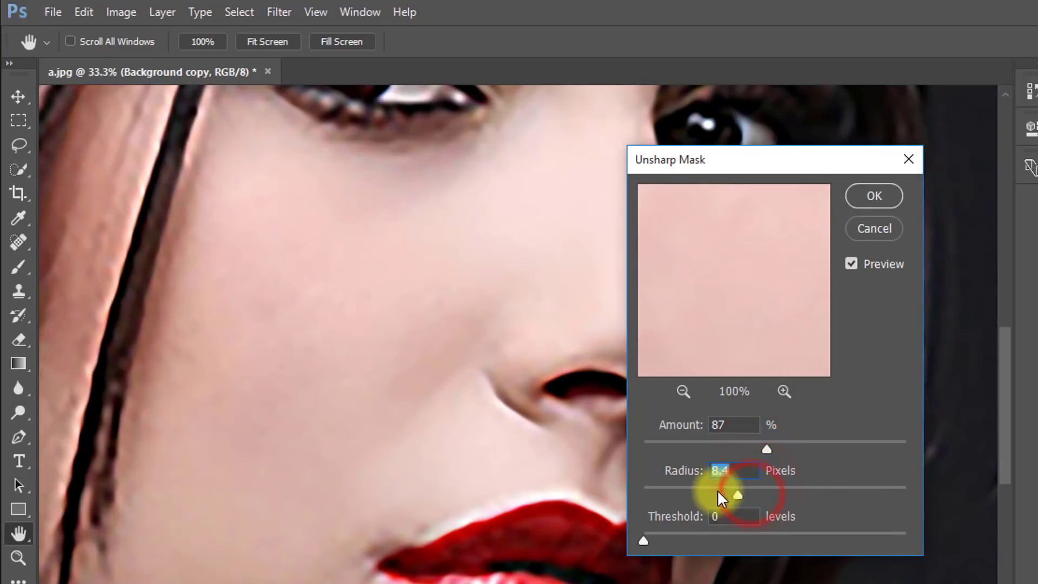
{"action": "left_click_drag", "start_coordinate": [644, 540], "coordinate": [703, 542]}
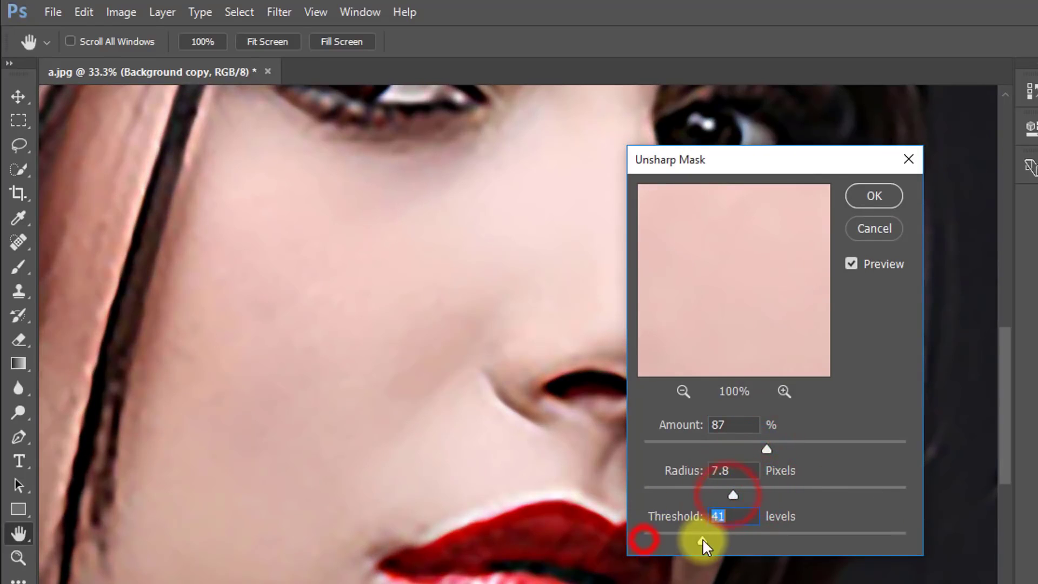
{"action": "left_click_drag", "start_coordinate": [747, 449], "coordinate": [725, 451]}
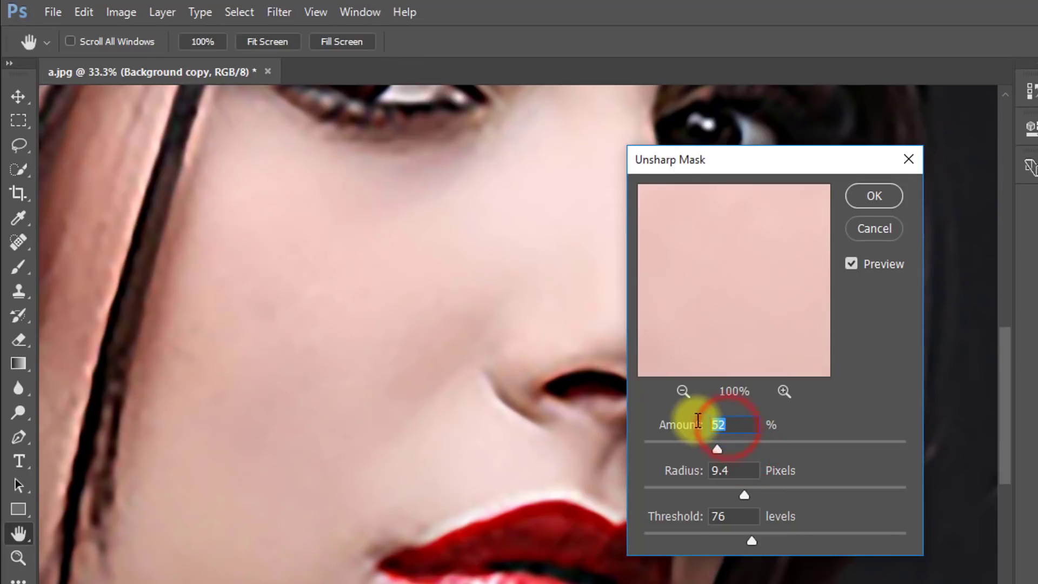
Apply Unsharp Mask with Amount 50%, Radius 25 pixels and Threshold 50 levels.
{"action": "type", "text": "0"}
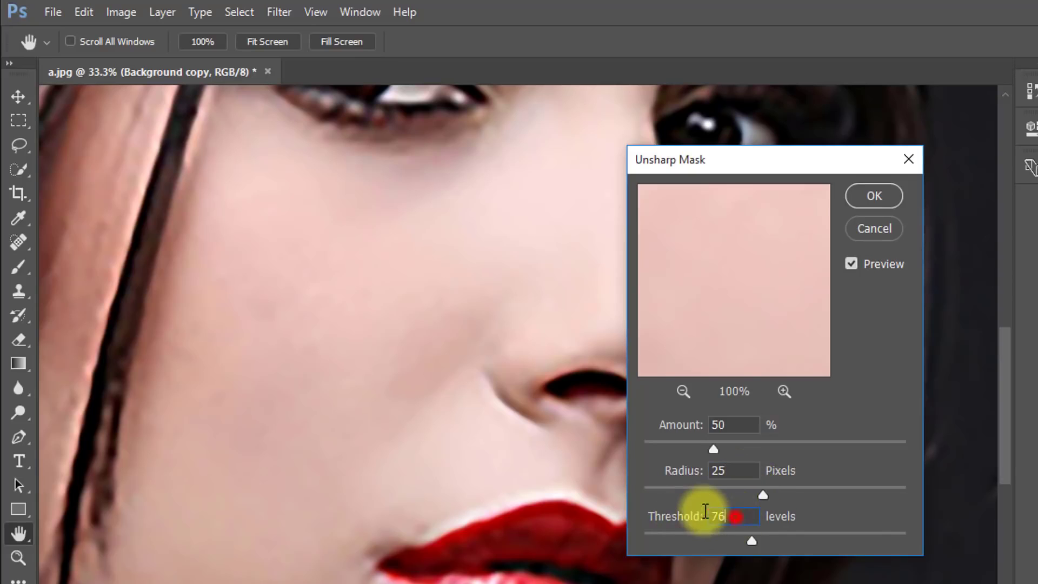
{"action": "type", "text": "5"}
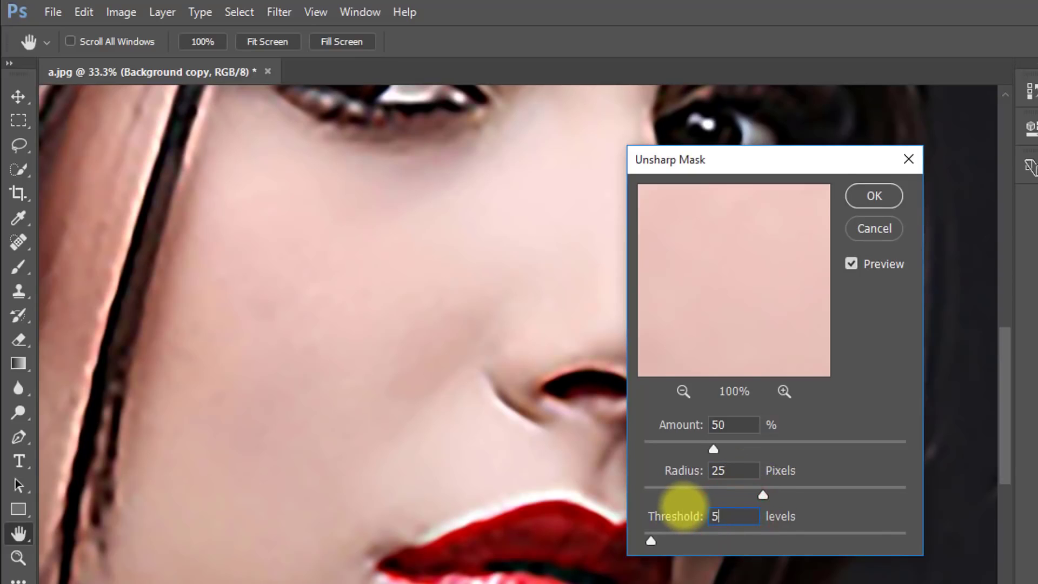
{"action": "type", "text": "0"}
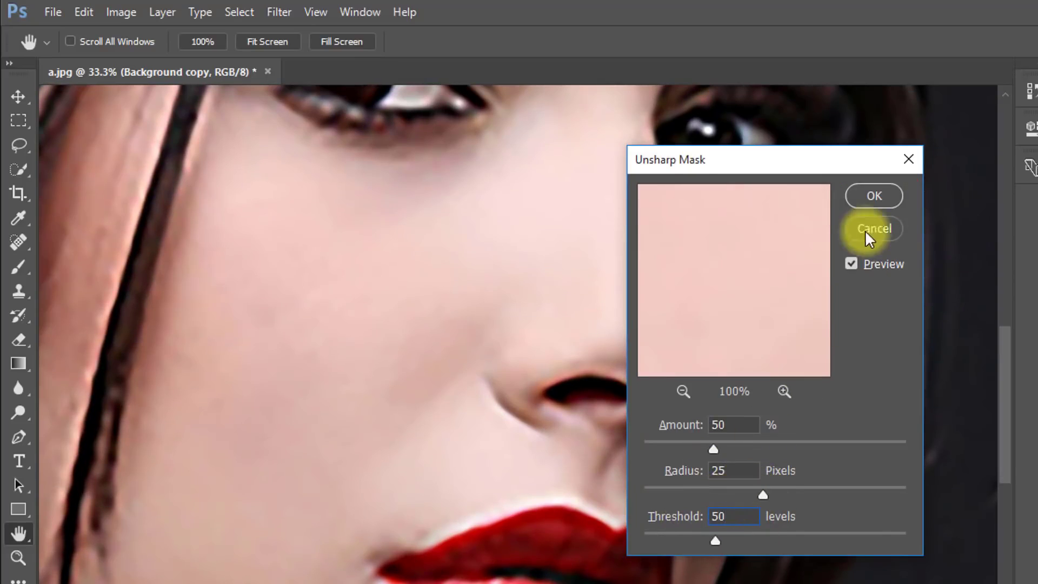
{"action": "left_click", "coordinate": [874, 196]}
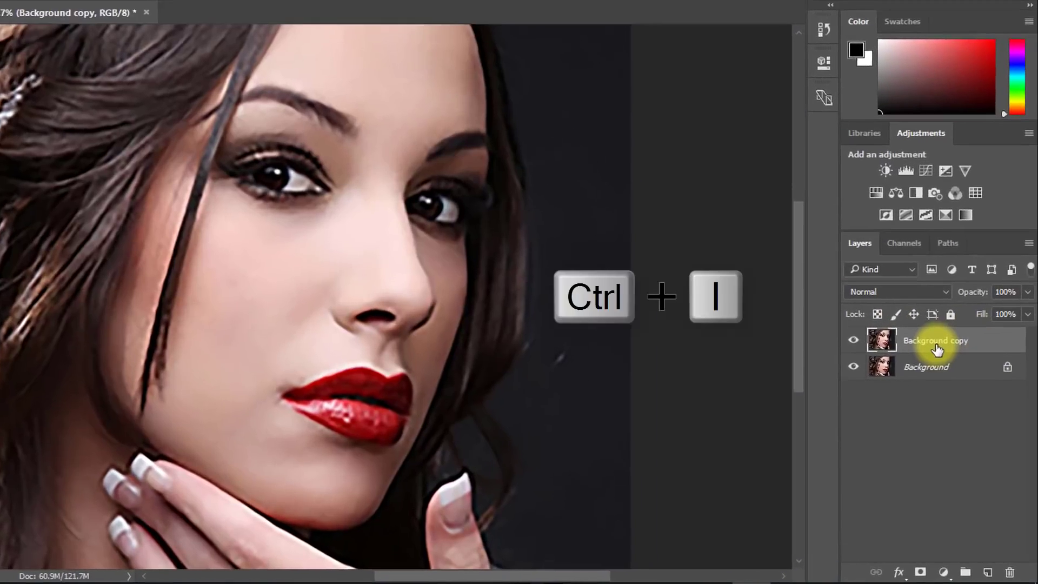
Invert the colors of the Background copy layer and open the High Pass filter on it.
{"action": "key", "text": "ctrl+i"}
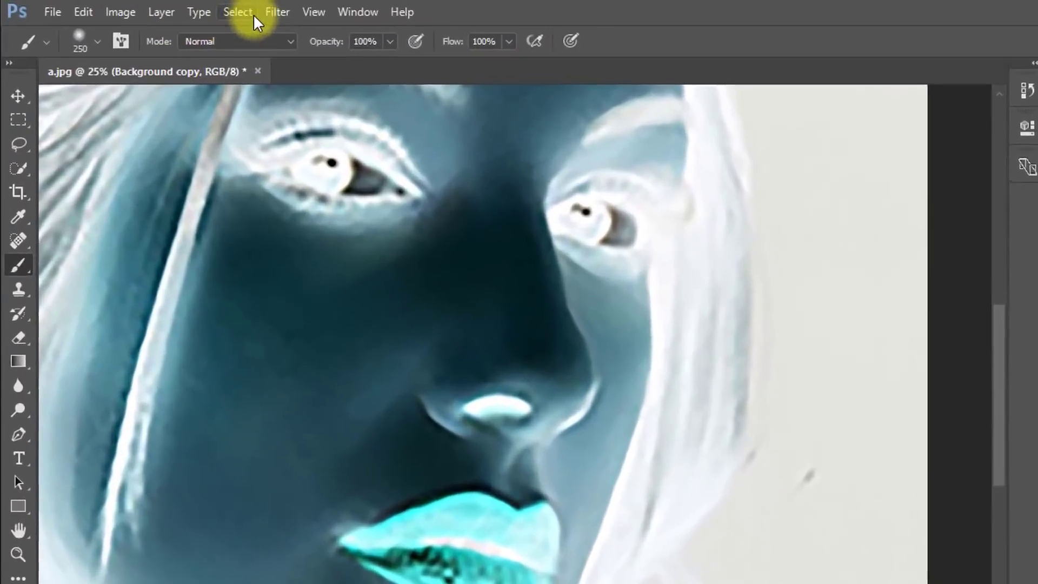
{"action": "left_click", "coordinate": [279, 9]}
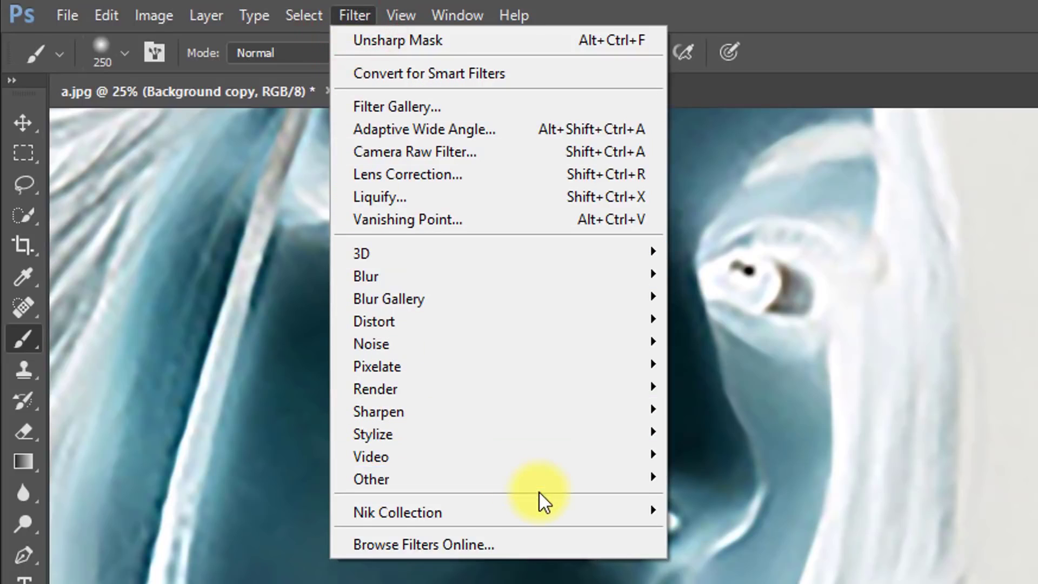
{"action": "mouse_move", "coordinate": [555, 484]}
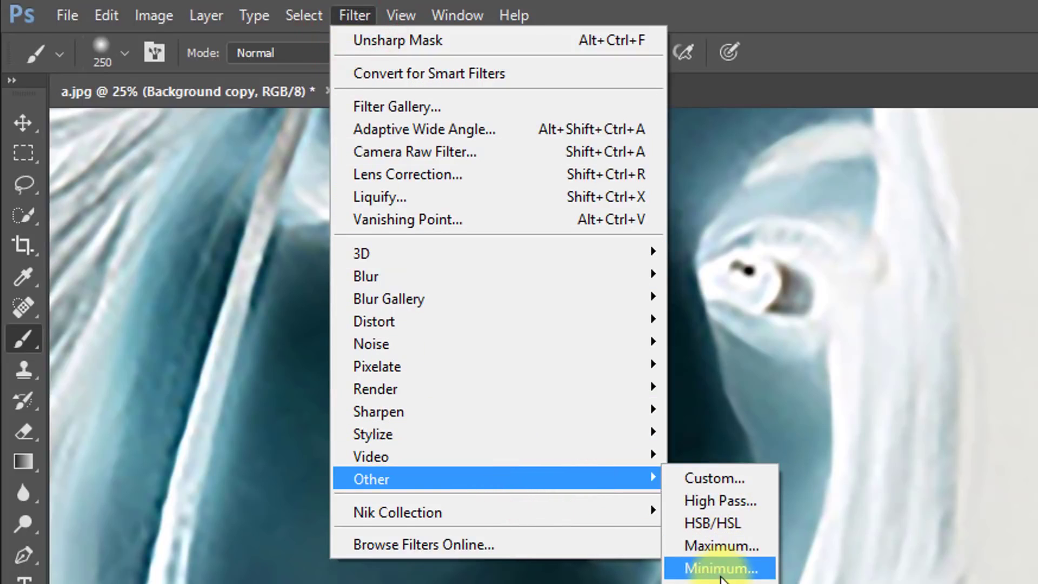
{"action": "left_click", "coordinate": [510, 480]}
{"action": "left_click", "coordinate": [730, 498]}
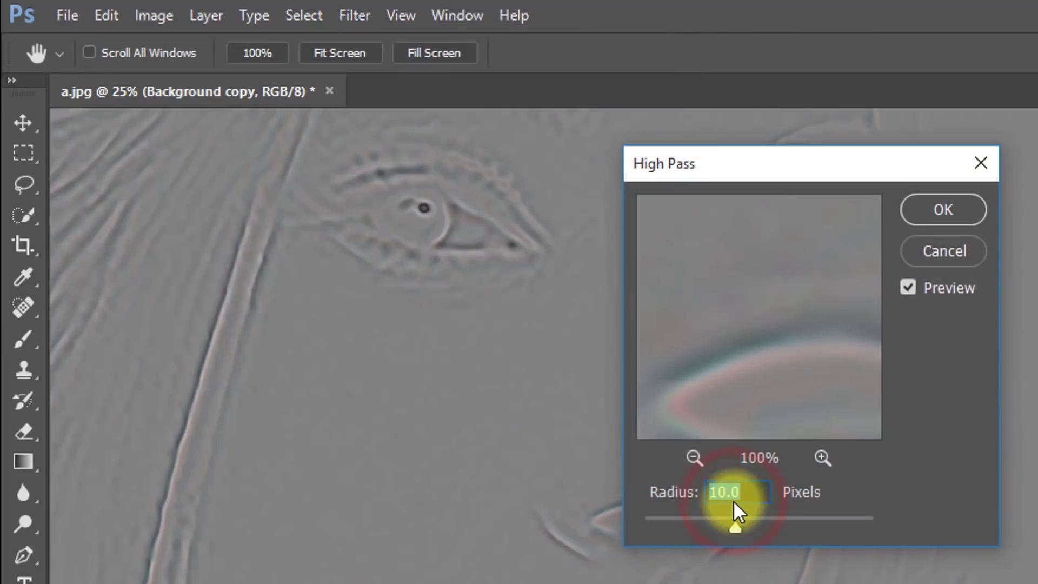
Apply the High Pass filter with a radius of 10 pixels while checking the face in the preview.
{"action": "left_click", "coordinate": [459, 478], "text": "alt"}
{"action": "left_click", "coordinate": [468, 473], "text": "alt"}
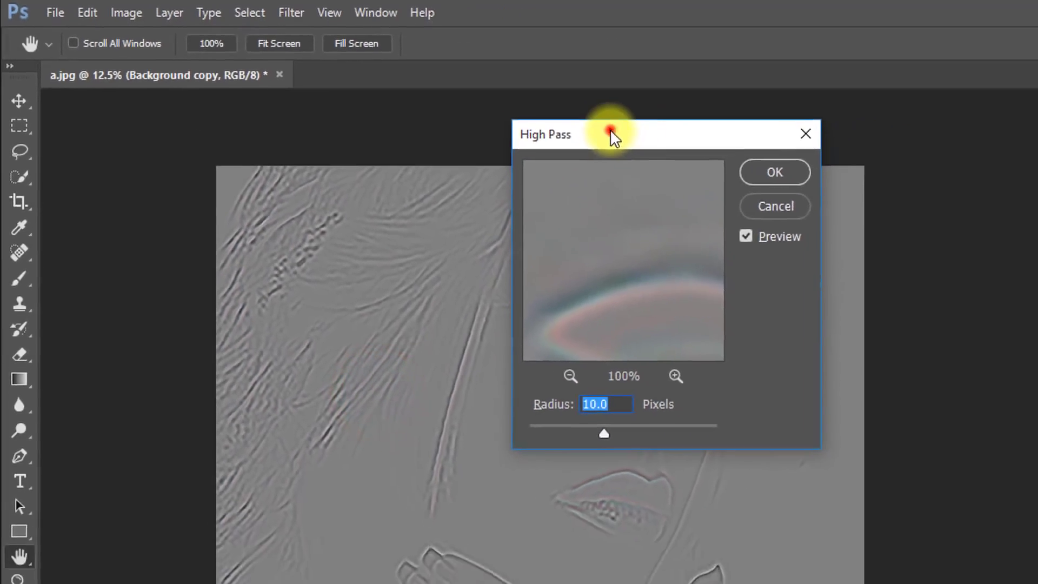
{"action": "left_click_drag", "start_coordinate": [738, 157], "coordinate": [1037, 187]}
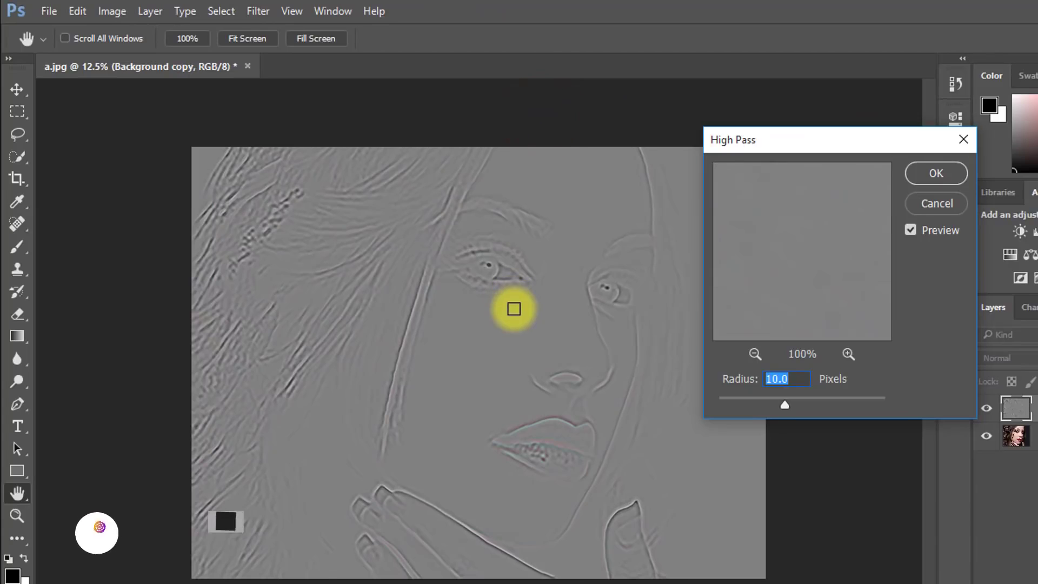
{"action": "left_click", "coordinate": [498, 309], "text": "ctrl"}
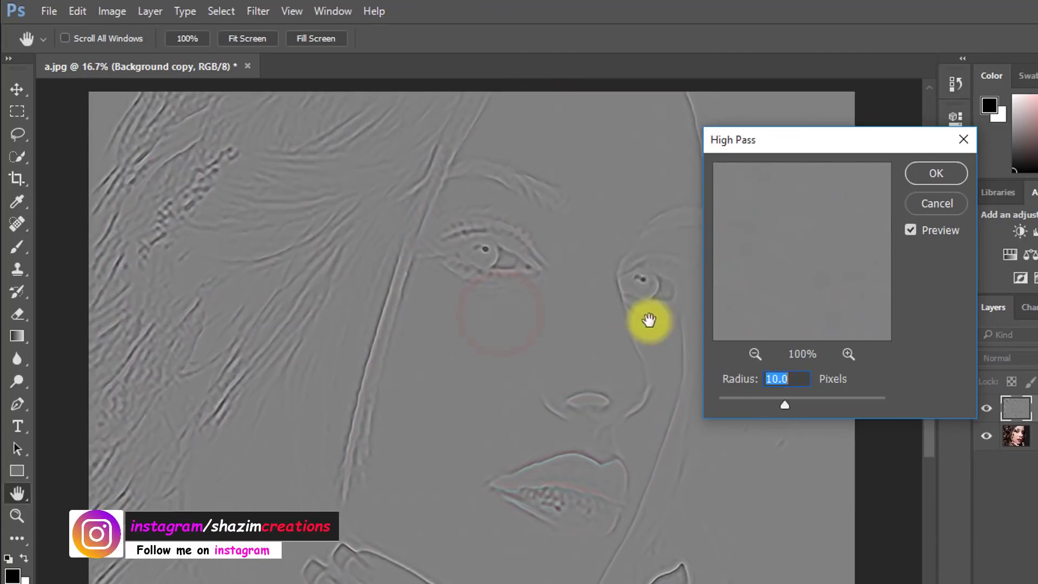
{"action": "left_click_drag", "start_coordinate": [786, 402], "coordinate": [783, 404]}
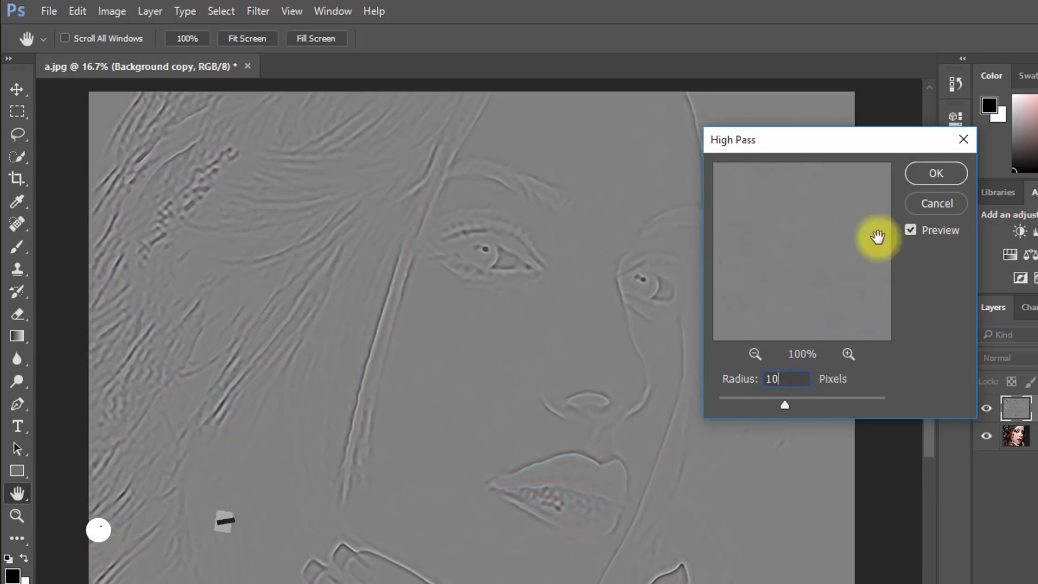
{"action": "left_click", "coordinate": [931, 177]}
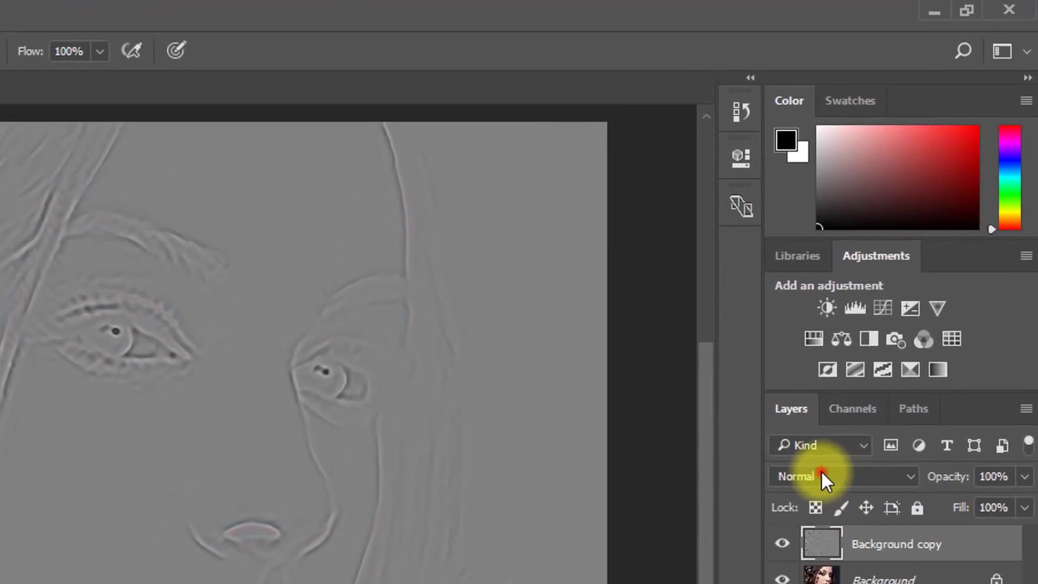
Set the Background copy layer's blend mode to Linear Light and rename the layer "Details texture".
{"action": "left_click", "coordinate": [895, 312]}
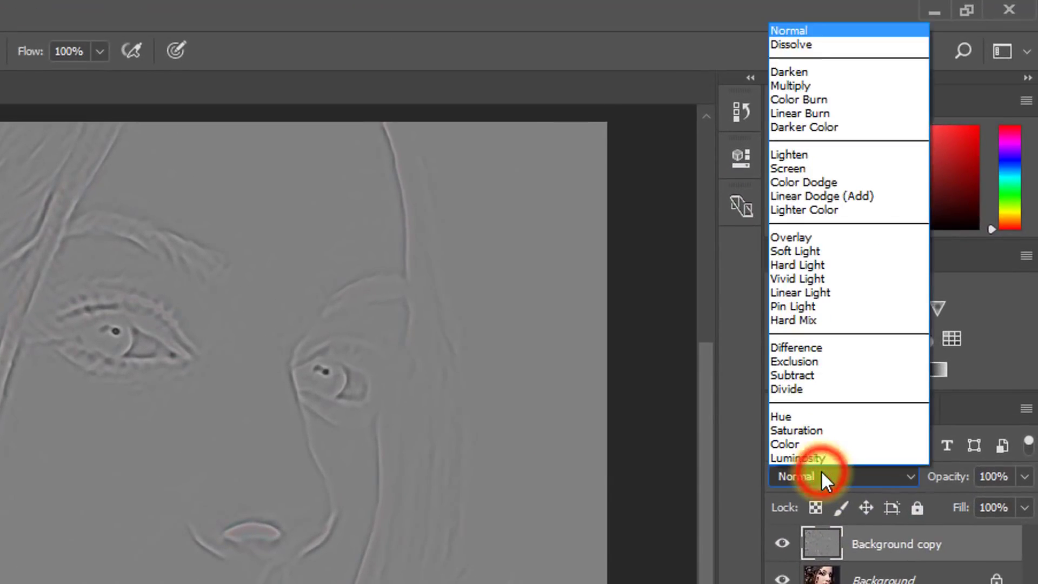
{"action": "left_click", "coordinate": [825, 293]}
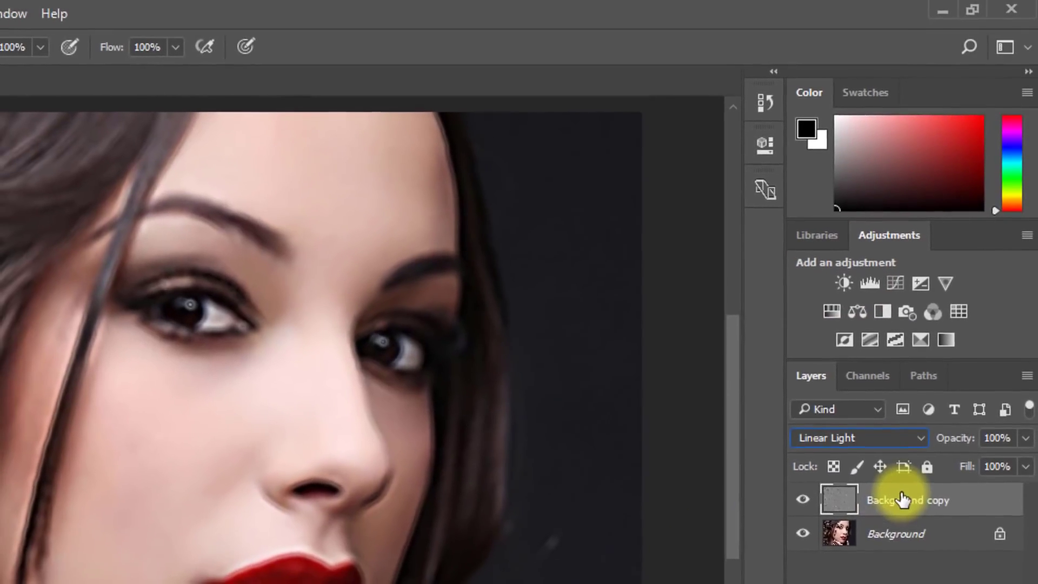
{"action": "left_click", "coordinate": [902, 500]}
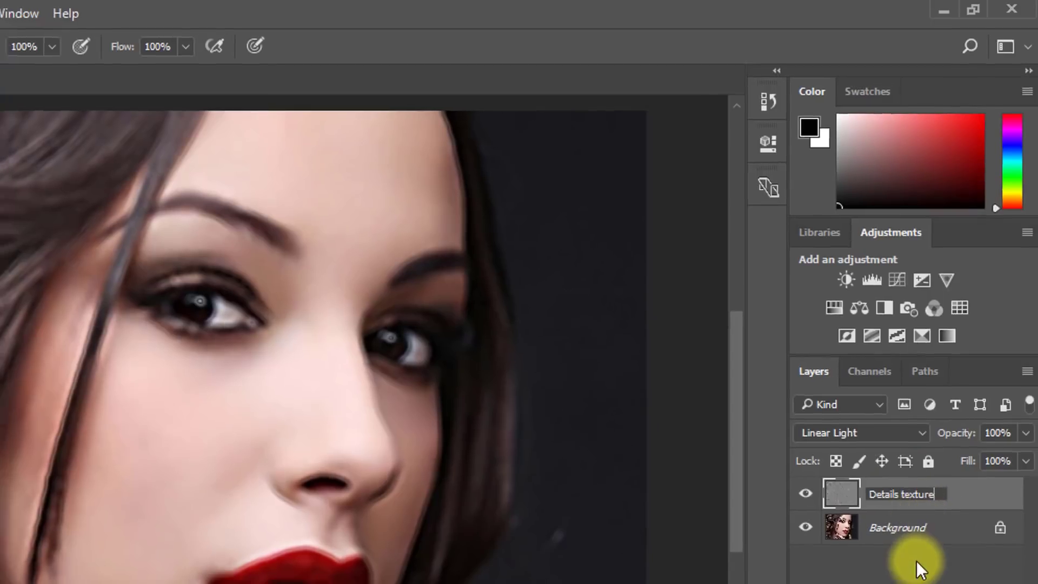
{"action": "left_click", "coordinate": [915, 565]}
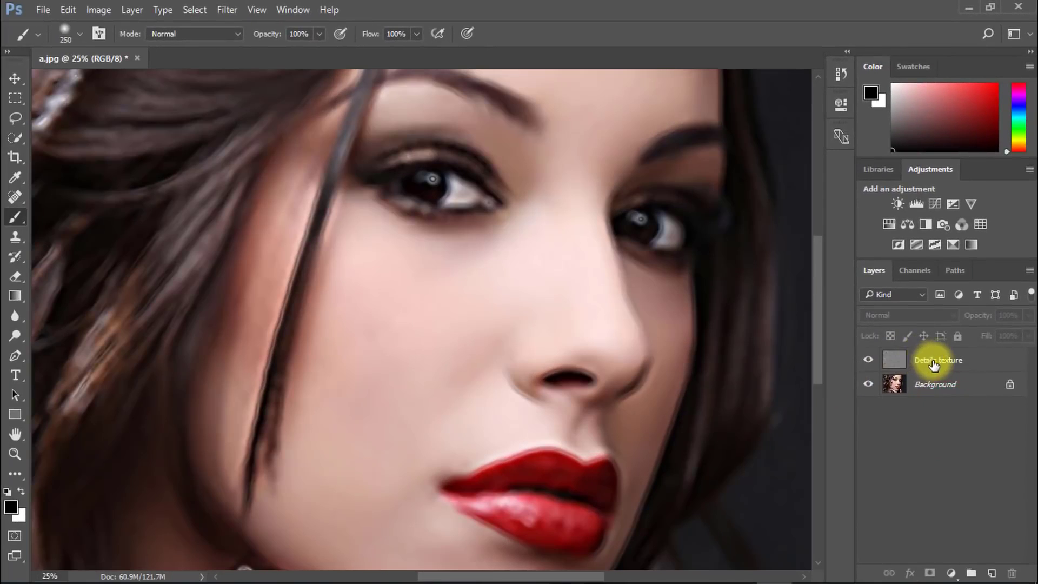
Add a hide-all layer mask to the Details texture layer and ready the Brush tool with white at 63% opacity.
{"action": "left_click_drag", "start_coordinate": [934, 366], "coordinate": [932, 449]}
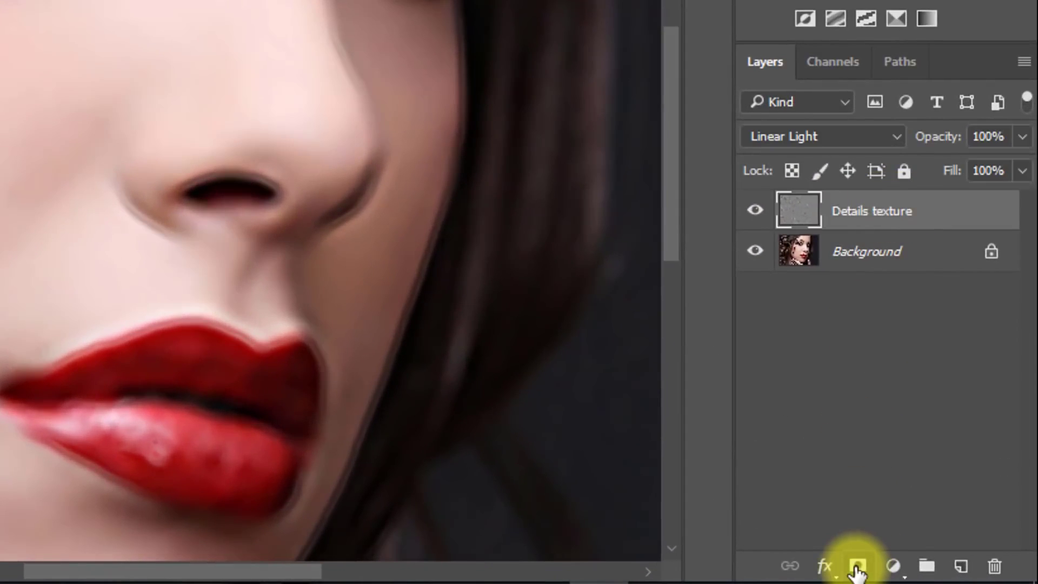
{"action": "key", "text": "alt"}
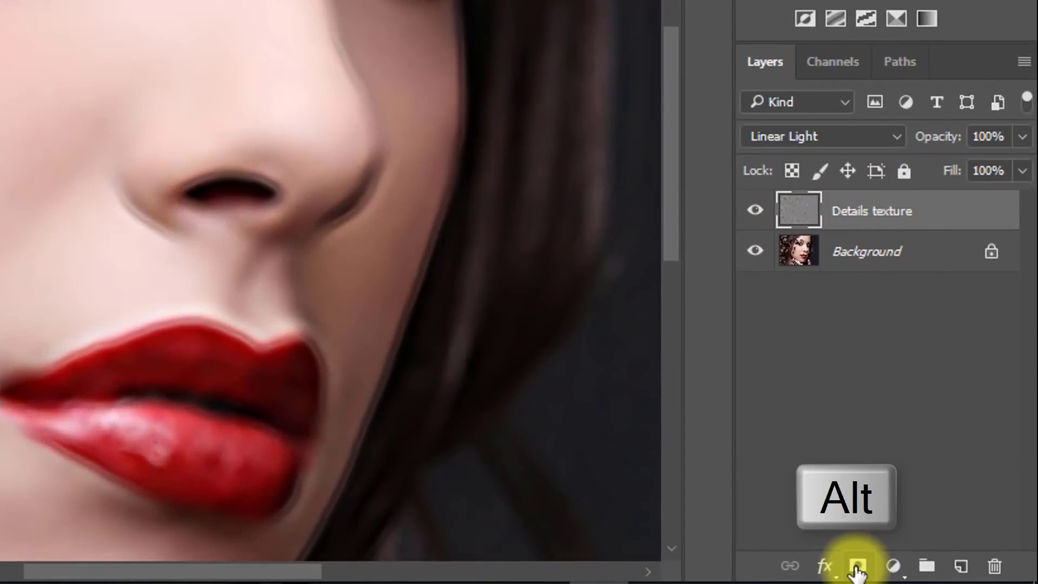
{"action": "left_click", "coordinate": [857, 567], "text": "alt"}
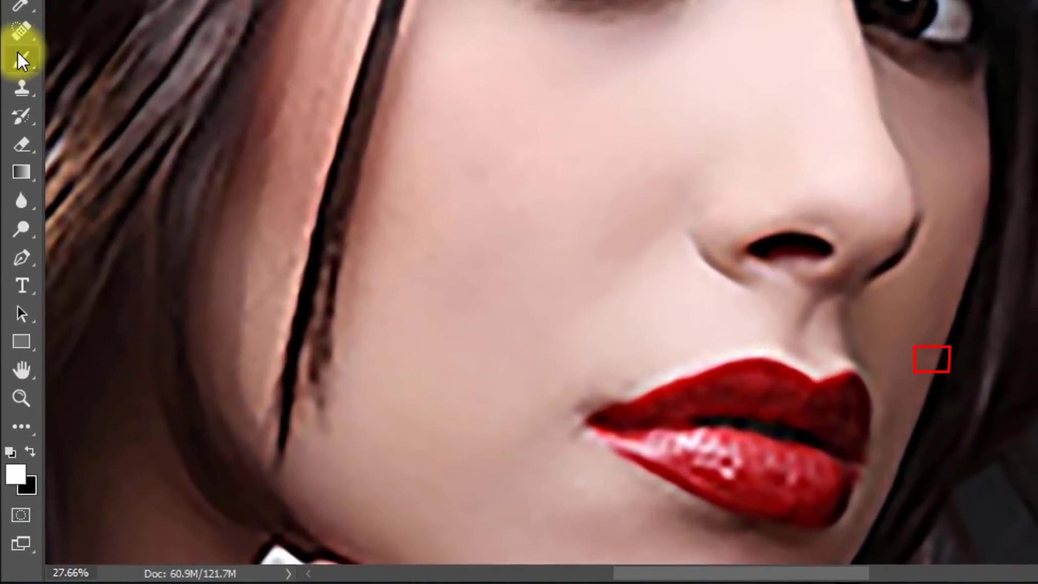
{"action": "right_click", "coordinate": [21, 53]}
{"action": "left_click", "coordinate": [115, 52]}
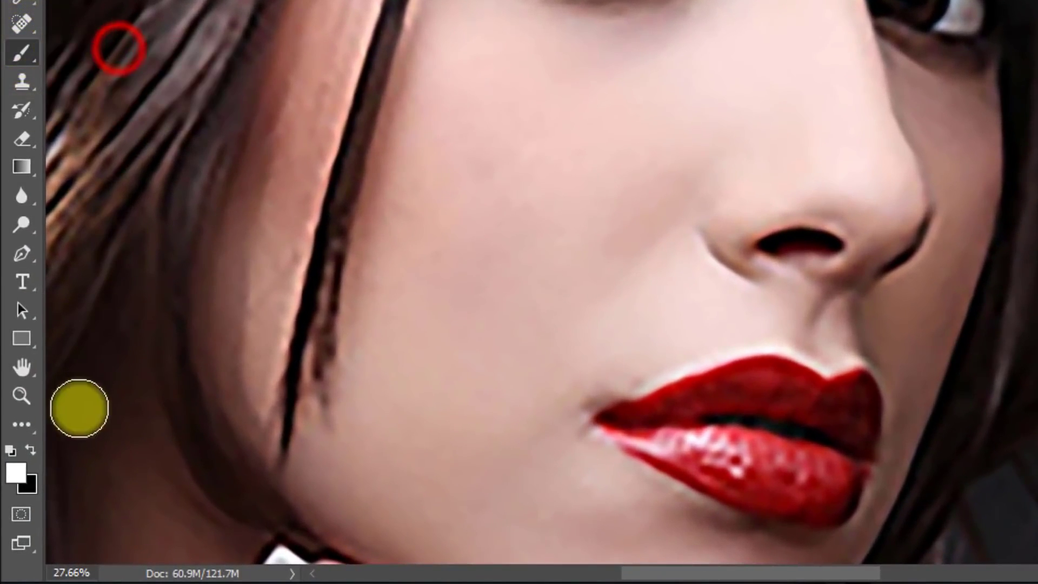
{"action": "left_click", "coordinate": [25, 452]}
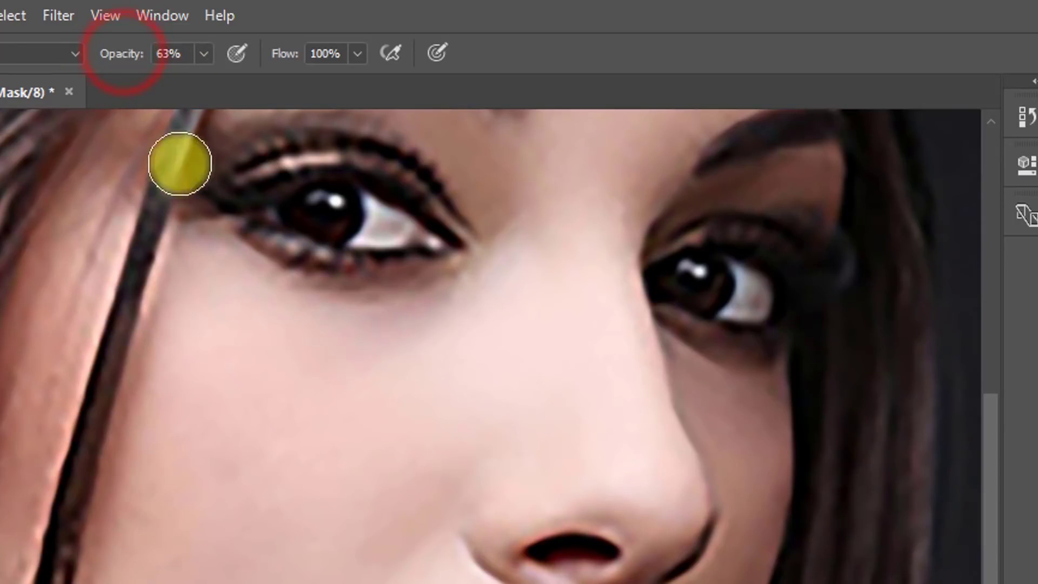
Paint white on the Details texture mask over the under-eye area and near cheek with brush sizes 250 and 500.
{"action": "left_click", "coordinate": [179, 349], "text": "ctrl"}
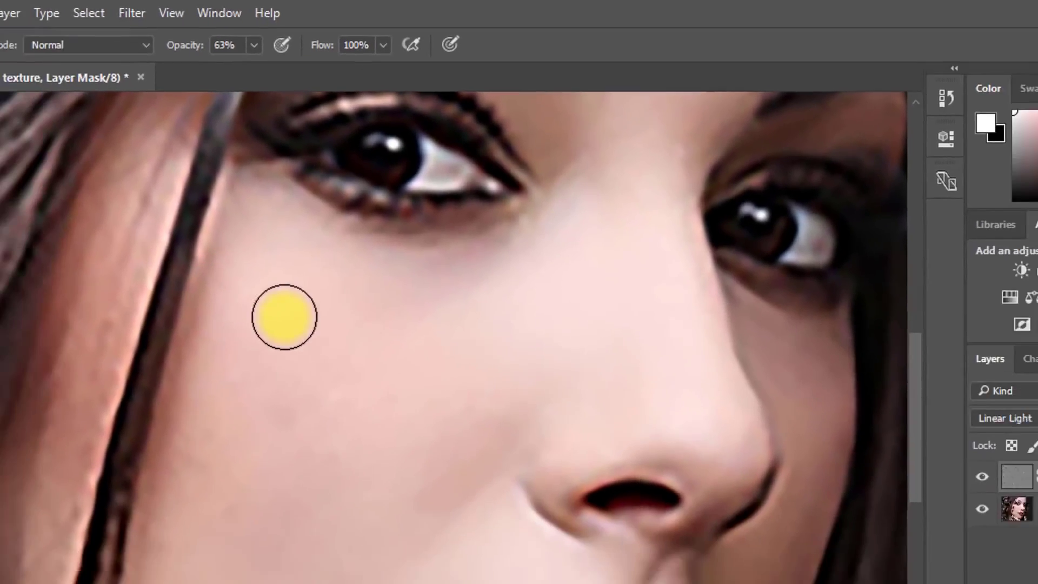
{"action": "left_click", "coordinate": [249, 217]}
{"action": "left_click", "coordinate": [291, 223]}
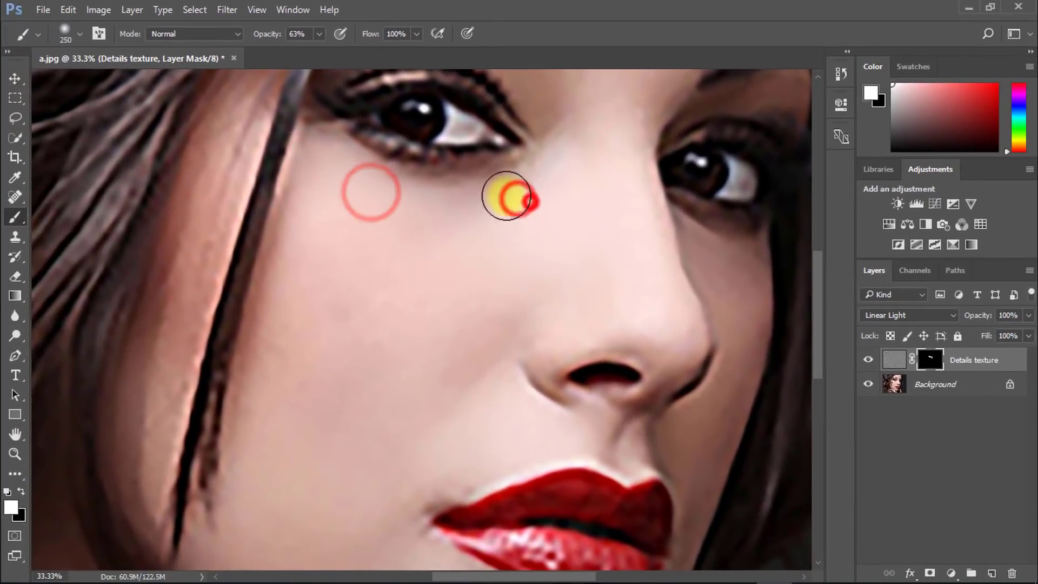
{"action": "left_click", "coordinate": [447, 336]}
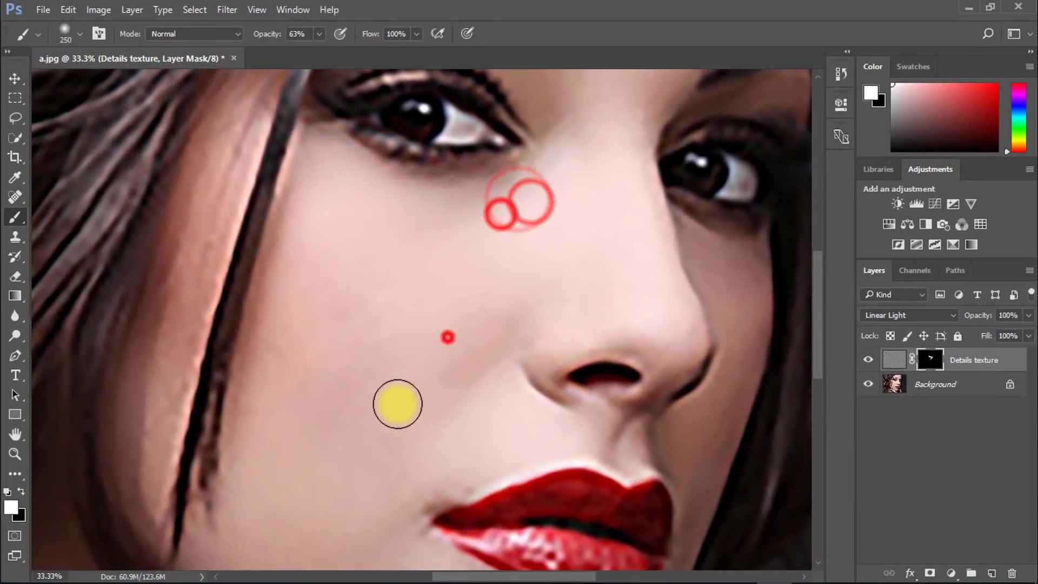
{"action": "left_click_drag", "start_coordinate": [394, 401], "coordinate": [414, 308]}
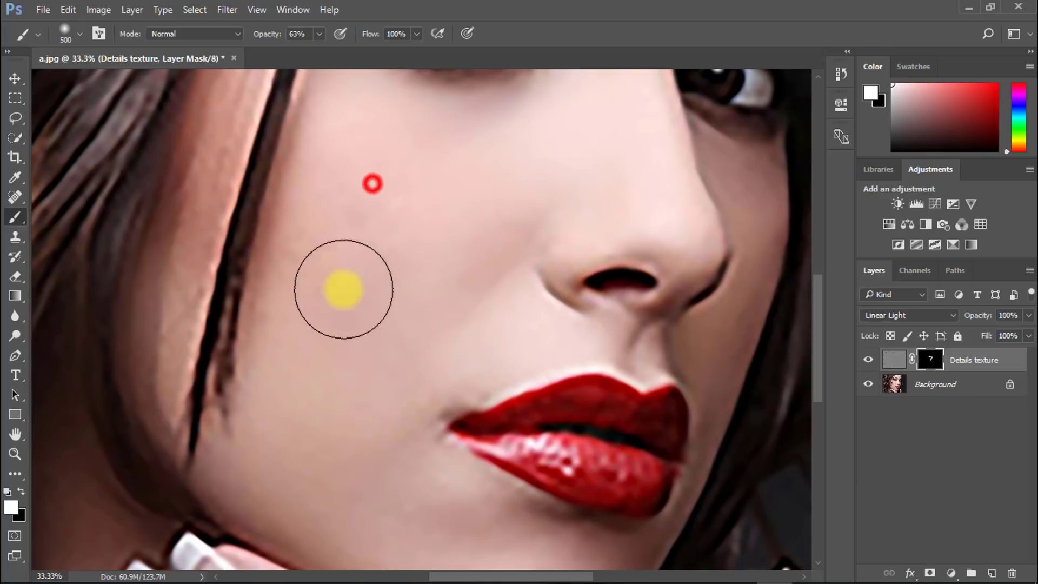
{"action": "left_click", "coordinate": [332, 206]}
{"action": "left_click", "coordinate": [332, 192]}
{"action": "left_click", "coordinate": [387, 138]}
{"action": "left_click", "coordinate": [474, 215]}
{"action": "left_click", "coordinate": [470, 263]}
{"action": "left_click", "coordinate": [377, 165]}
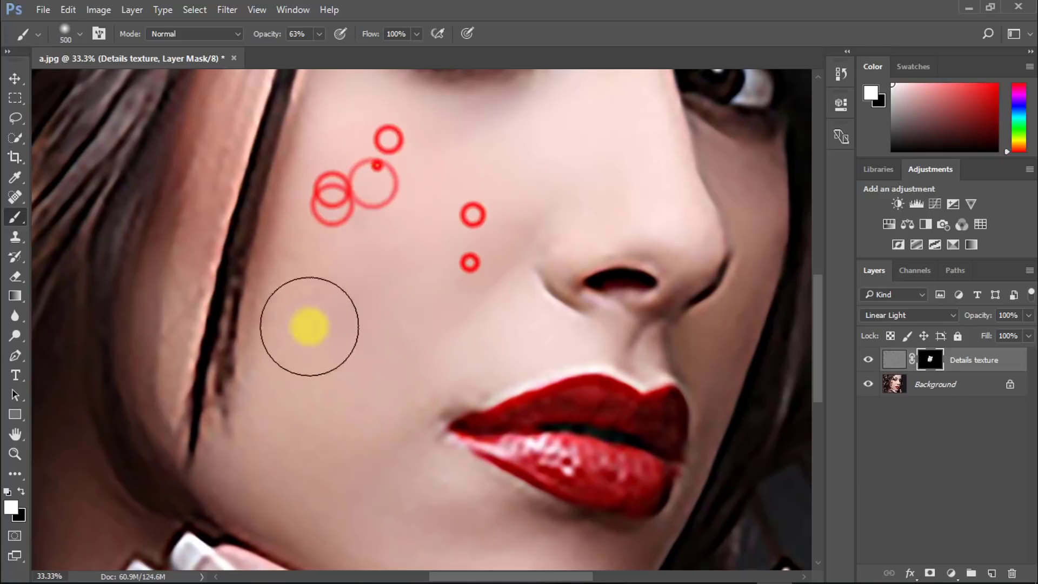
{"action": "left_click", "coordinate": [299, 306]}
{"action": "left_click", "coordinate": [395, 139]}
{"action": "left_click_drag", "start_coordinate": [436, 209], "coordinate": [377, 324]}
{"action": "left_click", "coordinate": [345, 266]}
{"action": "left_click_drag", "start_coordinate": [359, 394], "coordinate": [354, 264]}
{"action": "left_click_drag", "start_coordinate": [394, 352], "coordinate": [336, 428]}
Paint the mask white along the side of the nose, the far cheek and beside the lips with smaller brushes down to size 175.
{"action": "key", "text": "bracketleft"}
{"action": "key", "text": "bracketleft"}
{"action": "key", "text": "bracketleft"}
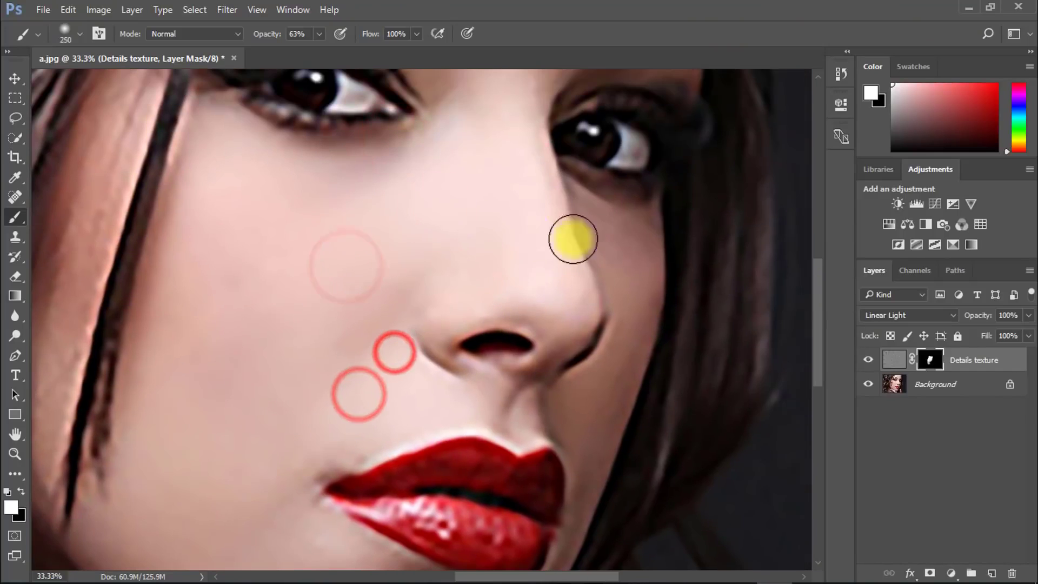
{"action": "key", "text": "bracketleft"}
{"action": "key", "text": "bracketleft"}
{"action": "left_click", "coordinate": [575, 258]}
{"action": "mouse_move", "coordinate": [545, 170]}
{"action": "left_mouse_down"}
{"action": "mouse_move", "coordinate": [547, 241]}
{"action": "mouse_move", "coordinate": [640, 341]}
{"action": "mouse_move", "coordinate": [595, 452]}
{"action": "mouse_move", "coordinate": [602, 305]}
{"action": "left_mouse_up"}
{"action": "left_click", "coordinate": [630, 277]}
{"action": "left_click_drag", "start_coordinate": [616, 226], "coordinate": [592, 336]}
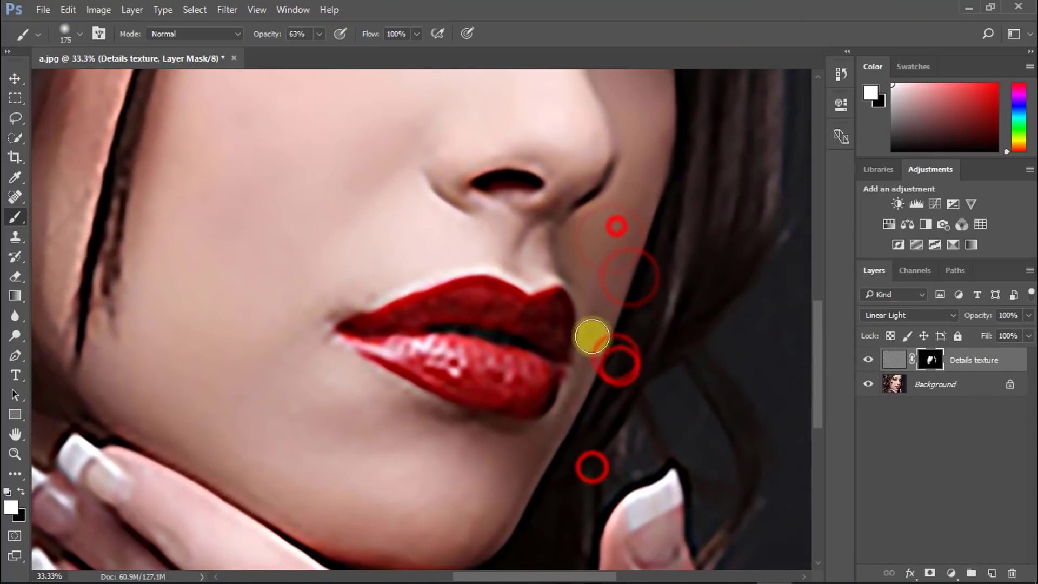
{"action": "left_click_drag", "start_coordinate": [530, 473], "coordinate": [608, 368]}
{"action": "left_click", "coordinate": [468, 421]}
Paint the mask white over the chin and the skin below the lips with a size 300 brush.
{"action": "key", "text": "bracketright"}
{"action": "key", "text": "bracketright"}
{"action": "key", "text": "bracketright"}
{"action": "left_click", "coordinate": [521, 348]}
{"action": "left_click", "coordinate": [373, 269]}
{"action": "left_click", "coordinate": [425, 284]}
{"action": "left_click", "coordinate": [542, 345]}
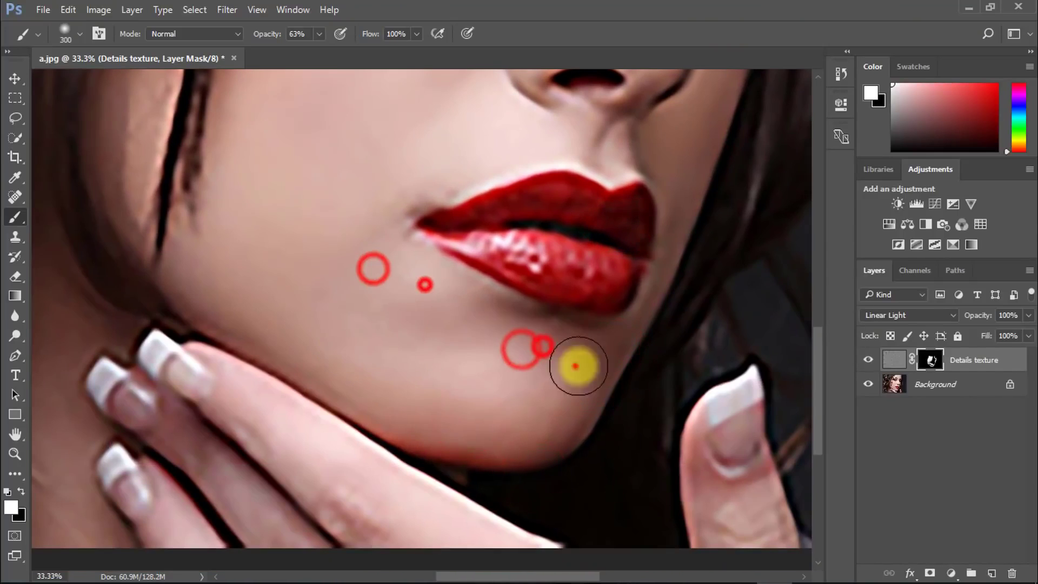
{"action": "left_click", "coordinate": [241, 313]}
{"action": "left_click_drag", "start_coordinate": [362, 260], "coordinate": [323, 399]}
{"action": "left_click", "coordinate": [251, 427]}
{"action": "left_click_drag", "start_coordinate": [294, 222], "coordinate": [257, 361]}
Paint the mask white over the skin around the eyes and brows, the nose bridge and the forehead.
{"action": "left_click_drag", "start_coordinate": [352, 443], "coordinate": [327, 461]}
{"action": "left_click_drag", "start_coordinate": [272, 350], "coordinate": [290, 415]}
{"action": "mouse_move", "coordinate": [232, 222]}
{"action": "left_mouse_down"}
{"action": "mouse_move", "coordinate": [472, 257]}
{"action": "mouse_move", "coordinate": [403, 419]}
{"action": "left_mouse_up"}
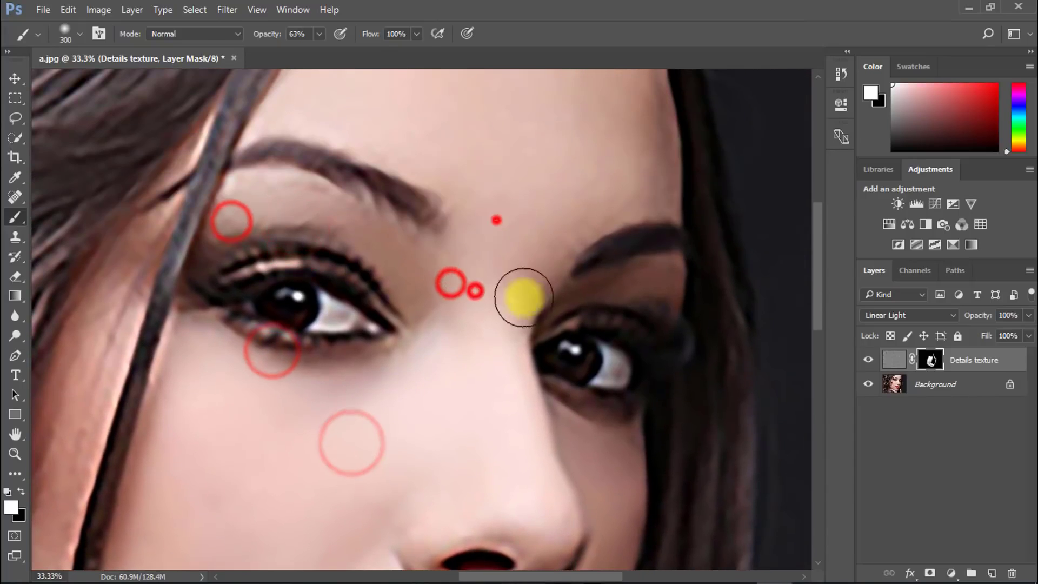
{"action": "left_click_drag", "start_coordinate": [537, 244], "coordinate": [598, 185]}
{"action": "left_click_drag", "start_coordinate": [554, 217], "coordinate": [549, 303]}
{"action": "left_click_drag", "start_coordinate": [489, 314], "coordinate": [520, 391]}
{"action": "left_click", "coordinate": [497, 330]}
{"action": "left_click_drag", "start_coordinate": [357, 228], "coordinate": [547, 236]}
{"action": "left_click_drag", "start_coordinate": [429, 204], "coordinate": [621, 238]}
{"action": "left_click", "coordinate": [662, 239]}
{"action": "left_click_drag", "start_coordinate": [660, 224], "coordinate": [622, 368]}
{"action": "left_click_drag", "start_coordinate": [440, 412], "coordinate": [654, 202]}
{"action": "left_click_drag", "start_coordinate": [399, 239], "coordinate": [346, 454]}
{"action": "left_click_drag", "start_coordinate": [335, 508], "coordinate": [391, 243]}
{"action": "left_click", "coordinate": [388, 213]}
{"action": "left_click_drag", "start_coordinate": [415, 428], "coordinate": [327, 178]}
{"action": "left_click", "coordinate": [421, 271]}
{"action": "left_click_drag", "start_coordinate": [457, 306], "coordinate": [581, 359]}
{"action": "left_click_drag", "start_coordinate": [602, 403], "coordinate": [366, 327]}
Paint the mask white over the fingers under the chin with a size 175 brush.
{"action": "key", "text": "bracketleft"}
{"action": "key", "text": "bracketleft"}
{"action": "key", "text": "bracketleft"}
{"action": "mouse_move", "coordinate": [415, 362]}
{"action": "left_mouse_down"}
{"action": "mouse_move", "coordinate": [397, 343]}
{"action": "mouse_move", "coordinate": [445, 396]}
{"action": "left_mouse_up"}
{"action": "mouse_move", "coordinate": [331, 372]}
{"action": "left_mouse_down"}
{"action": "mouse_move", "coordinate": [357, 403]}
{"action": "mouse_move", "coordinate": [219, 271]}
{"action": "left_mouse_up"}
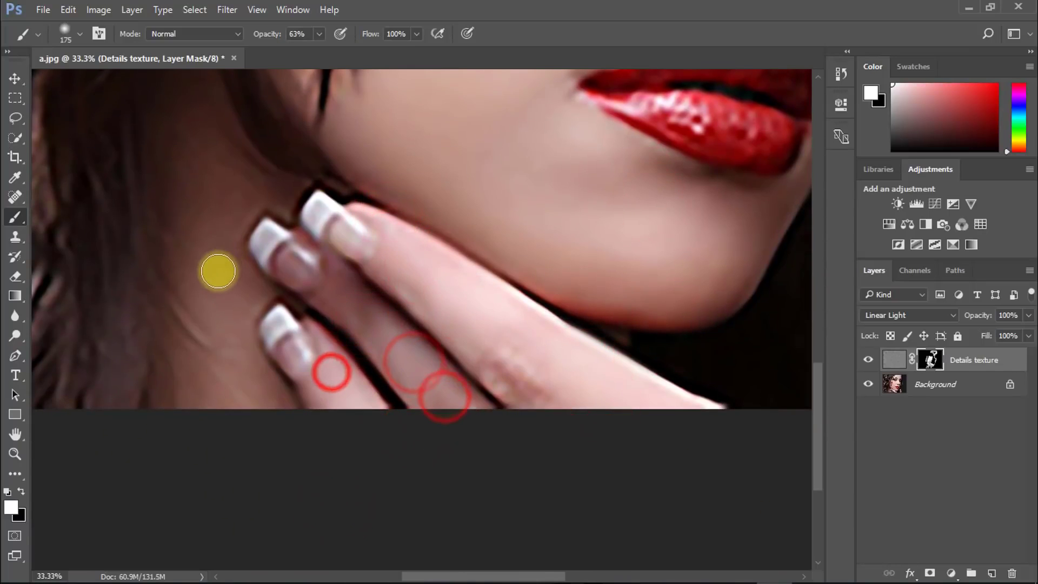
Paint the mask white over the neck beside the fingers with a size 250 brush.
{"action": "key", "text": "bracketright"}
{"action": "key", "text": "bracketright"}
{"action": "key", "text": "bracketright"}
{"action": "mouse_move", "coordinate": [197, 232]}
{"action": "left_mouse_down"}
{"action": "mouse_move", "coordinate": [179, 257]}
{"action": "mouse_move", "coordinate": [227, 433]}
{"action": "left_mouse_up"}
{"action": "left_click_drag", "start_coordinate": [241, 395], "coordinate": [238, 303]}
{"action": "left_click_drag", "start_coordinate": [234, 243], "coordinate": [249, 322]}
{"action": "left_click_drag", "start_coordinate": [312, 385], "coordinate": [193, 375]}
Paint the remaining forehead skin and the far side of the face white on the Details texture mask.
{"action": "left_click", "coordinate": [389, 279]}
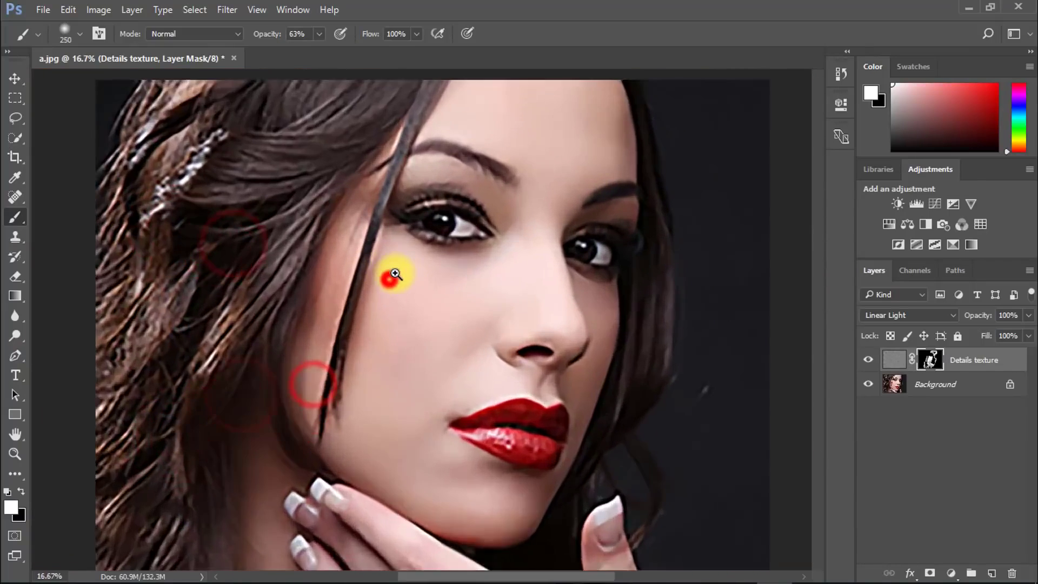
{"action": "left_click", "coordinate": [395, 274]}
{"action": "left_click_drag", "start_coordinate": [454, 259], "coordinate": [538, 245]}
{"action": "mouse_move", "coordinate": [512, 138]}
{"action": "left_mouse_down"}
{"action": "mouse_move", "coordinate": [436, 127]}
{"action": "mouse_move", "coordinate": [392, 144]}
{"action": "left_mouse_up"}
{"action": "left_click_drag", "start_coordinate": [449, 117], "coordinate": [481, 141]}
{"action": "left_click_drag", "start_coordinate": [496, 148], "coordinate": [375, 269]}
{"action": "left_click_drag", "start_coordinate": [469, 217], "coordinate": [498, 265]}
{"action": "left_click_drag", "start_coordinate": [530, 271], "coordinate": [605, 239]}
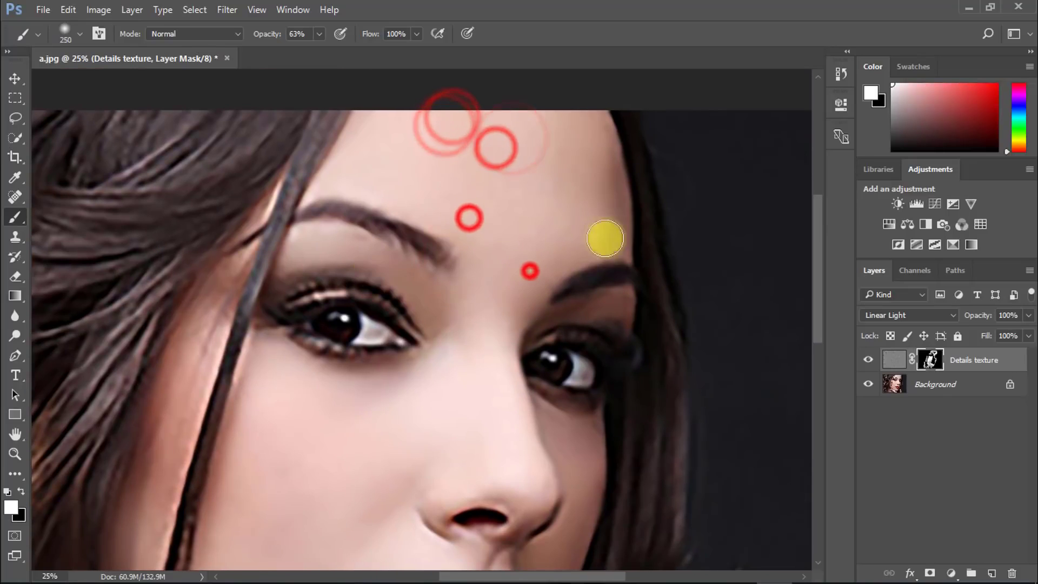
{"action": "left_click_drag", "start_coordinate": [614, 171], "coordinate": [592, 239]}
{"action": "left_click_drag", "start_coordinate": [609, 301], "coordinate": [551, 417]}
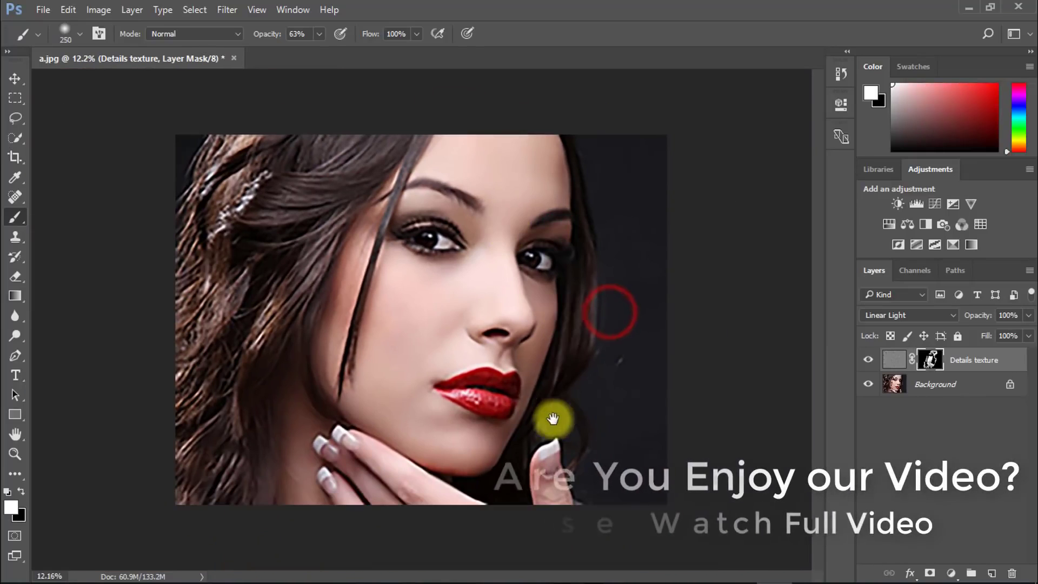
Duplicate the Background layer and name the copy "Smooth skin".
{"action": "left_click_drag", "start_coordinate": [452, 323], "coordinate": [502, 322]}
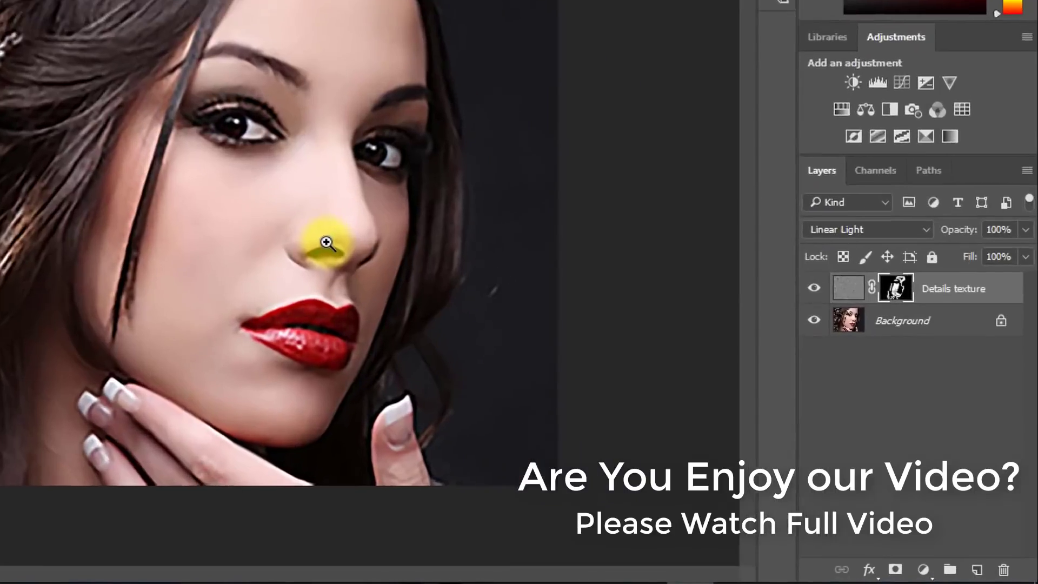
{"action": "left_click", "coordinate": [503, 324]}
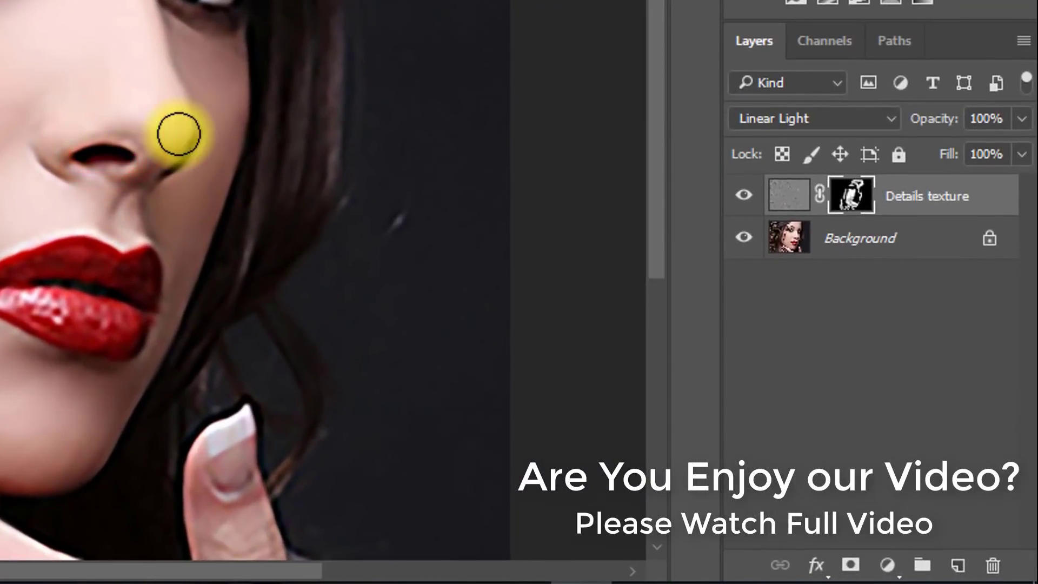
{"action": "left_click", "coordinate": [849, 248]}
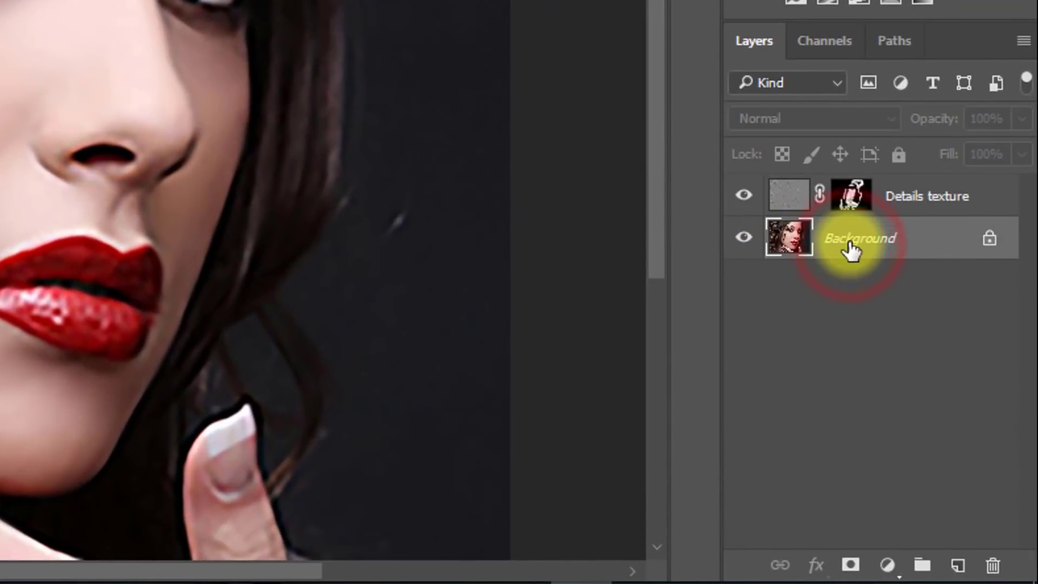
{"action": "left_click_drag", "start_coordinate": [871, 238], "coordinate": [959, 565]}
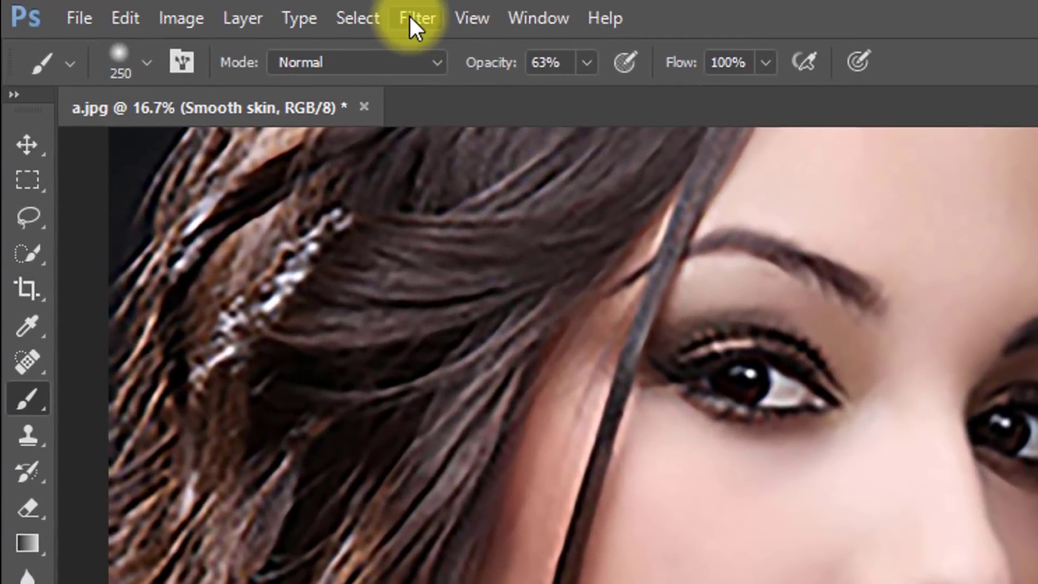
Open Gaussian Blur for the Smooth skin layer and frame the cheek and eye at 25% in its preview.
{"action": "left_click", "coordinate": [409, 15]}
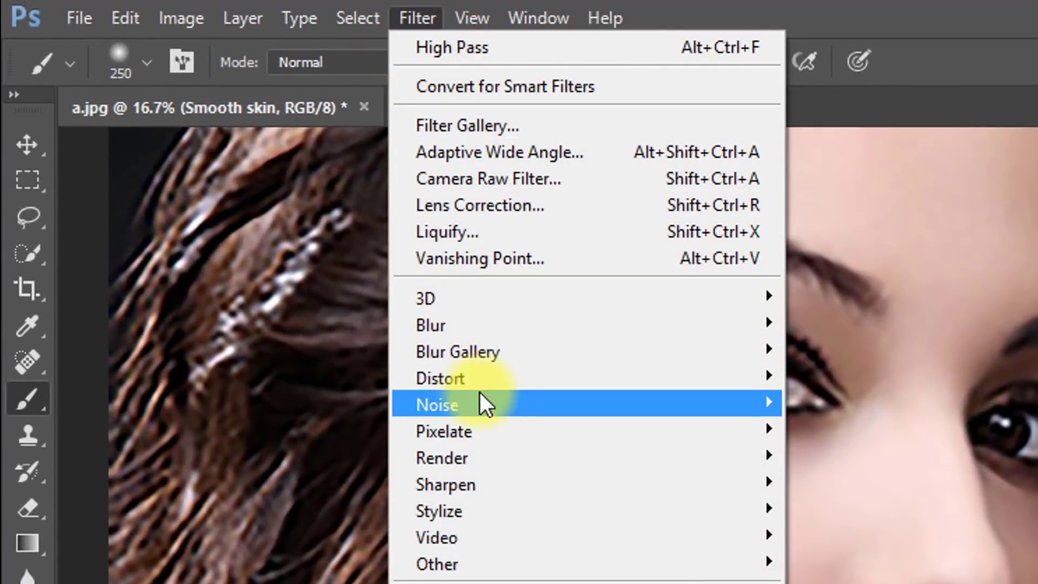
{"action": "mouse_move", "coordinate": [547, 398]}
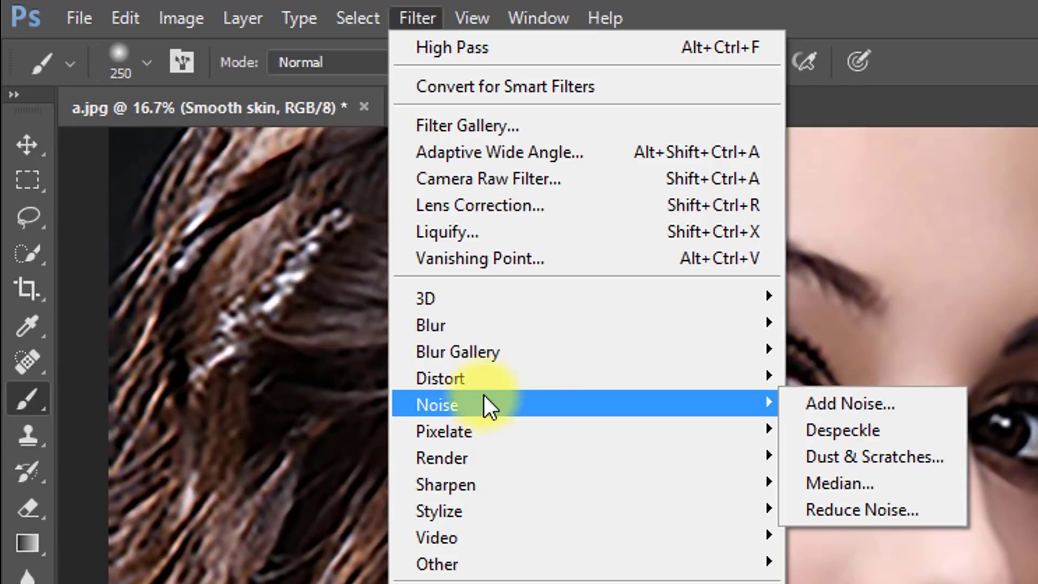
{"action": "mouse_move", "coordinate": [477, 326]}
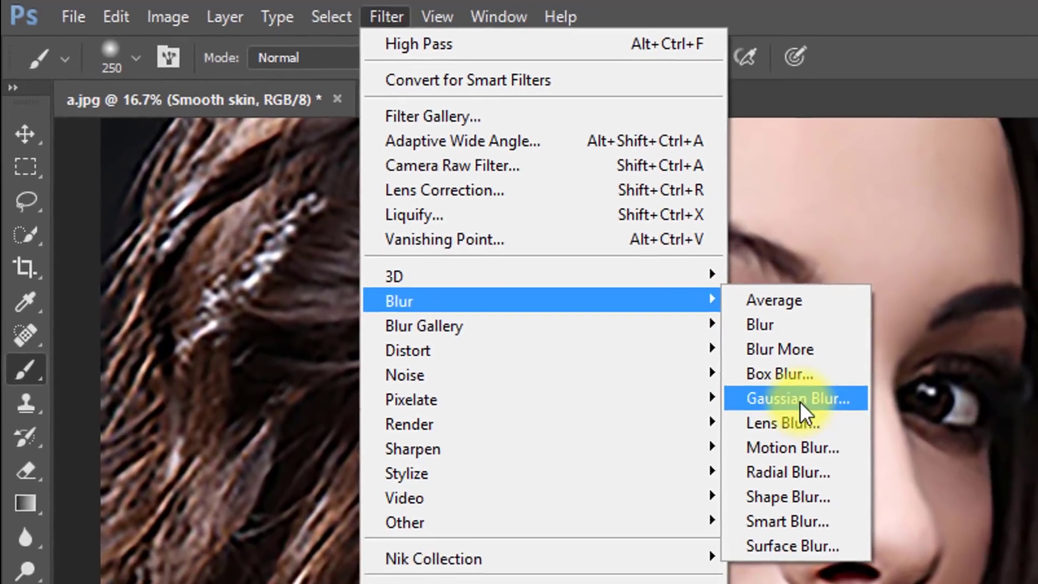
{"action": "left_click", "coordinate": [800, 401]}
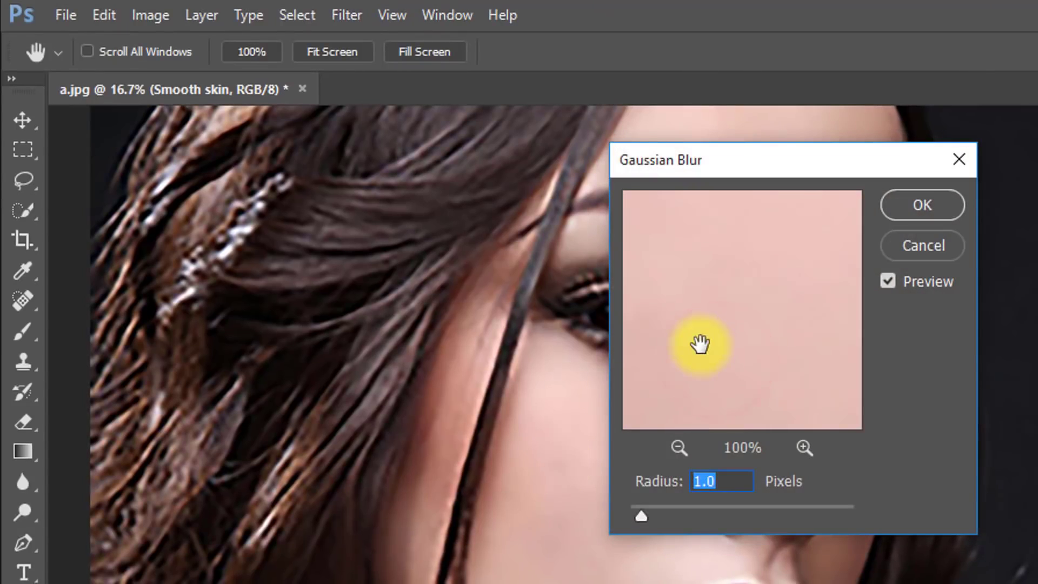
{"action": "left_click", "coordinate": [522, 453]}
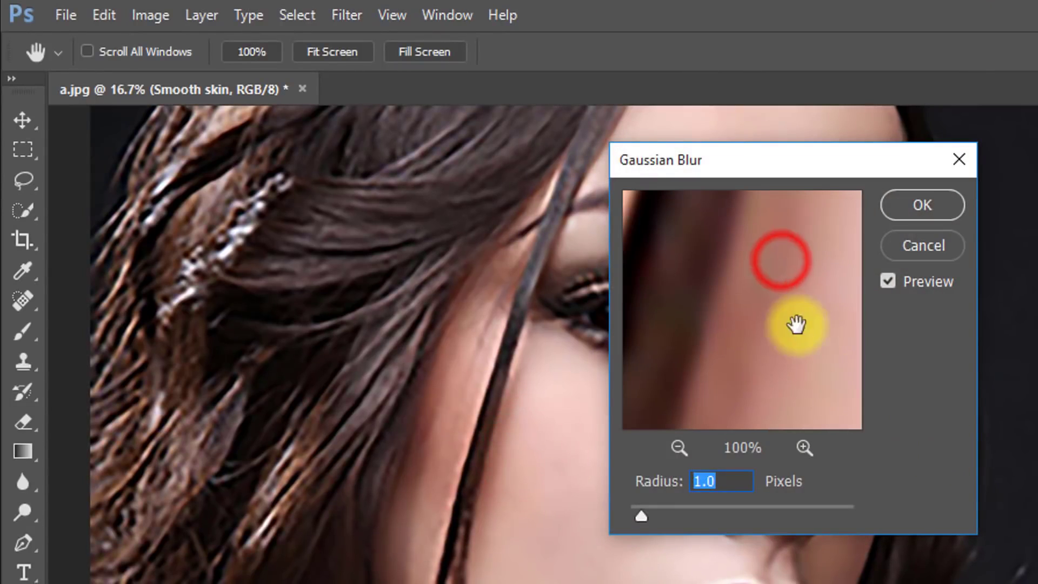
{"action": "left_click_drag", "start_coordinate": [782, 316], "coordinate": [651, 197]}
{"action": "left_click", "coordinate": [682, 445]}
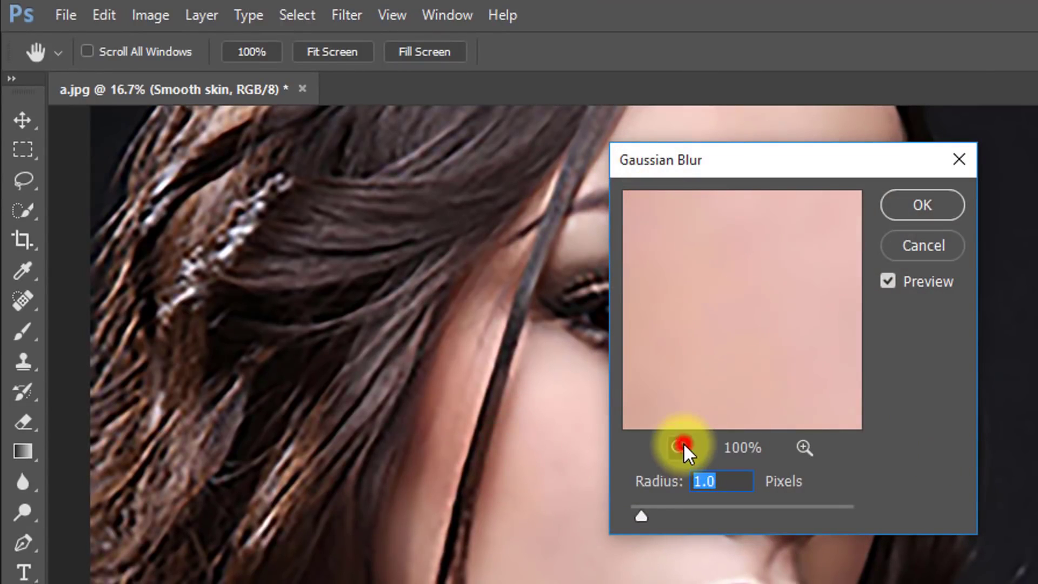
{"action": "left_click", "coordinate": [680, 446]}
{"action": "left_click", "coordinate": [681, 446]}
{"action": "left_click_drag", "start_coordinate": [737, 352], "coordinate": [668, 415]}
Raise the Gaussian Blur radius to around 12.5 pixels, fine-tune it on the facial skin, and apply the blur.
{"action": "left_click_drag", "start_coordinate": [641, 516], "coordinate": [686, 518]}
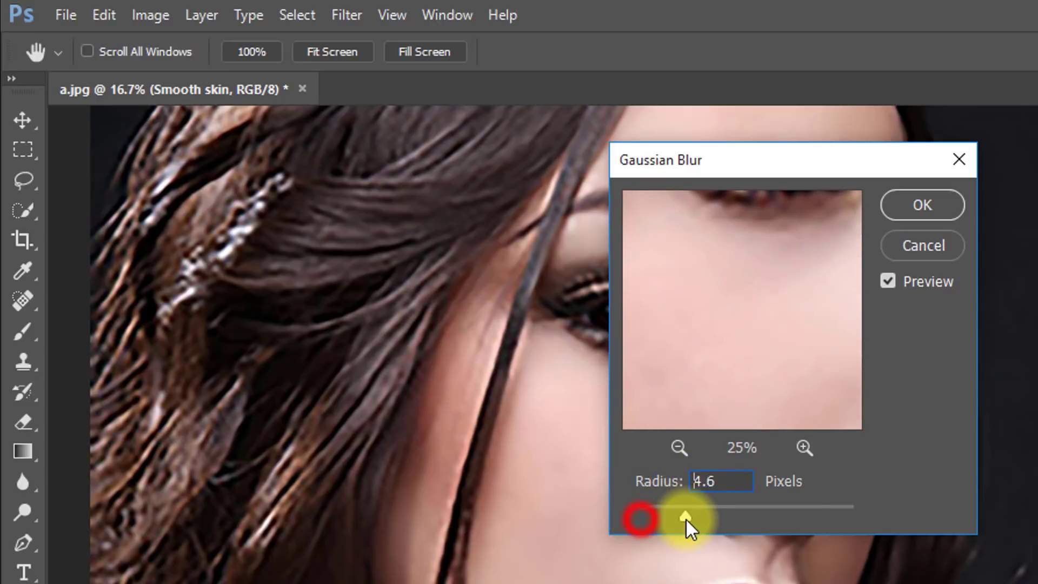
{"action": "left_click_drag", "start_coordinate": [751, 302], "coordinate": [725, 422]}
{"action": "left_click_drag", "start_coordinate": [753, 336], "coordinate": [727, 337]}
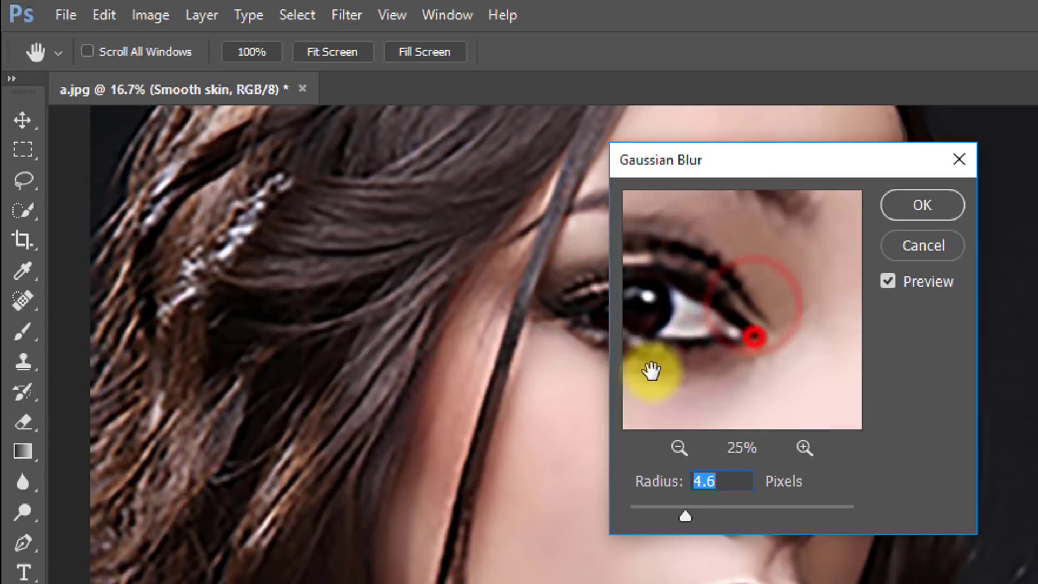
{"action": "left_click_drag", "start_coordinate": [685, 518], "coordinate": [722, 519]}
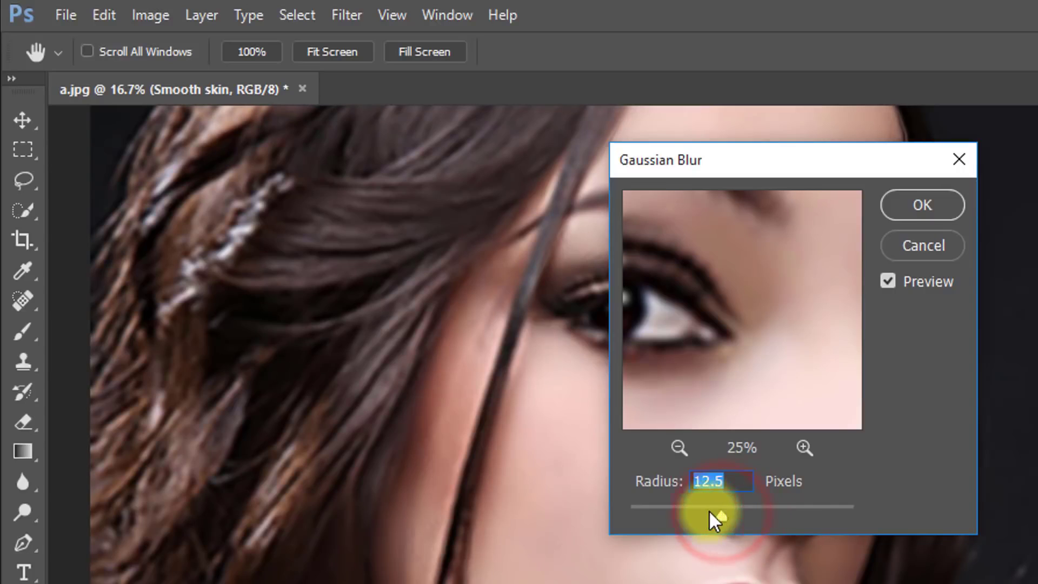
{"action": "left_click", "coordinate": [537, 514], "text": "ctrl"}
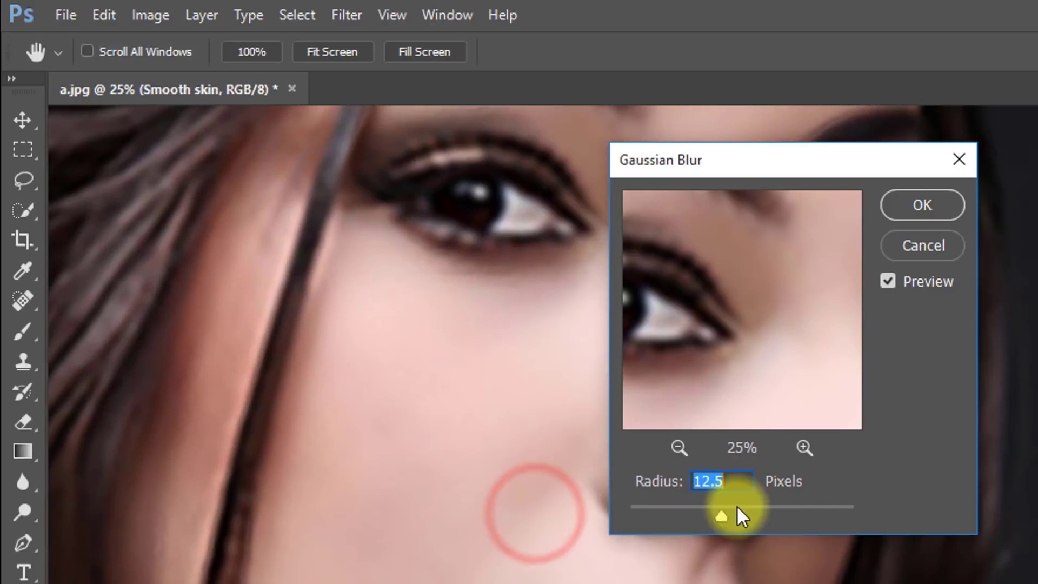
{"action": "left_click", "coordinate": [731, 508]}
{"action": "left_click_drag", "start_coordinate": [726, 511], "coordinate": [712, 511]}
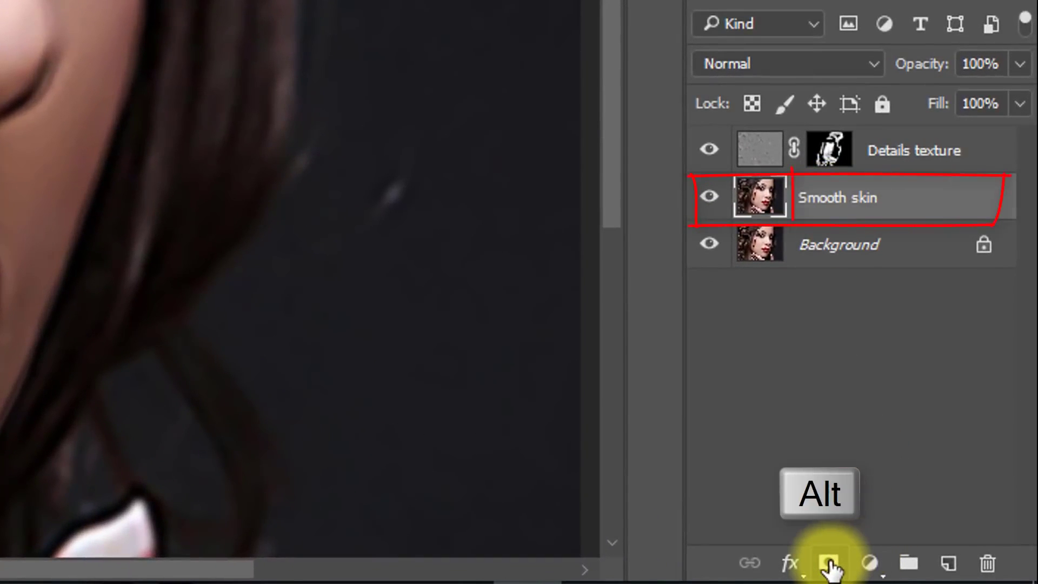
Add a black layer mask to Smooth skin and paint it white over the near cheek at 63% opacity.
{"action": "left_click", "coordinate": [829, 564], "text": "alt"}
{"action": "left_click", "coordinate": [833, 201]}
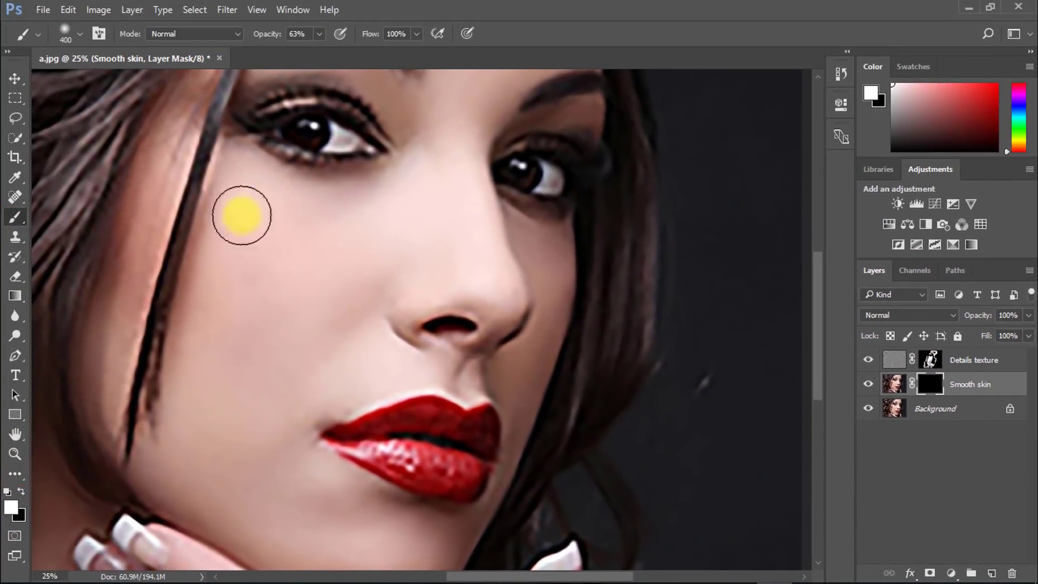
{"action": "mouse_move", "coordinate": [240, 215]}
{"action": "left_mouse_down"}
{"action": "mouse_move", "coordinate": [308, 371]}
{"action": "mouse_move", "coordinate": [246, 412]}
{"action": "mouse_move", "coordinate": [211, 494]}
{"action": "mouse_move", "coordinate": [368, 543]}
{"action": "left_mouse_up"}
{"action": "left_click_drag", "start_coordinate": [336, 290], "coordinate": [347, 324]}
{"action": "left_click_drag", "start_coordinate": [316, 426], "coordinate": [315, 407]}
Paint the Smooth skin mask white over the forehead with a size 500 brush.
{"action": "left_click_drag", "start_coordinate": [400, 290], "coordinate": [387, 392]}
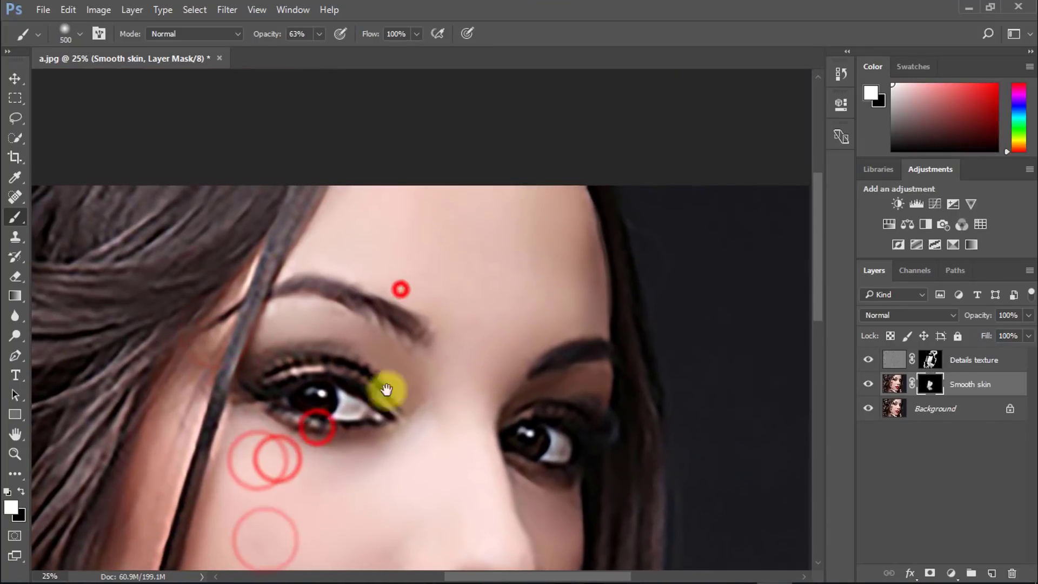
{"action": "left_click_drag", "start_coordinate": [443, 270], "coordinate": [379, 243]}
{"action": "left_click_drag", "start_coordinate": [360, 231], "coordinate": [487, 259]}
{"action": "left_click_drag", "start_coordinate": [540, 274], "coordinate": [503, 376]}
{"action": "left_click_drag", "start_coordinate": [499, 292], "coordinate": [449, 346]}
Paint the Smooth skin mask white over the nose, the skin beside the mouth and the jaw.
{"action": "mouse_move", "coordinate": [444, 483]}
{"action": "left_mouse_down"}
{"action": "mouse_move", "coordinate": [441, 253]}
{"action": "mouse_move", "coordinate": [421, 291]}
{"action": "left_mouse_up"}
{"action": "mouse_move", "coordinate": [410, 268]}
{"action": "left_mouse_down"}
{"action": "mouse_move", "coordinate": [354, 301]}
{"action": "mouse_move", "coordinate": [346, 373]}
{"action": "left_mouse_up"}
{"action": "left_click_drag", "start_coordinate": [299, 427], "coordinate": [318, 315]}
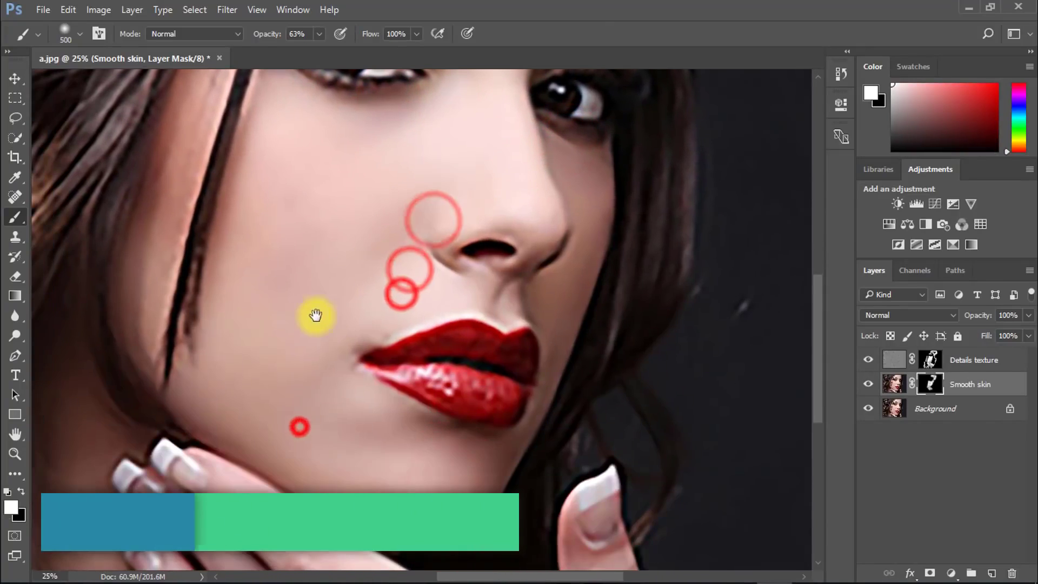
{"action": "mouse_move", "coordinate": [289, 357]}
{"action": "left_mouse_down"}
{"action": "mouse_move", "coordinate": [274, 281]}
{"action": "mouse_move", "coordinate": [211, 431]}
{"action": "left_mouse_up"}
Reduce the brush to size 250 and paint the Smooth skin mask white over the far cheek, jawline and chin.
{"action": "left_click_drag", "start_coordinate": [542, 365], "coordinate": [498, 352]}
{"action": "key", "text": "bracketleft"}
{"action": "key", "text": "bracketleft"}
{"action": "key", "text": "bracketleft"}
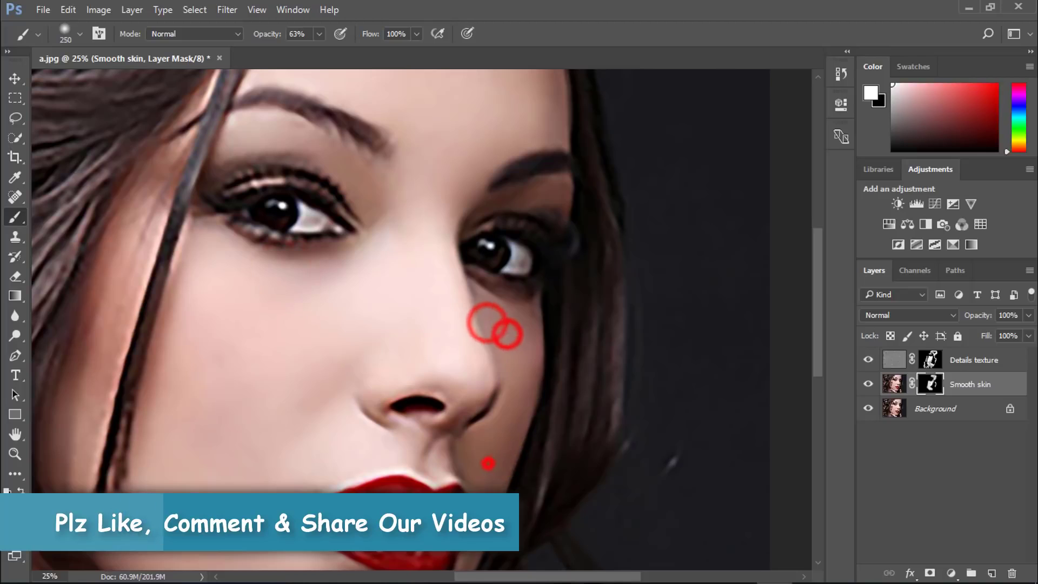
{"action": "scroll", "coordinate": [486, 417], "scroll_direction": "down", "scroll_amount": 5}
{"action": "scroll", "coordinate": [403, 363], "scroll_direction": "down", "scroll_amount": 3}
{"action": "scroll", "coordinate": [403, 363], "scroll_direction": "up", "scroll_amount": 3}
{"action": "left_click_drag", "start_coordinate": [371, 440], "coordinate": [591, 440]}
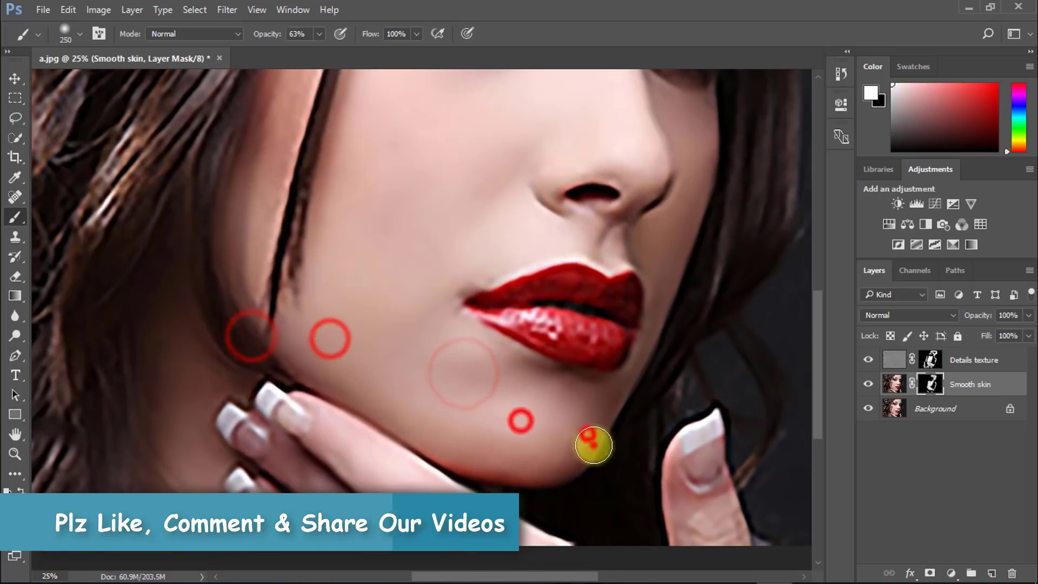
{"action": "left_click", "coordinate": [431, 304]}
Lower the brush opacity to 58% and paint the remaining skin around the hair strand and eyes, reducing the brush to size 125.
{"action": "scroll", "coordinate": [436, 364], "scroll_direction": "up", "scroll_amount": 3}
{"action": "left_click_drag", "start_coordinate": [260, 33], "coordinate": [268, 36]}
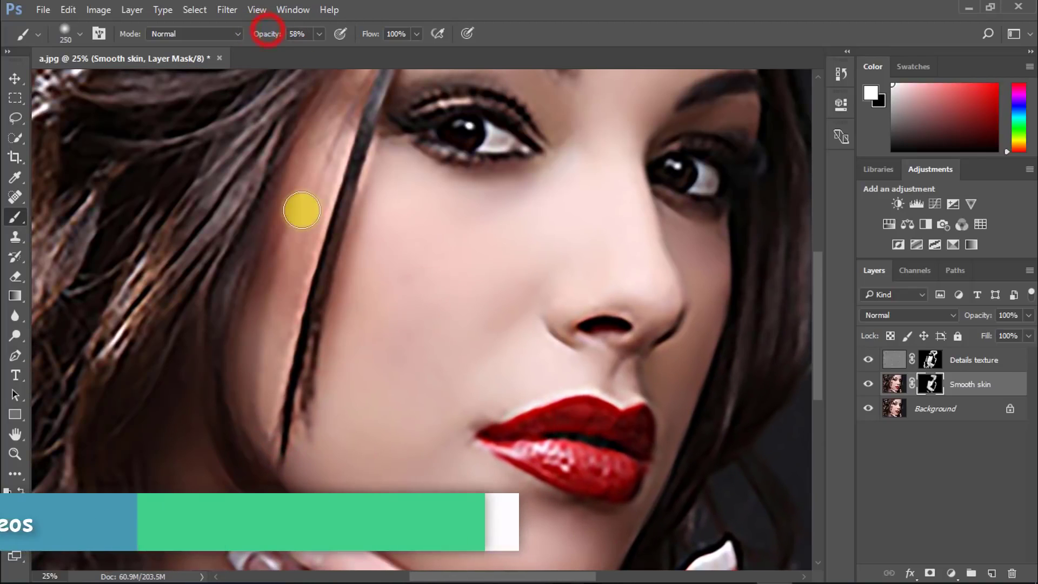
{"action": "scroll", "coordinate": [311, 204], "scroll_direction": "up", "scroll_amount": 3}
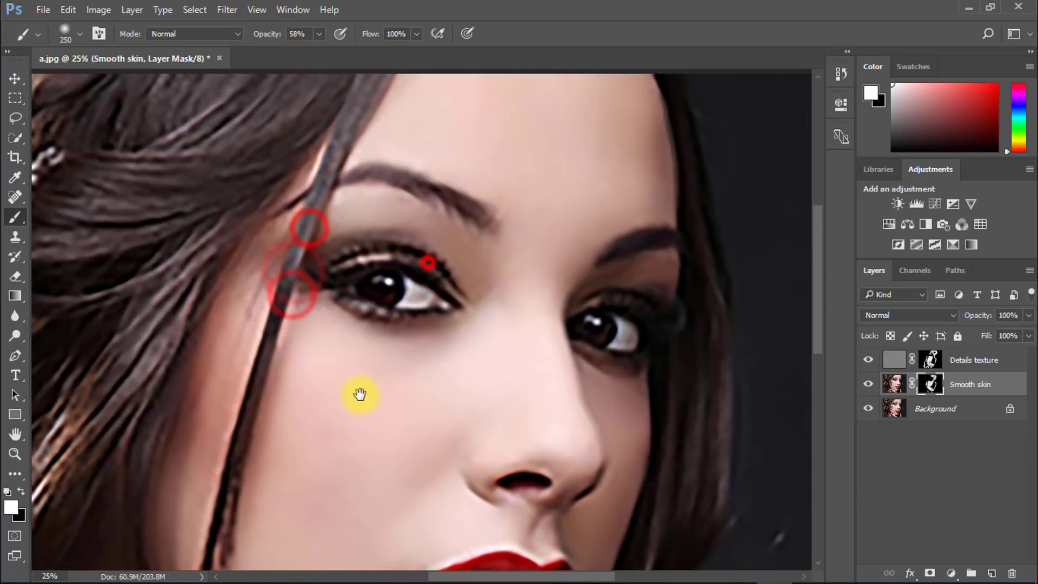
{"action": "scroll", "coordinate": [359, 394], "scroll_direction": "right", "scroll_amount": 2}
{"action": "scroll", "coordinate": [449, 300], "scroll_direction": "down", "scroll_amount": 1}
{"action": "scroll", "coordinate": [382, 296], "scroll_direction": "up", "scroll_amount": 3}
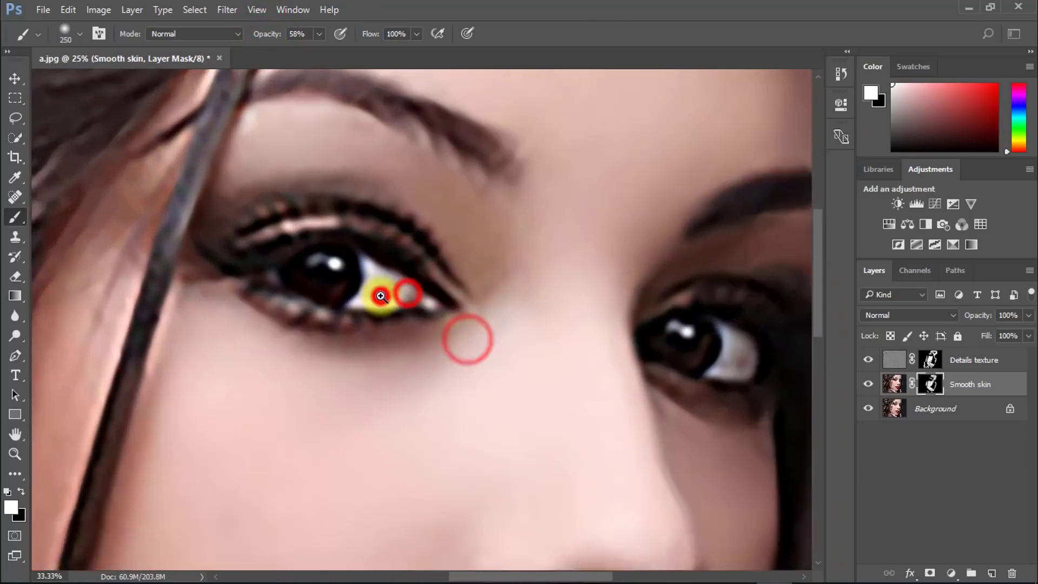
{"action": "scroll", "coordinate": [644, 375], "scroll_direction": "down", "scroll_amount": 1}
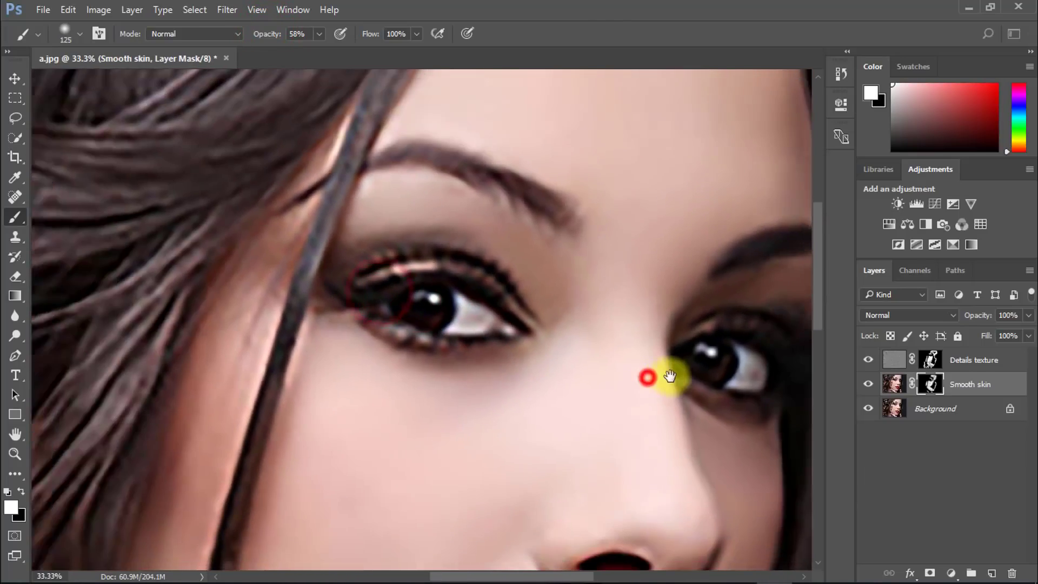
{"action": "scroll", "coordinate": [655, 378], "scroll_direction": "down", "scroll_amount": 5}
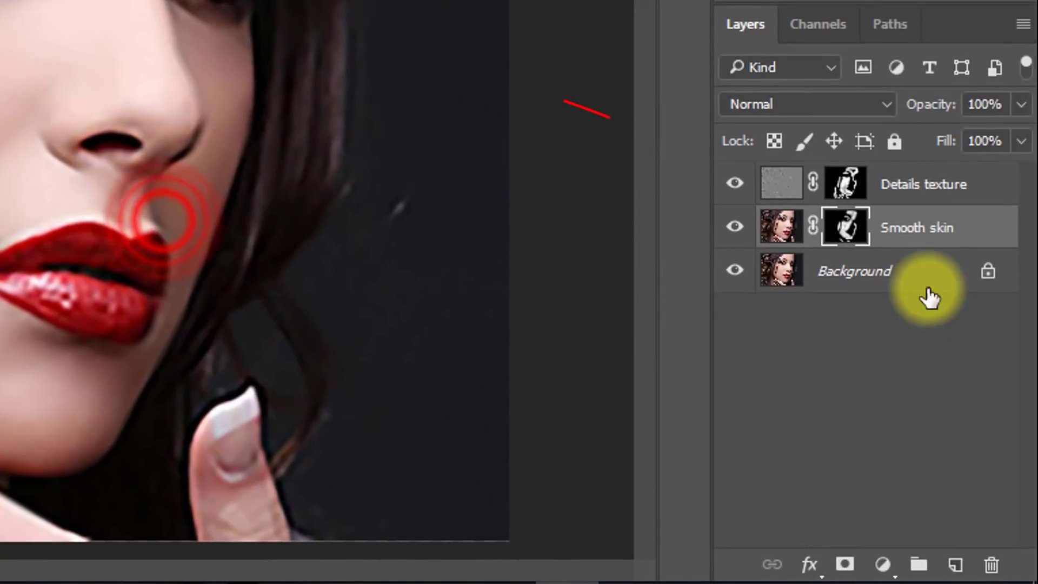
Stamp all visible layers into a new layer above Details texture and name it "Final Photo".
{"action": "left_click", "coordinate": [909, 189]}
{"action": "key", "text": "ctrl+alt+shift+e"}
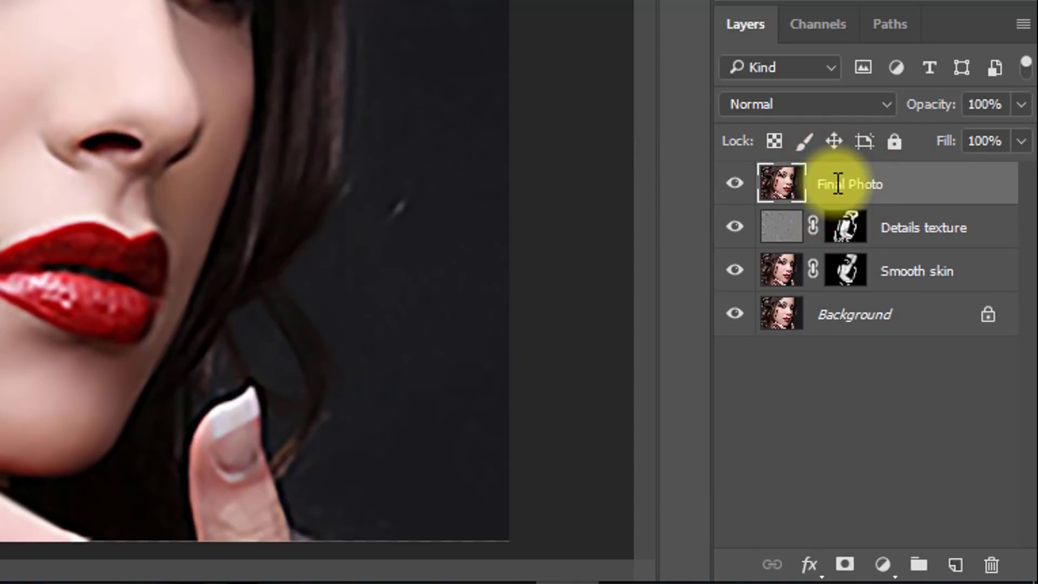
Add a Color Balance adjustment layer with midtones at Cyan-Red +6, Magenta-Green -5 and Yellow-Blue +4.
{"action": "left_click", "coordinate": [881, 565]}
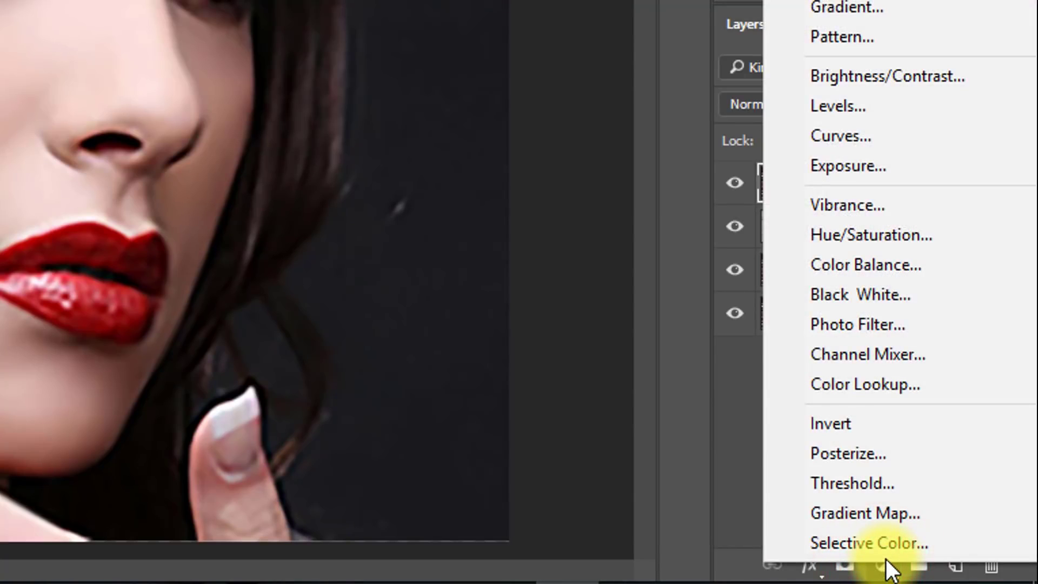
{"action": "left_click", "coordinate": [855, 265]}
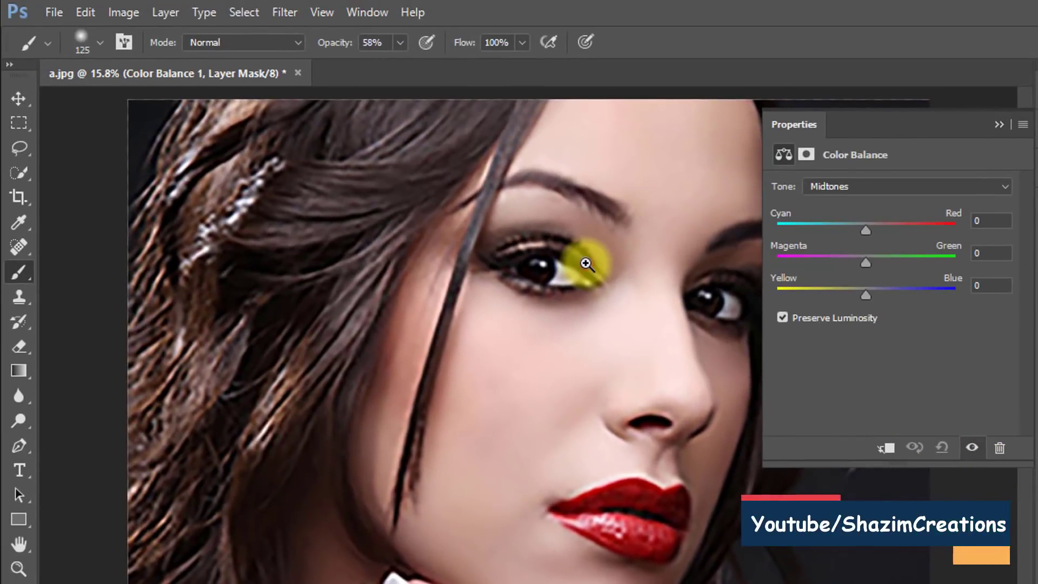
{"action": "left_click", "coordinate": [586, 263]}
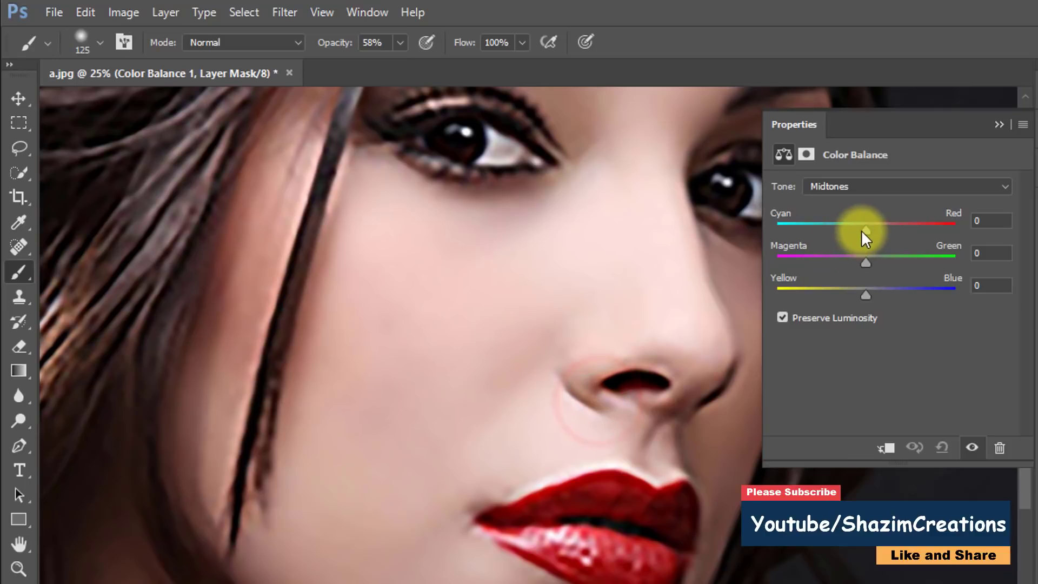
{"action": "left_click_drag", "start_coordinate": [865, 230], "coordinate": [870, 226]}
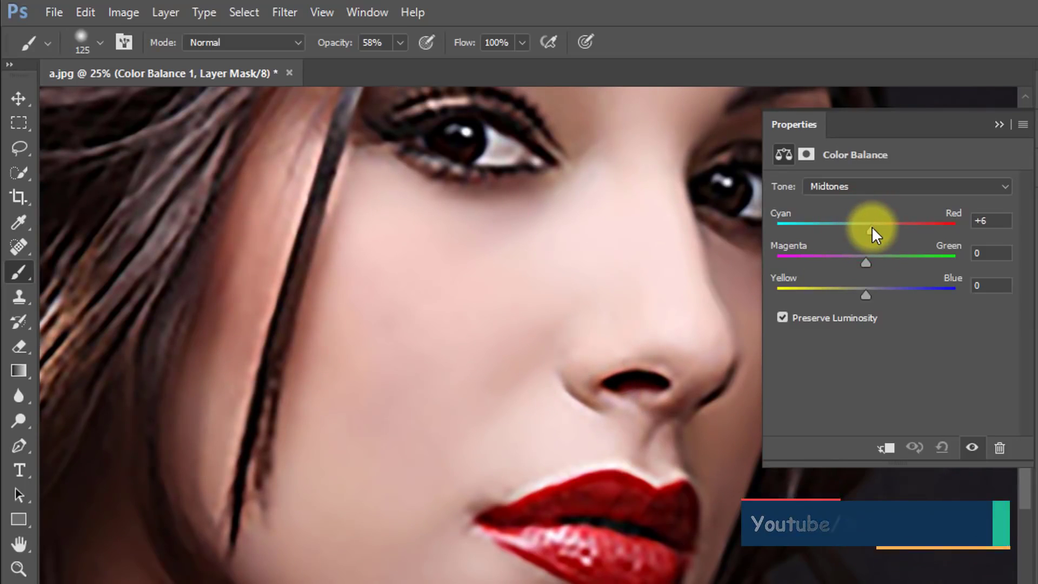
{"action": "left_click_drag", "start_coordinate": [864, 261], "coordinate": [871, 297]}
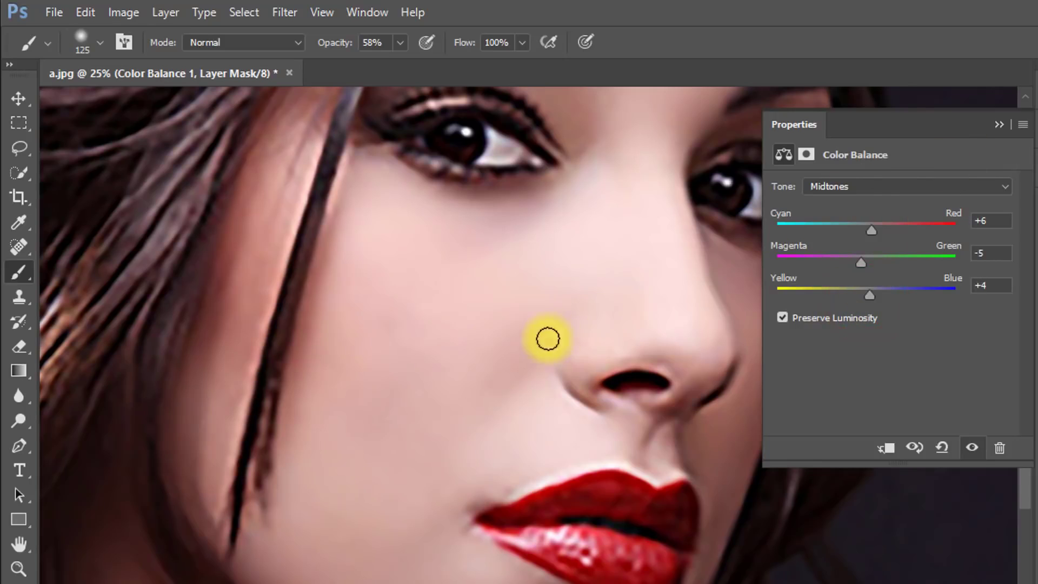
{"action": "left_click", "coordinate": [492, 343], "text": "alt"}
{"action": "left_click", "coordinate": [436, 354], "text": "ctrl+alt"}
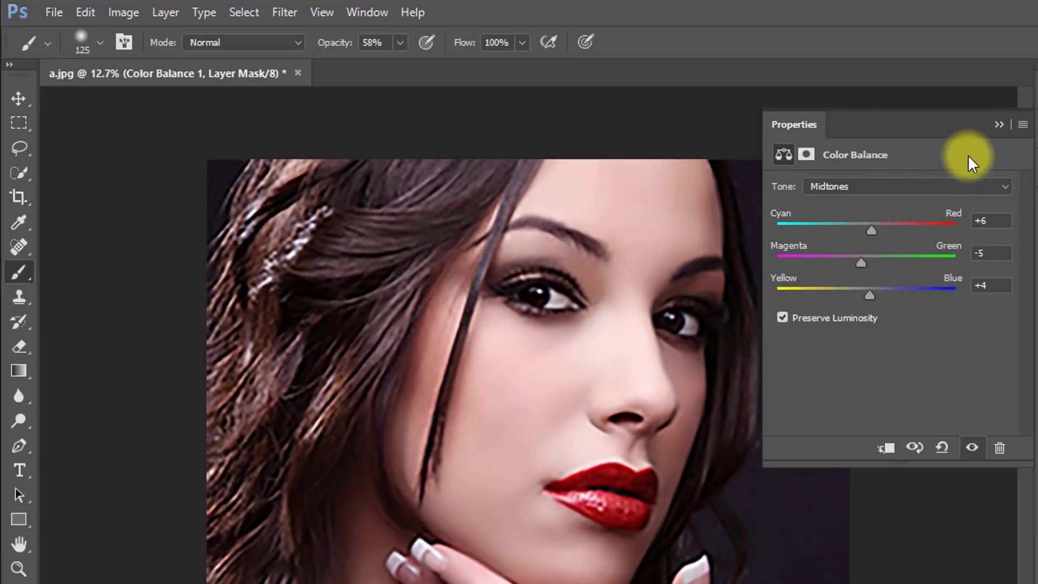
{"action": "left_click", "coordinate": [998, 125]}
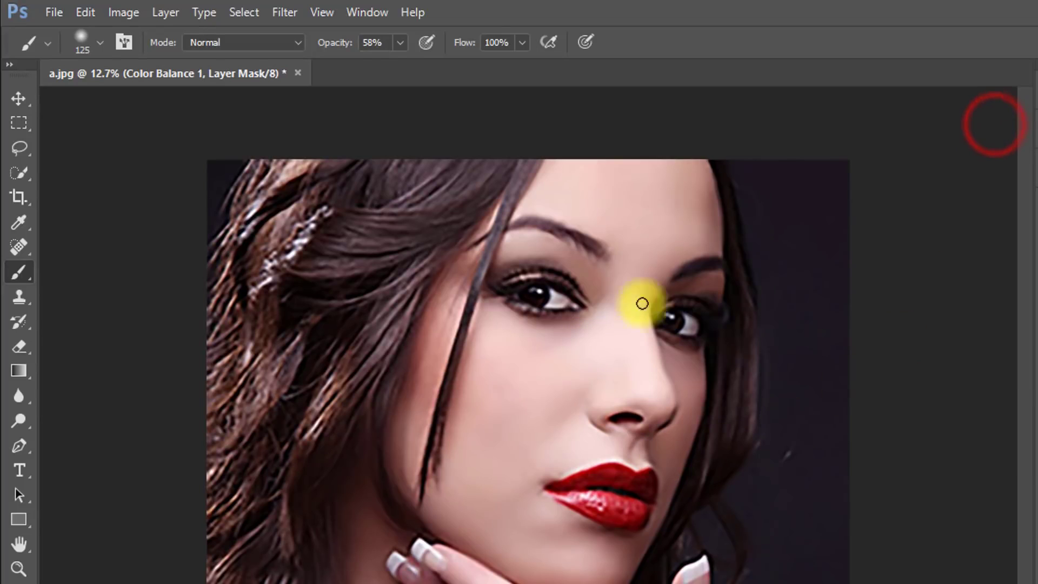
{"action": "left_click", "coordinate": [523, 372], "text": "ctrl"}
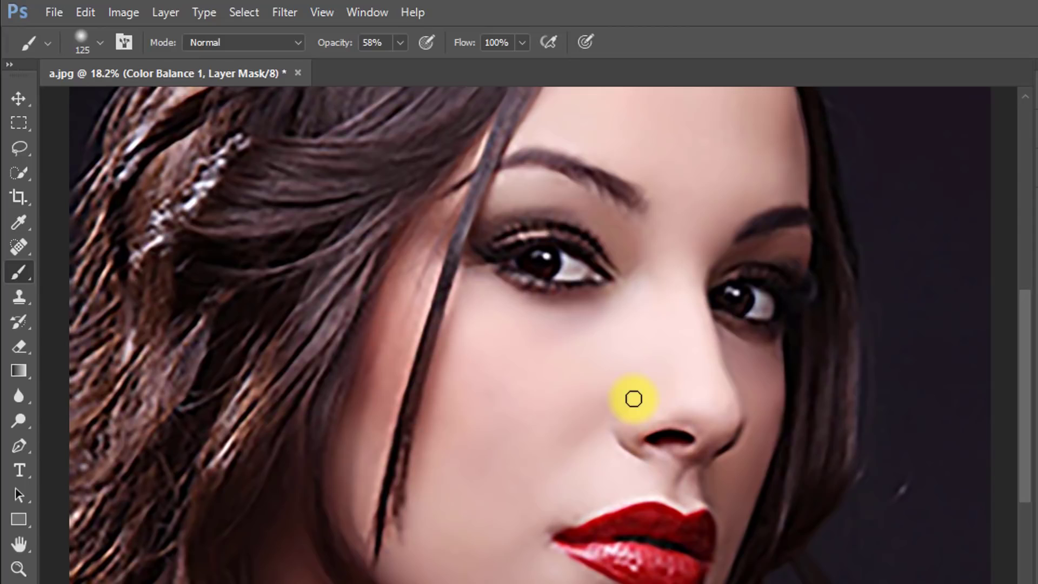
Select the Final Photo layer and set up saving a copy to the Desktop in JPEG format.
{"action": "key", "text": "alt+period"}
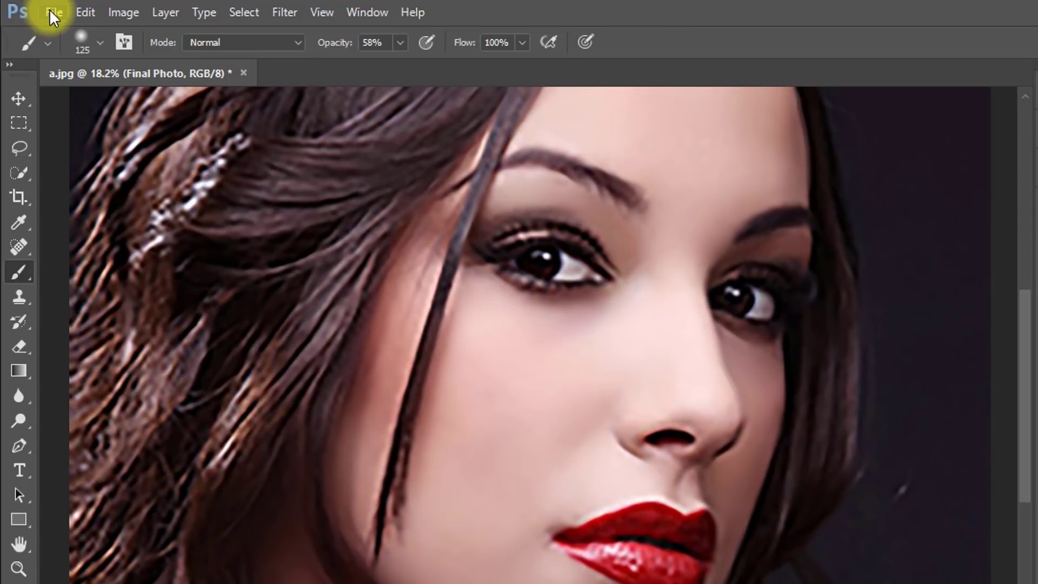
{"action": "left_click", "coordinate": [51, 11]}
{"action": "left_click", "coordinate": [108, 217]}
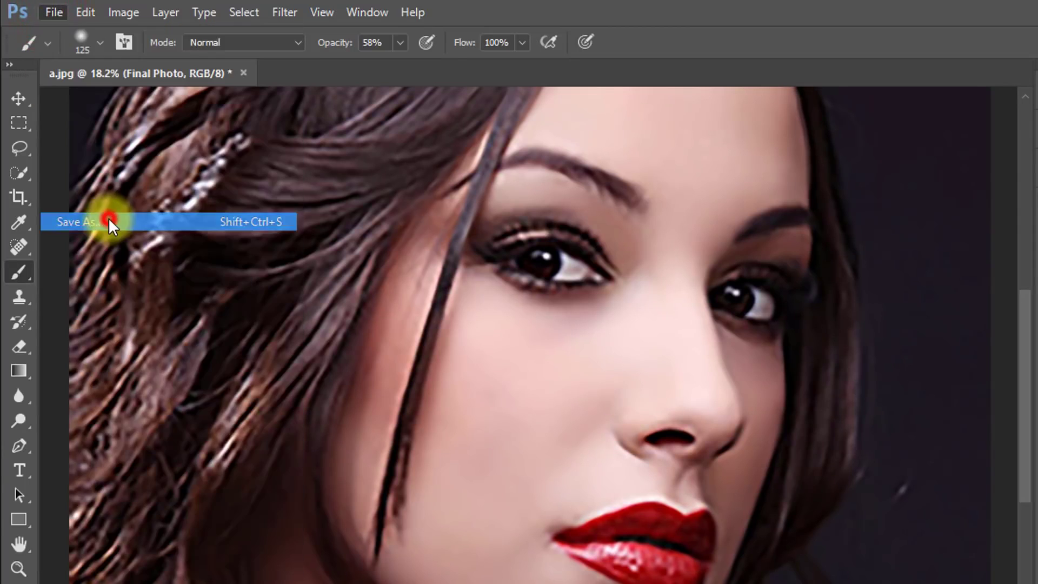
{"action": "left_click", "coordinate": [90, 138]}
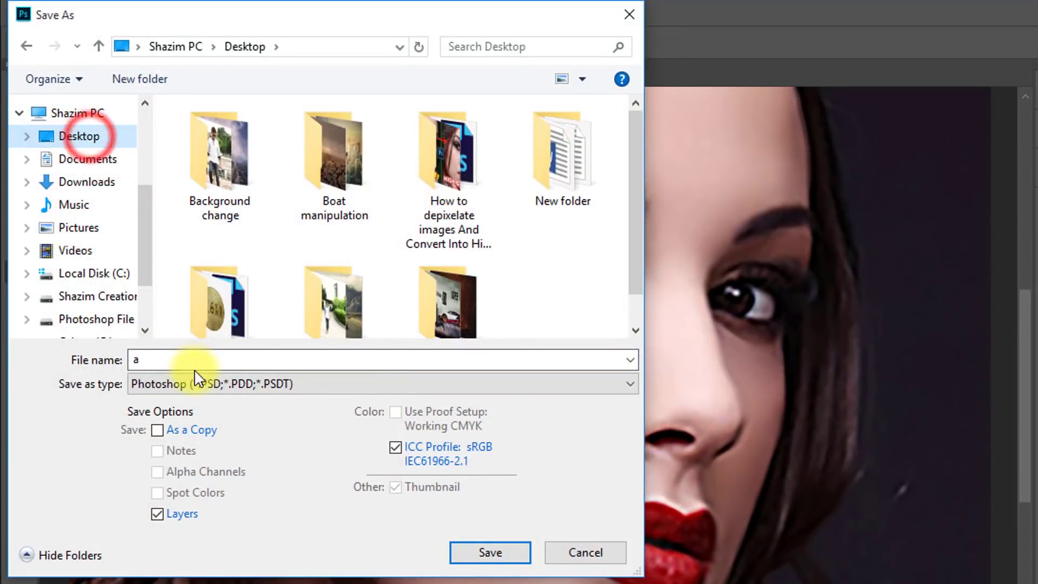
{"action": "left_click", "coordinate": [209, 381]}
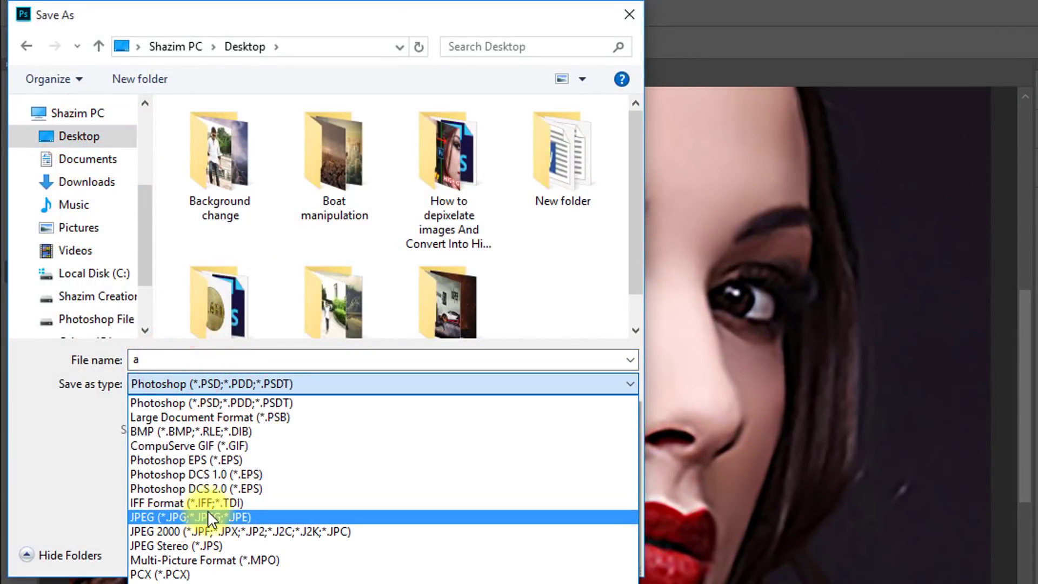
{"action": "left_click", "coordinate": [226, 518]}
Name the file "Convert Low Qulaity Image to High Quality Image" and save it as a progressive JPEG at quality 12 (Maximum).
{"action": "double_click", "coordinate": [138, 360]}
{"action": "type", "text": "Convery"}
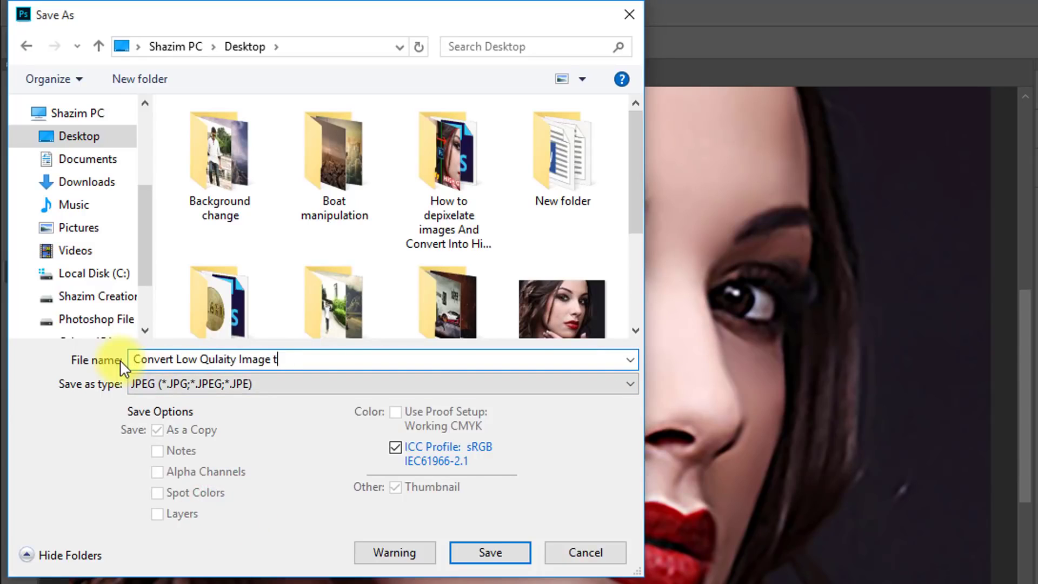
{"action": "type", "text": "ty Image"}
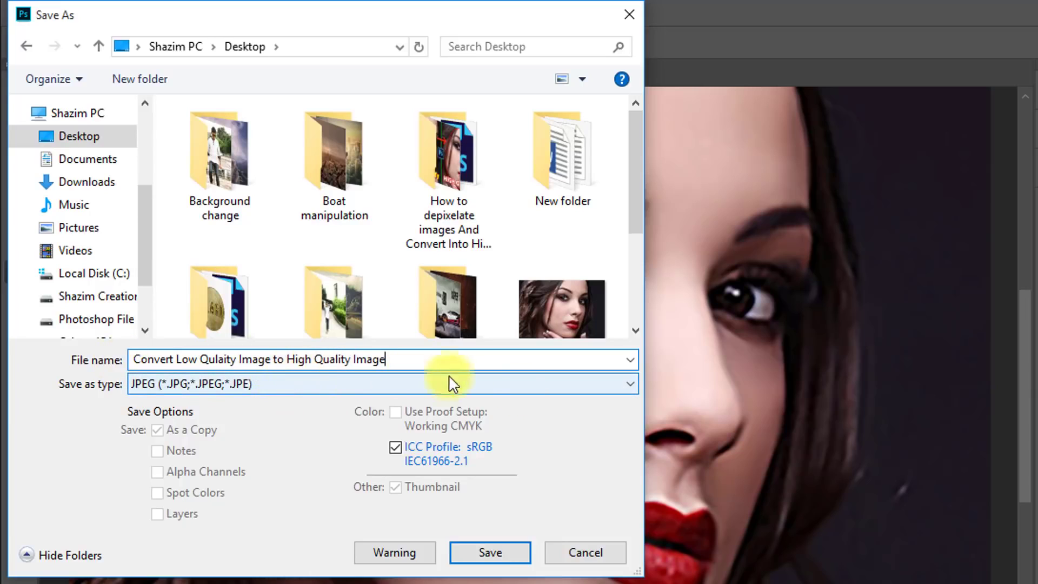
{"action": "left_click", "coordinate": [482, 552]}
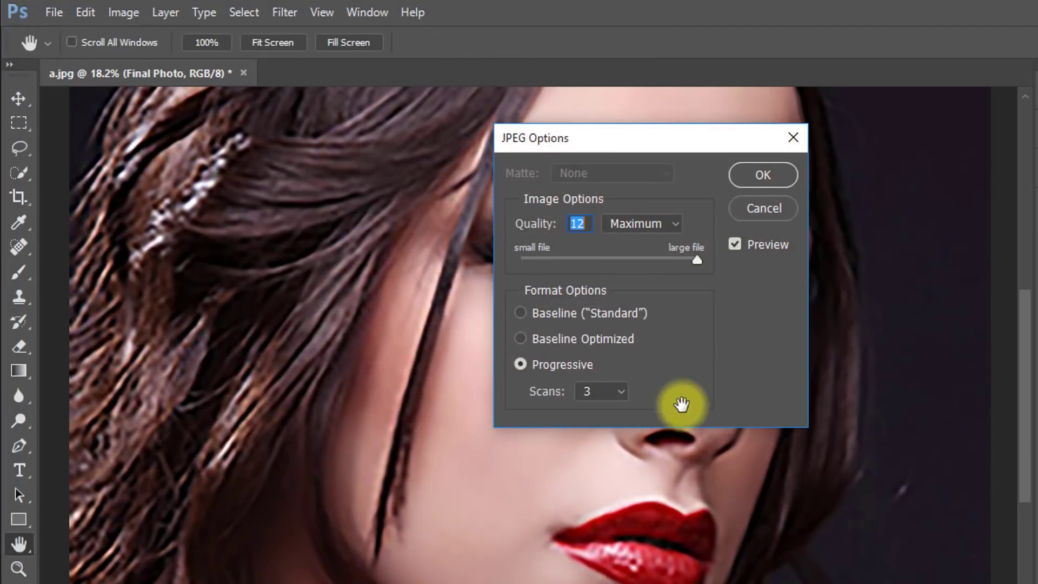
{"action": "left_click_drag", "start_coordinate": [698, 264], "coordinate": [746, 259]}
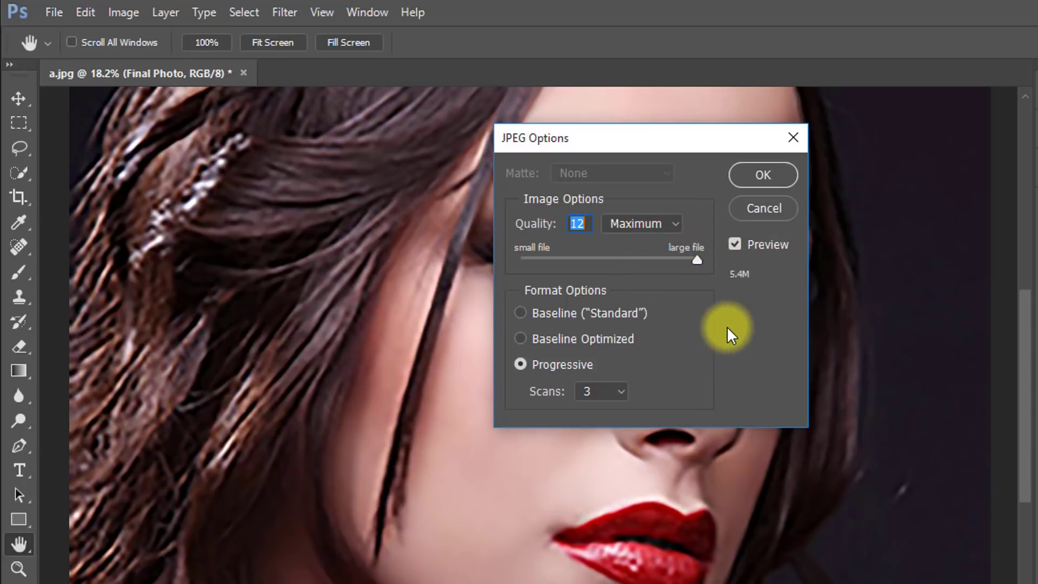
{"action": "left_click", "coordinate": [767, 172]}
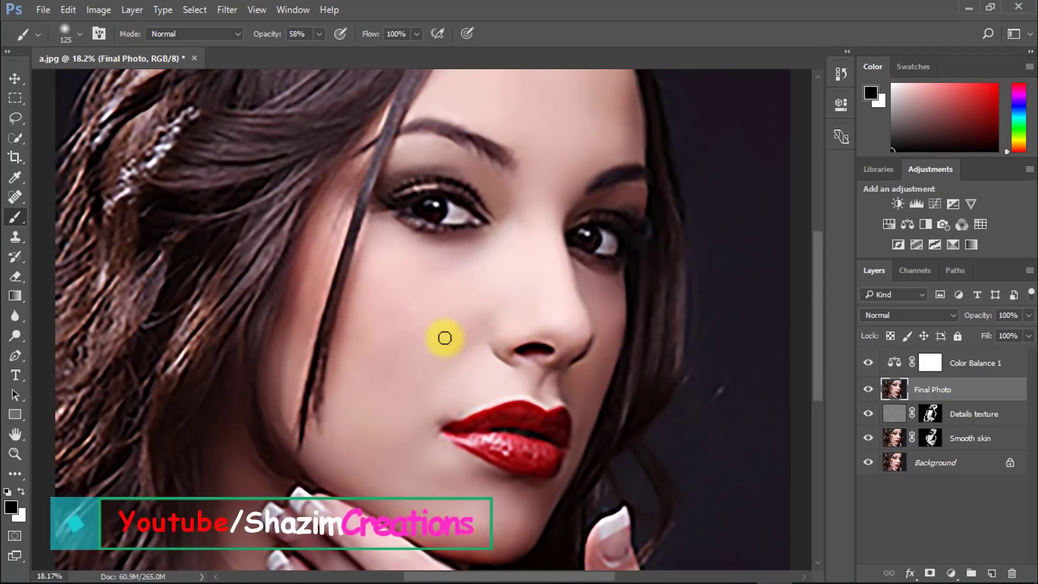
Compare the face up close with the Final Photo, Color Balance 1, Details texture and Smooth skin layers hidden and shown.
{"action": "left_click_drag", "start_coordinate": [433, 327], "coordinate": [430, 327]}
{"action": "left_click_drag", "start_coordinate": [440, 373], "coordinate": [394, 301]}
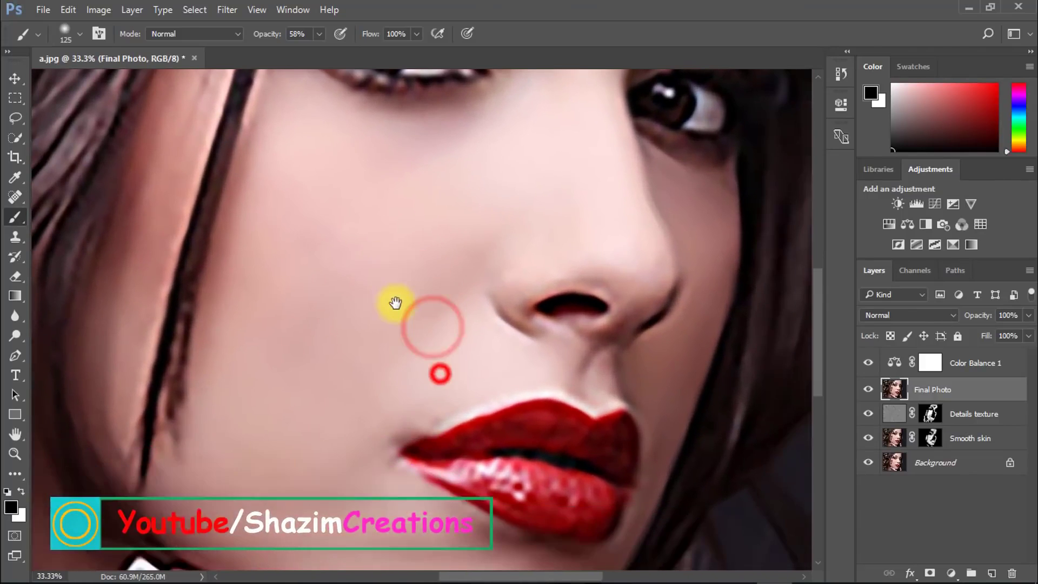
{"action": "key", "text": "ctrl+comma"}
{"action": "left_click_drag", "start_coordinate": [487, 274], "coordinate": [457, 343]}
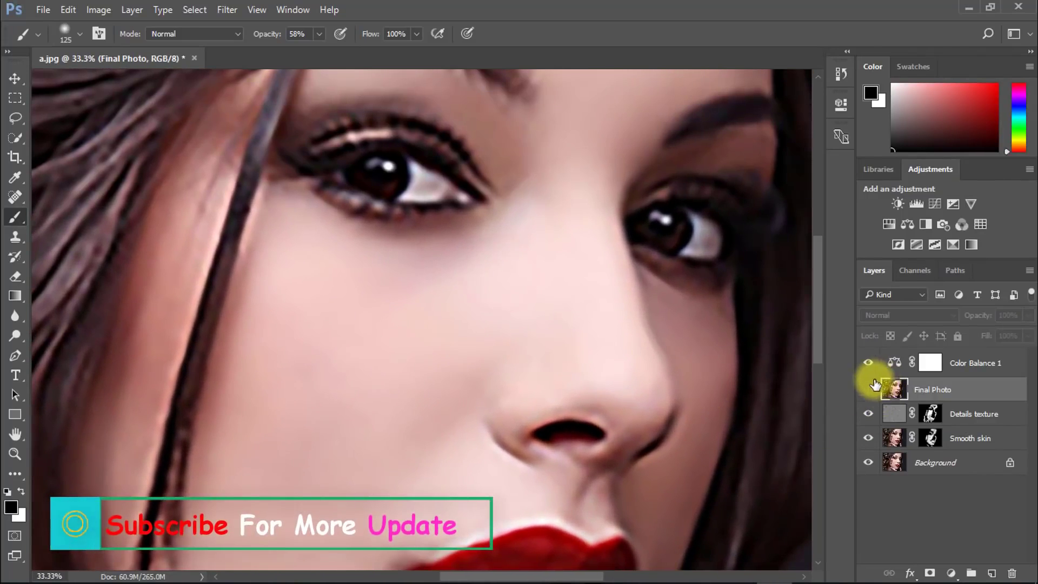
{"action": "left_click", "coordinate": [867, 421]}
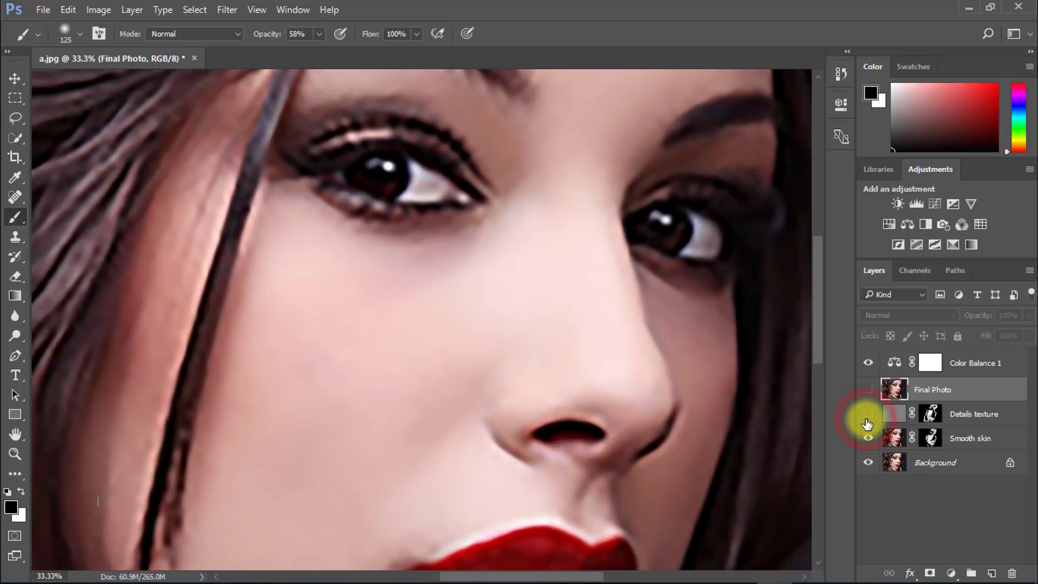
{"action": "left_click", "coordinate": [867, 422]}
{"action": "left_click", "coordinate": [868, 361]}
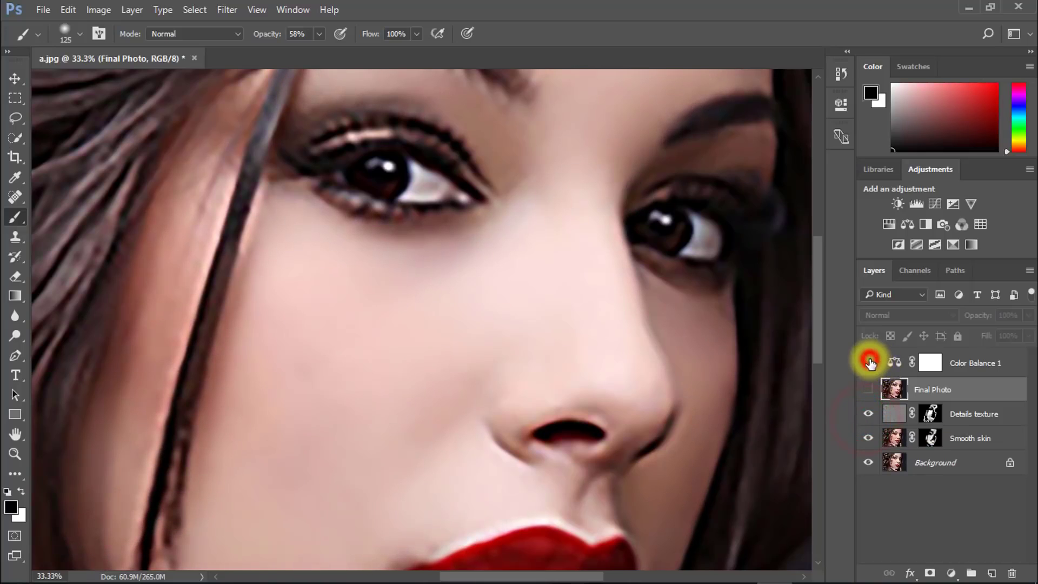
{"action": "left_click", "coordinate": [867, 413]}
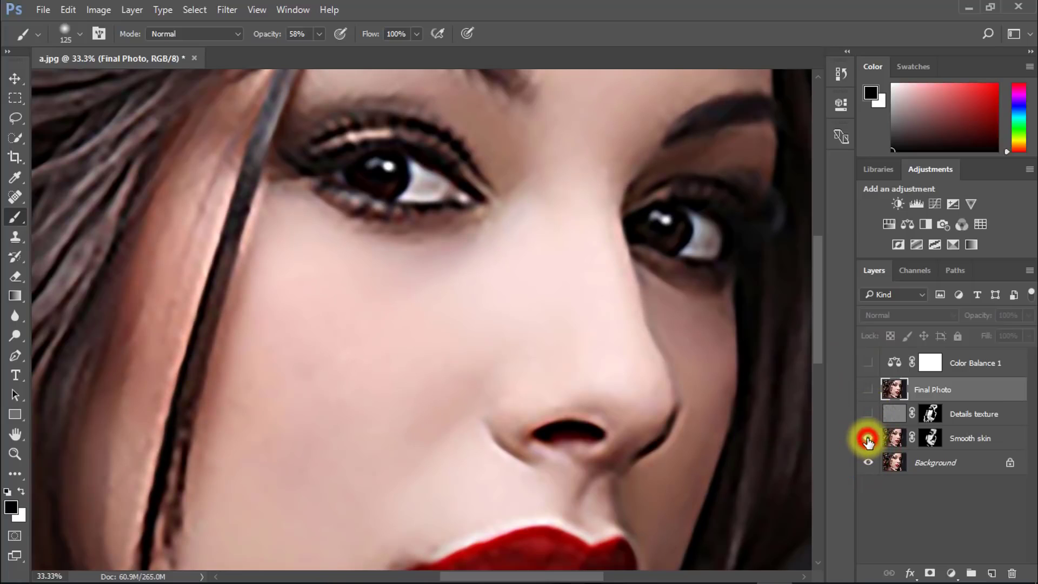
{"action": "left_click", "coordinate": [868, 439]}
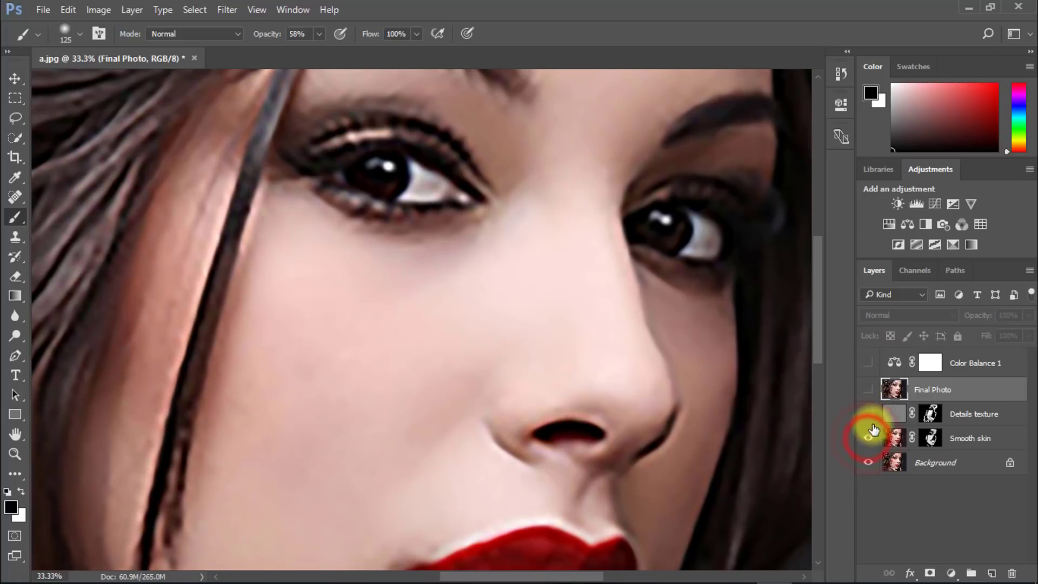
Compare the face with Details texture off and on, and show Final Photo and Color Balance 1 again to review the whole portrait.
{"action": "left_click", "coordinate": [870, 414]}
{"action": "left_click", "coordinate": [868, 414]}
{"action": "left_click", "coordinate": [868, 414]}
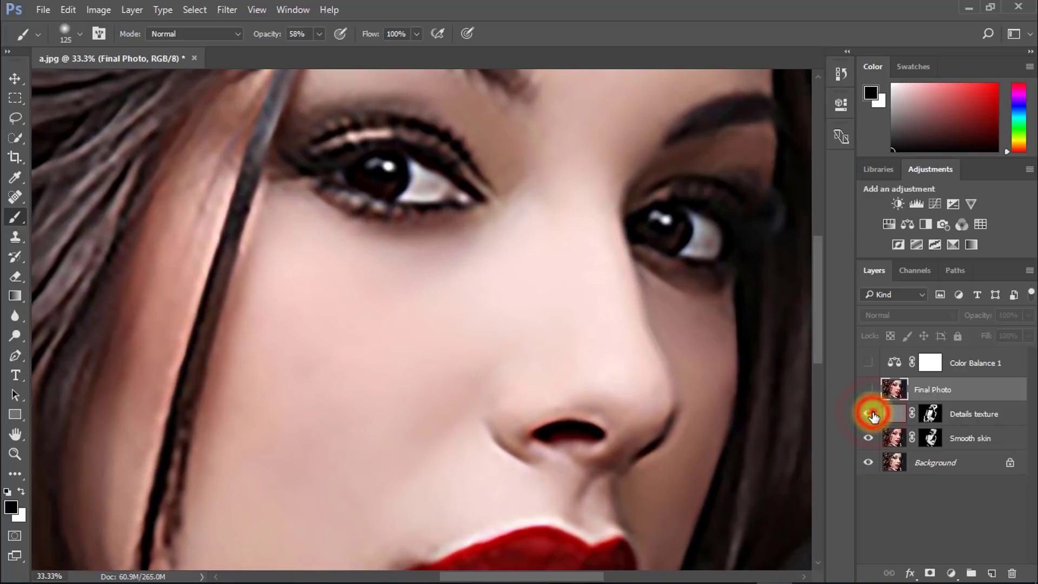
{"action": "left_click", "coordinate": [868, 414]}
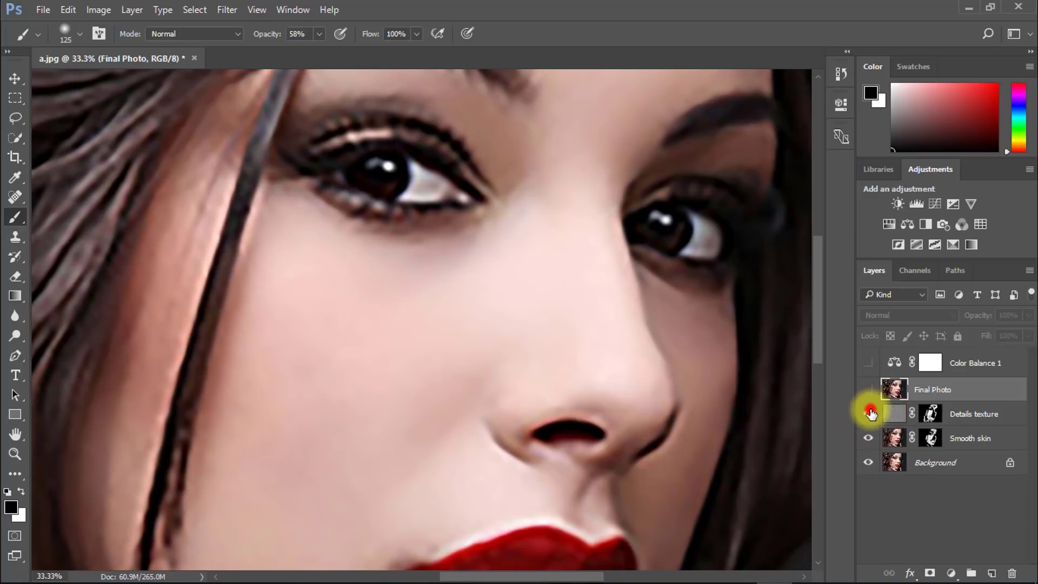
{"action": "left_click", "coordinate": [868, 413]}
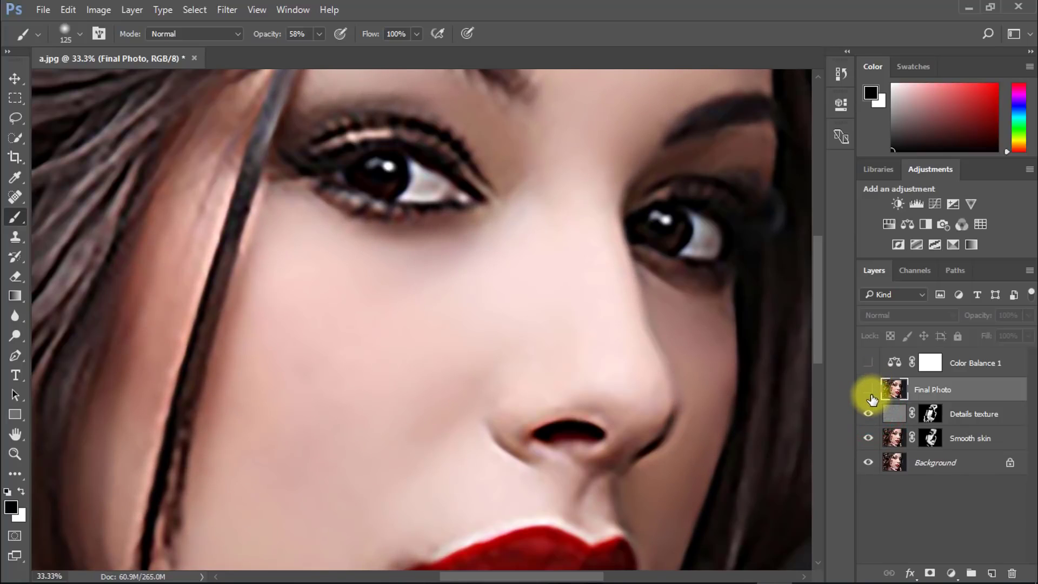
{"action": "left_click", "coordinate": [868, 390]}
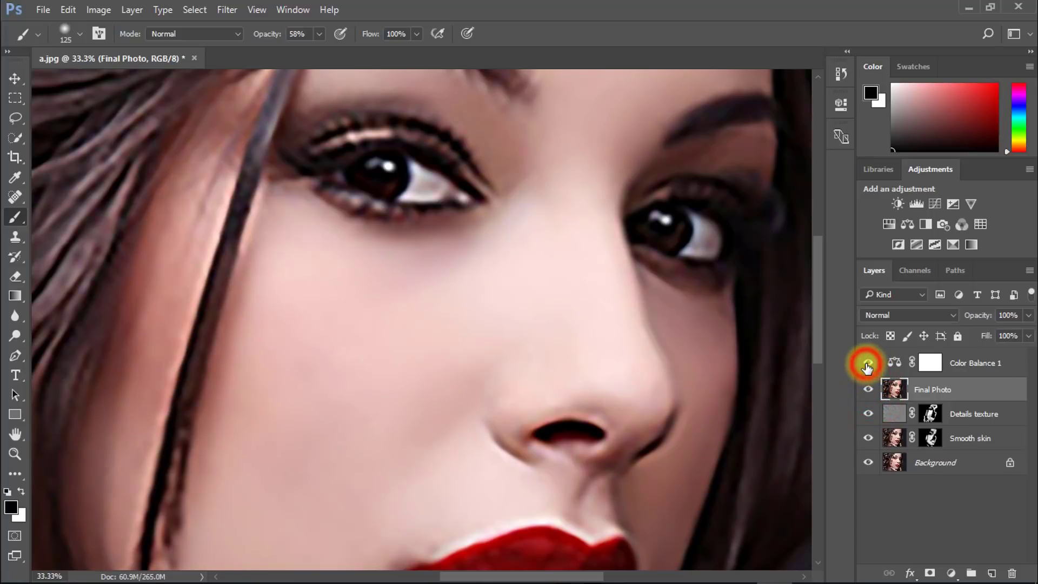
{"action": "left_click", "coordinate": [695, 325], "text": "alt"}
{"action": "left_click", "coordinate": [676, 325], "text": "alt"}
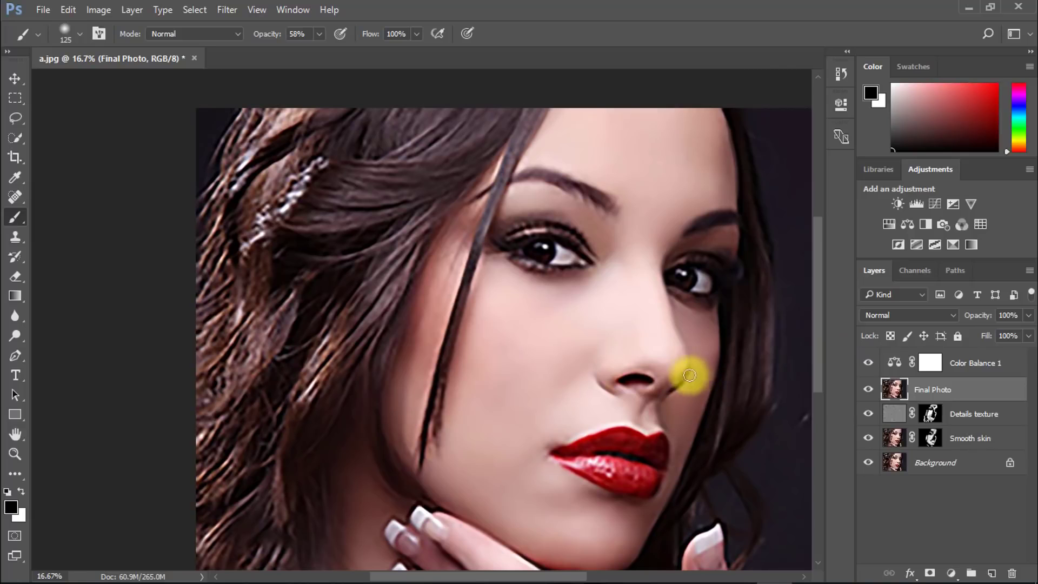